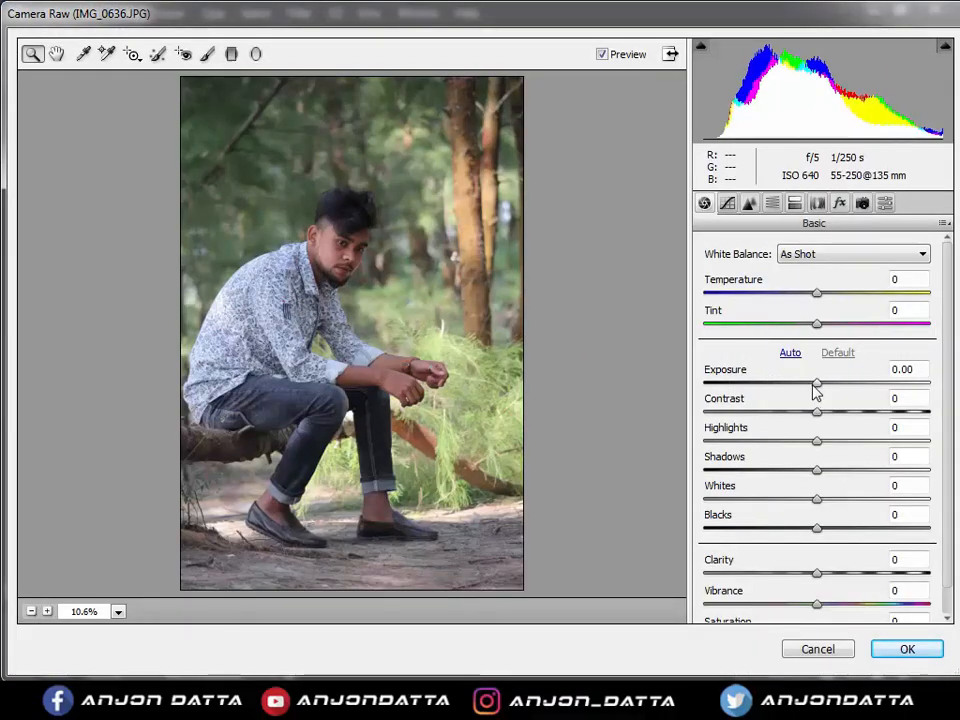
Set the photo's Exposure to +0.50, Contrast -9, Highlights -36, Shadows +38, Whites -16 and Blacks -15
drag(816, 384, 784, 447)
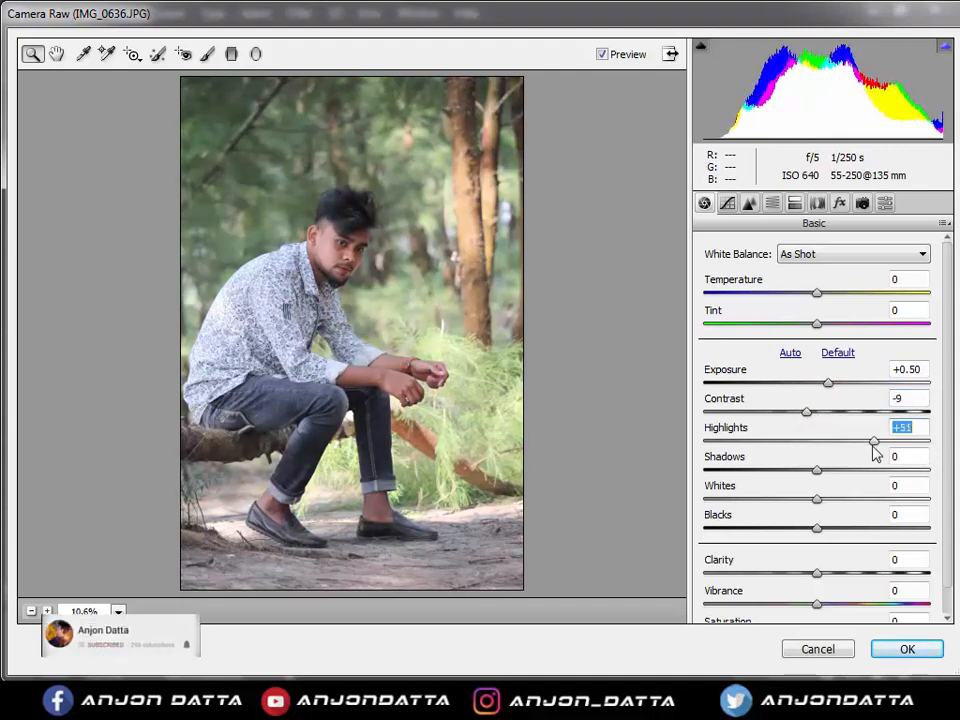
drag(817, 469, 849, 469)
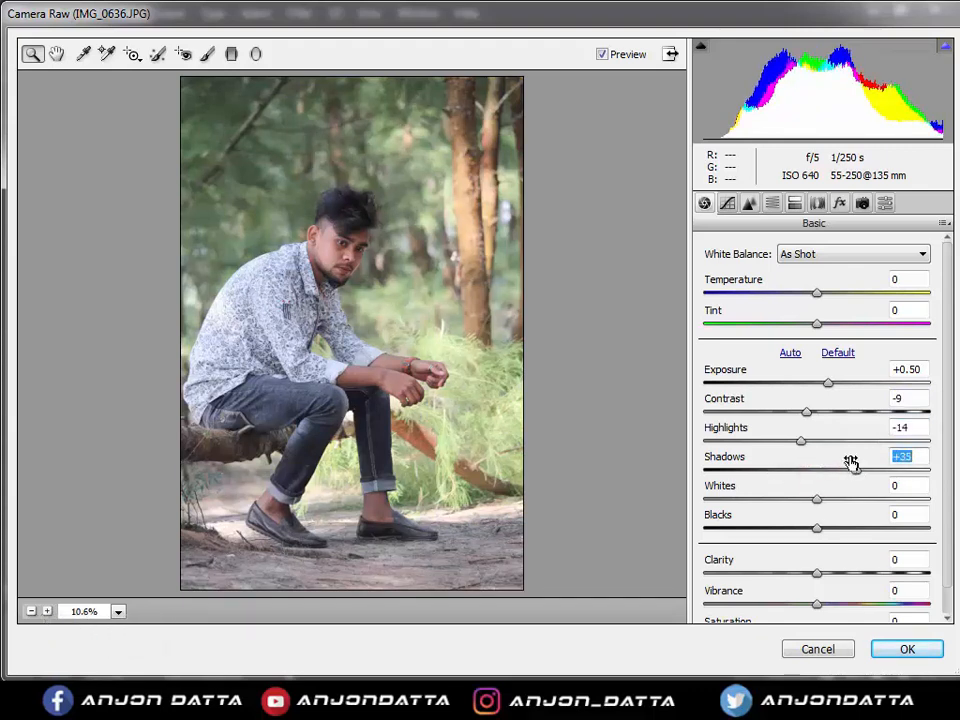
mouse_move(858, 469)
mouse_down()
mouse_move(868, 469)
mouse_move(860, 470)
mouse_up()
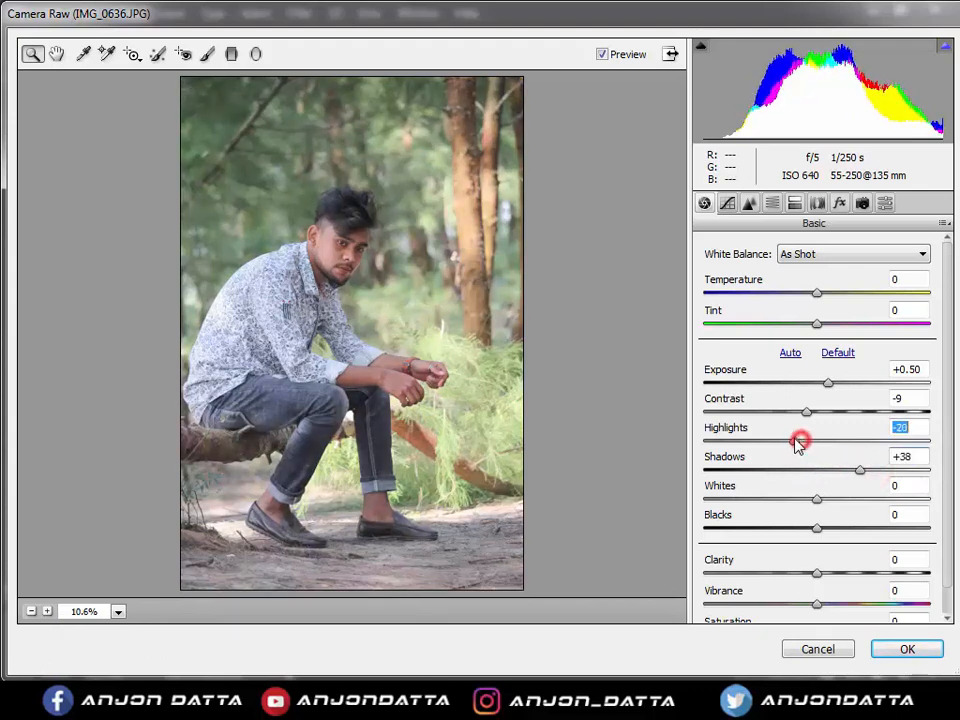
drag(797, 443, 777, 440)
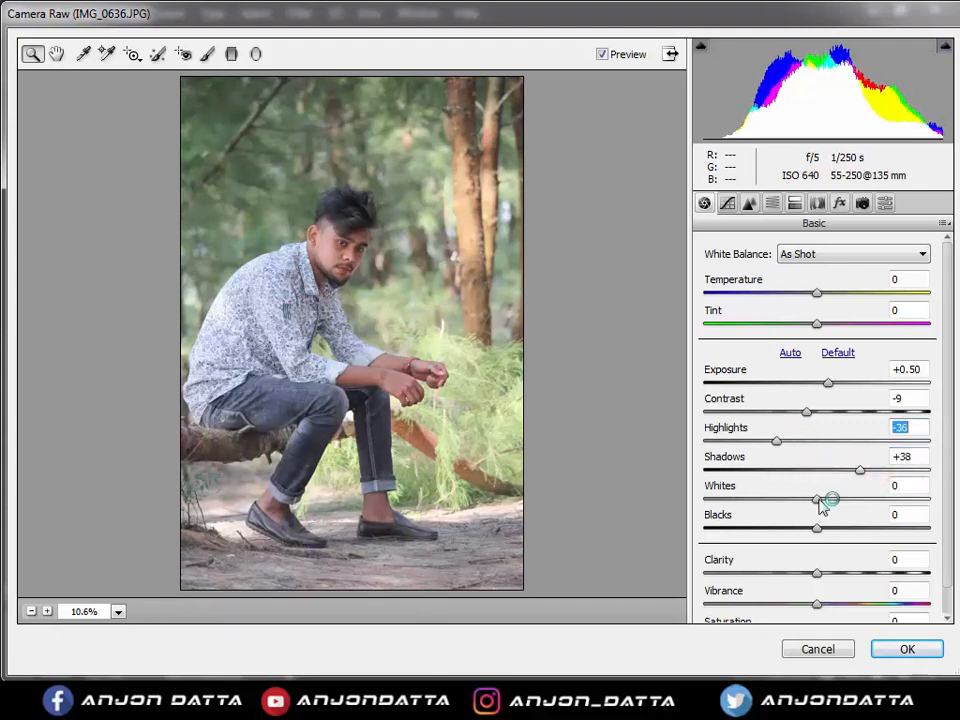
drag(820, 503, 804, 523)
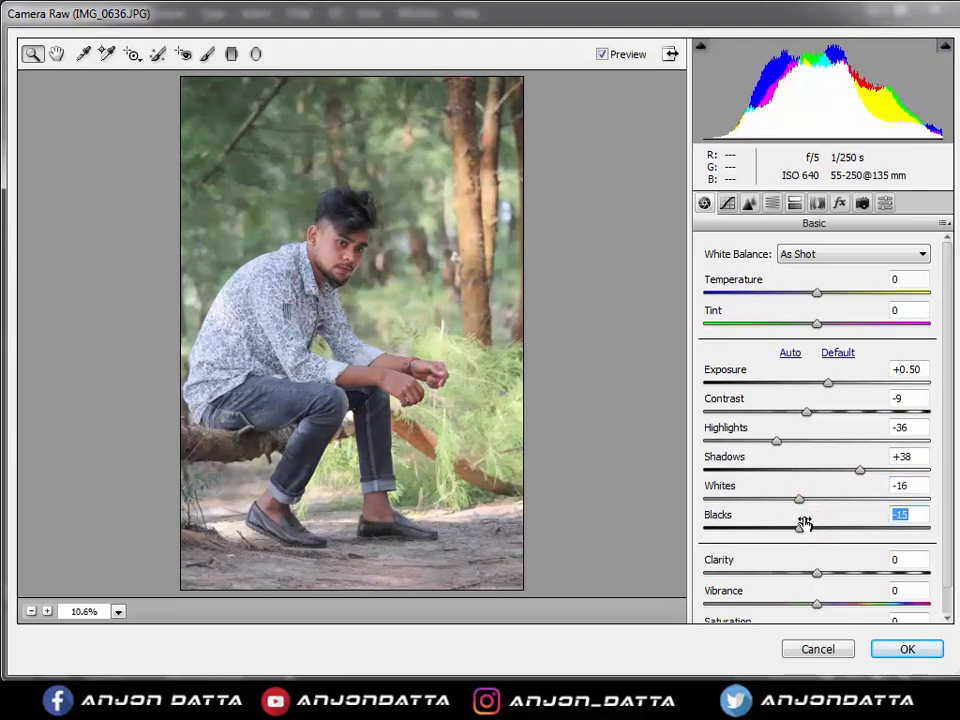
Set the photo's Clarity to +7 and Vibrance to +14
scroll(817, 580, down, 1)
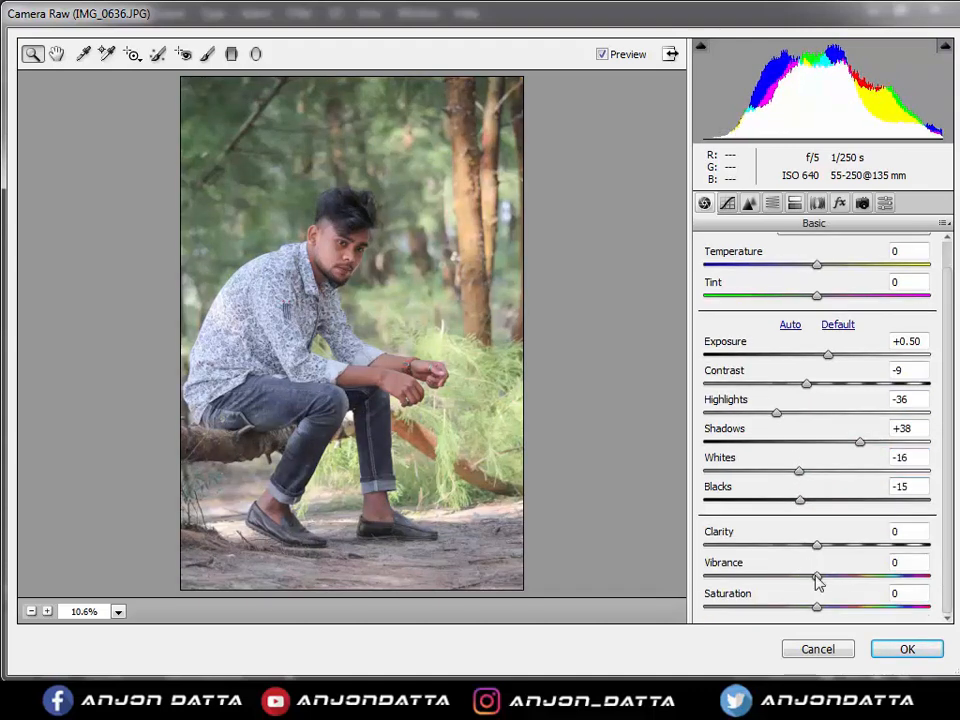
drag(836, 552, 836, 551)
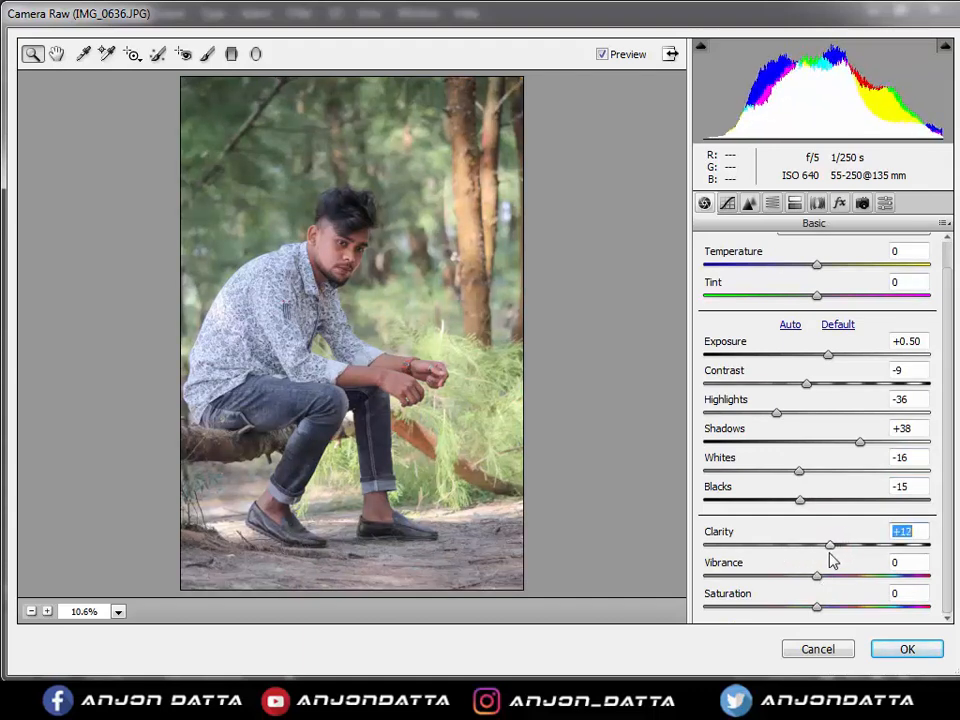
drag(817, 578, 834, 578)
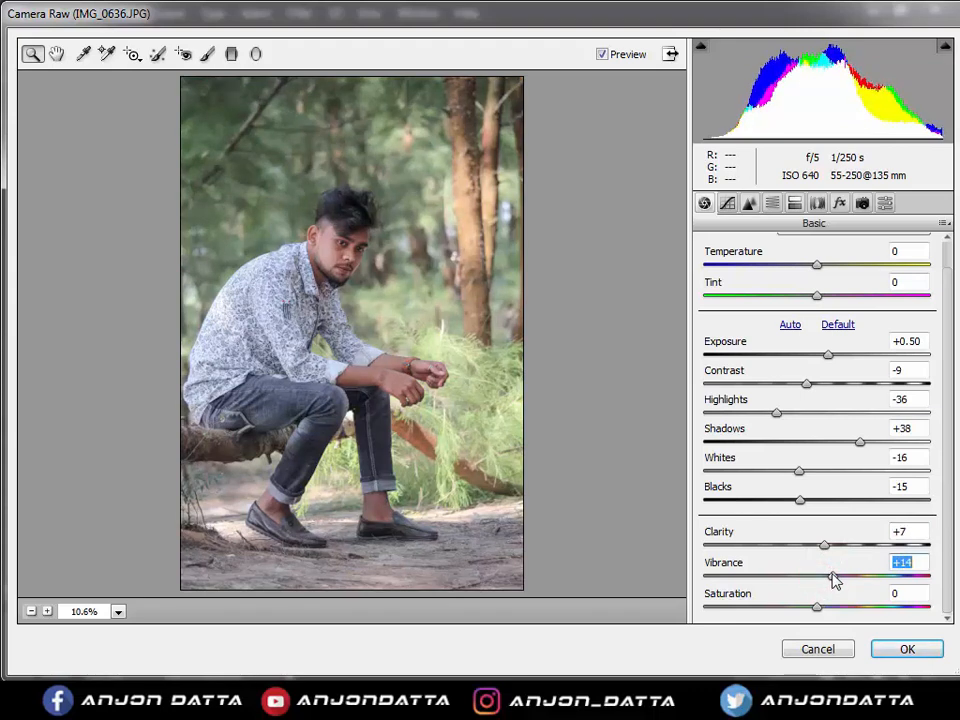
Set the noise reduction Luminance to 12 and the sharpening Amount to 8
click(745, 205)
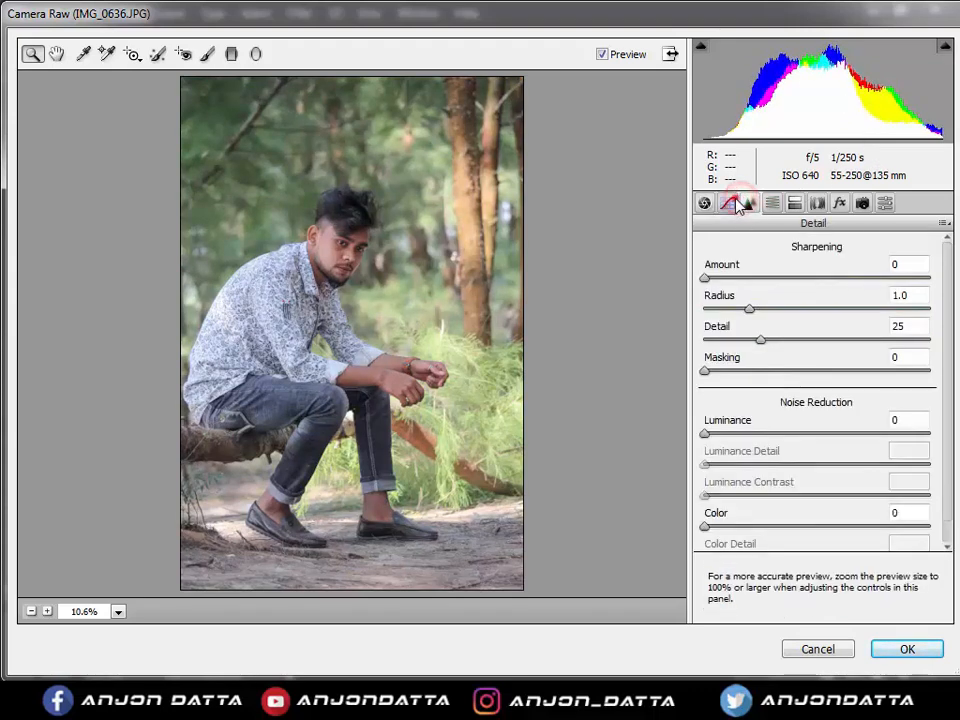
click(729, 201)
click(751, 205)
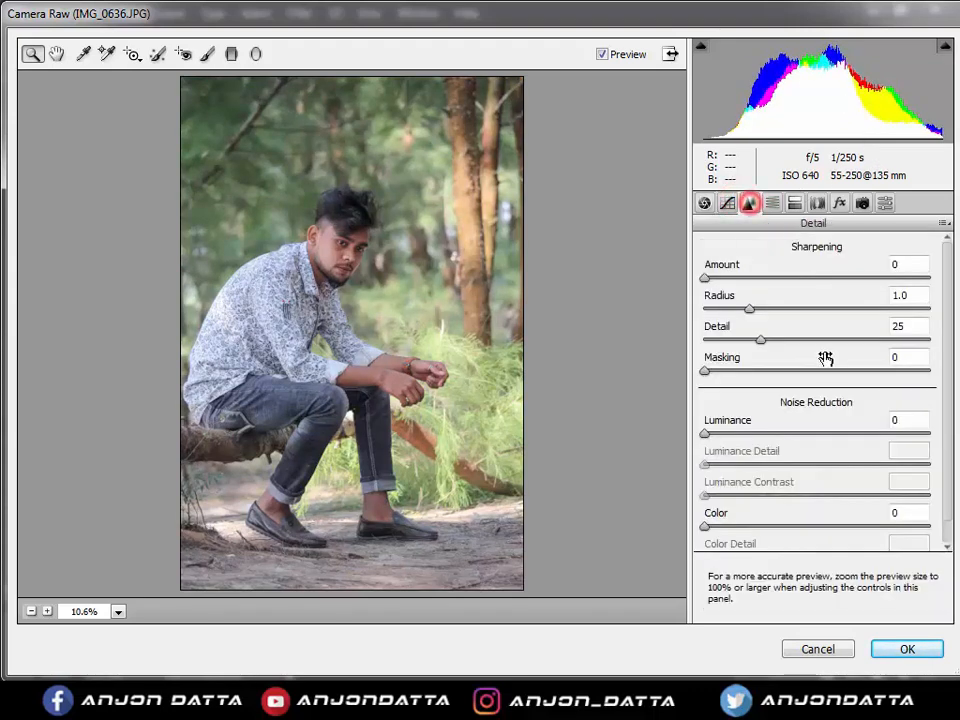
scroll(800, 375, down, 1)
click(722, 412)
drag(722, 412, 733, 415)
scroll(738, 390, up, 1)
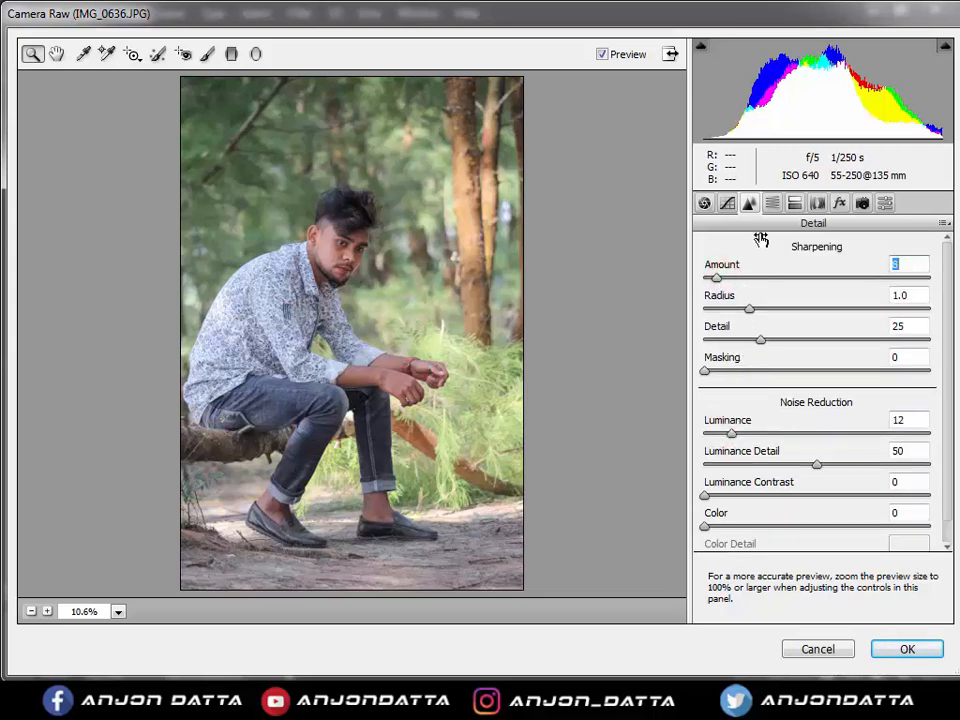
Set the HSL luminance to Reds +11, Oranges +10, Yellows -9, Greens -23, Aquas -13, Blues -14, Purples -8 and Magentas -8
click(775, 204)
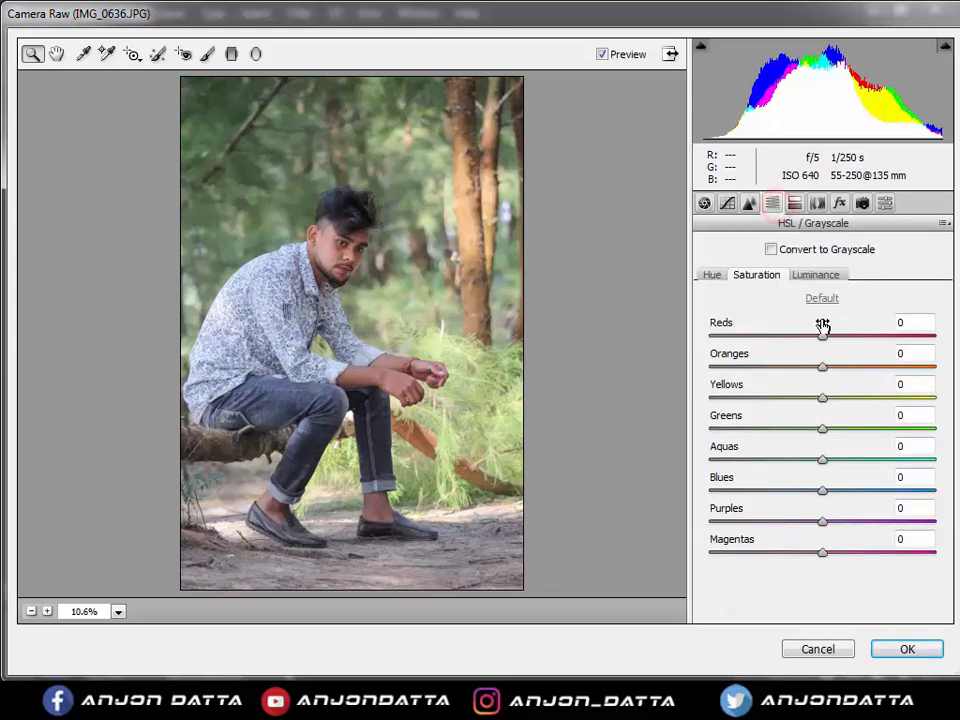
click(822, 274)
click(848, 369)
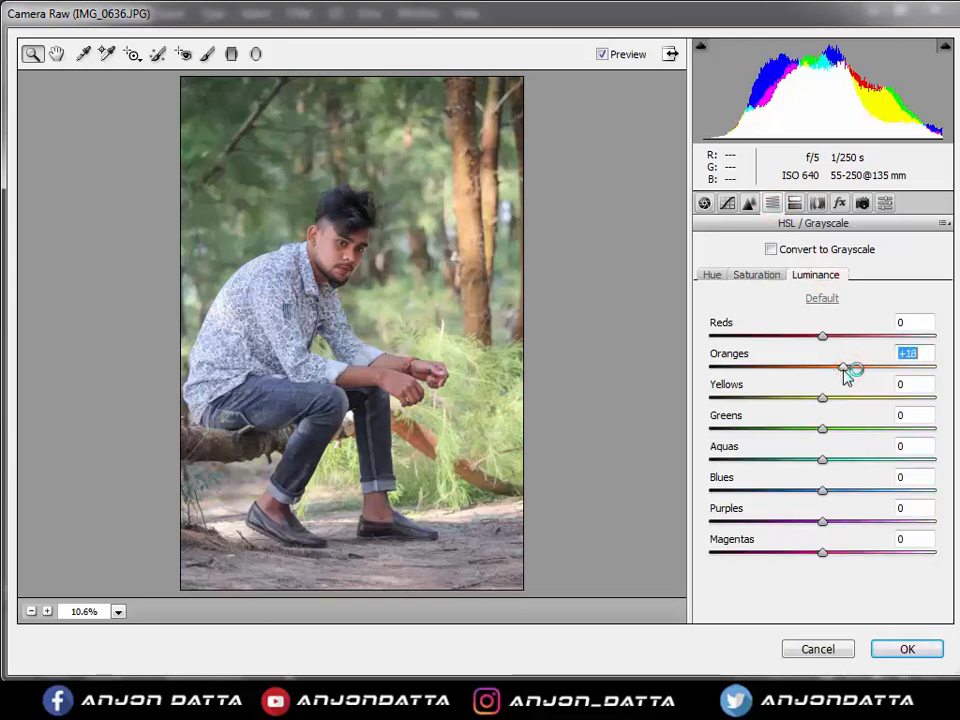
drag(862, 373, 865, 344)
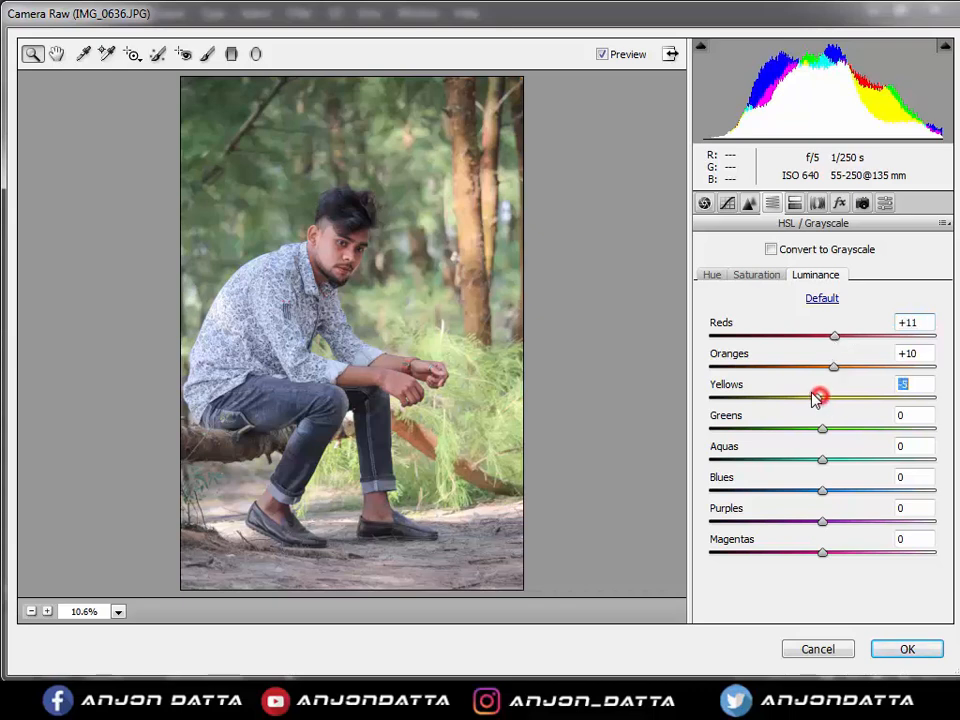
drag(816, 398, 815, 552)
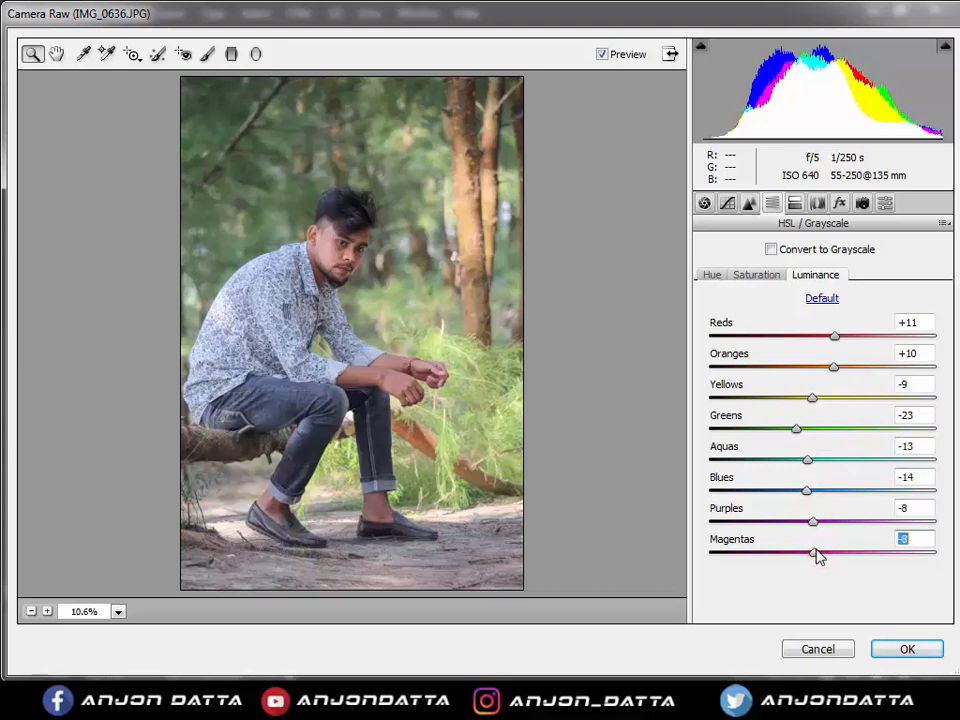
Set the HSL saturation to Reds +9, Oranges -4, Yellows +43, Greens +35, Aquas +35 and Blues +43
click(758, 274)
drag(836, 336, 814, 368)
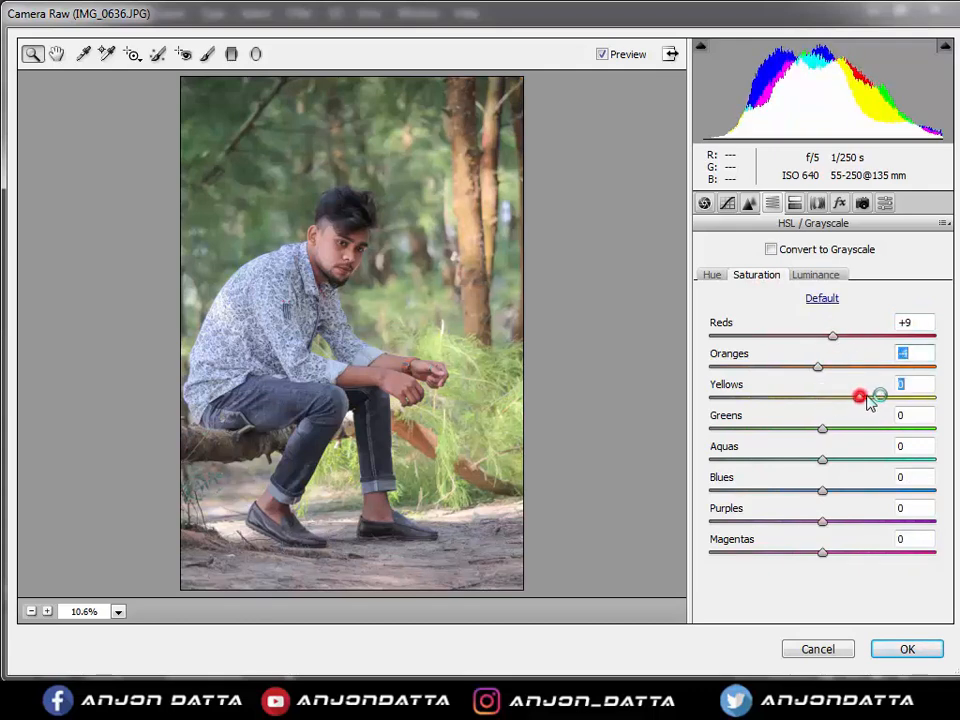
drag(869, 400, 861, 397)
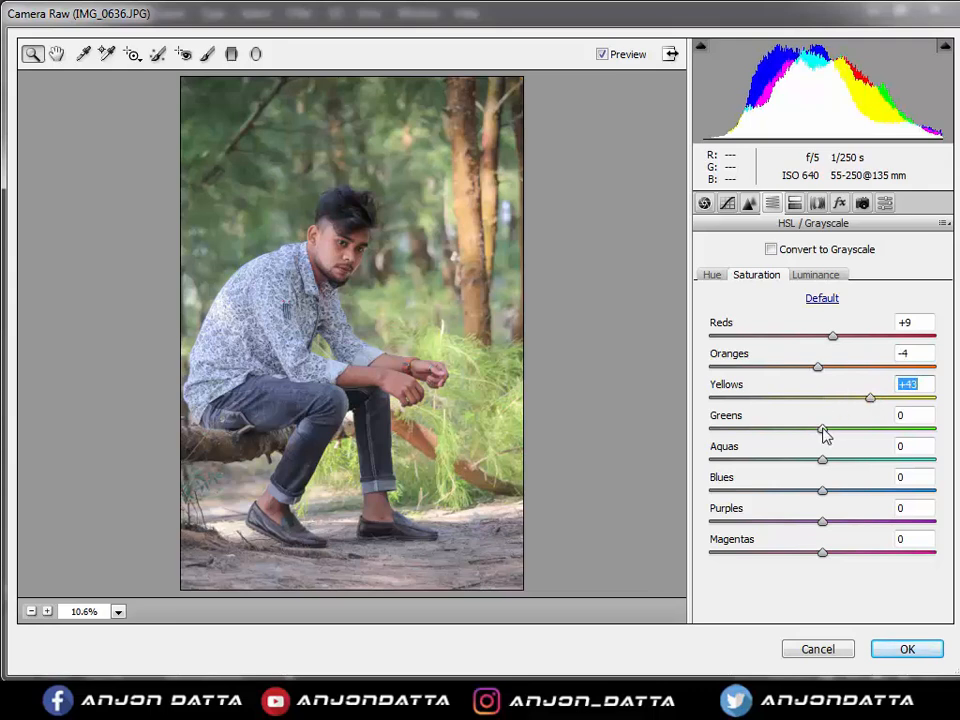
drag(822, 430, 869, 488)
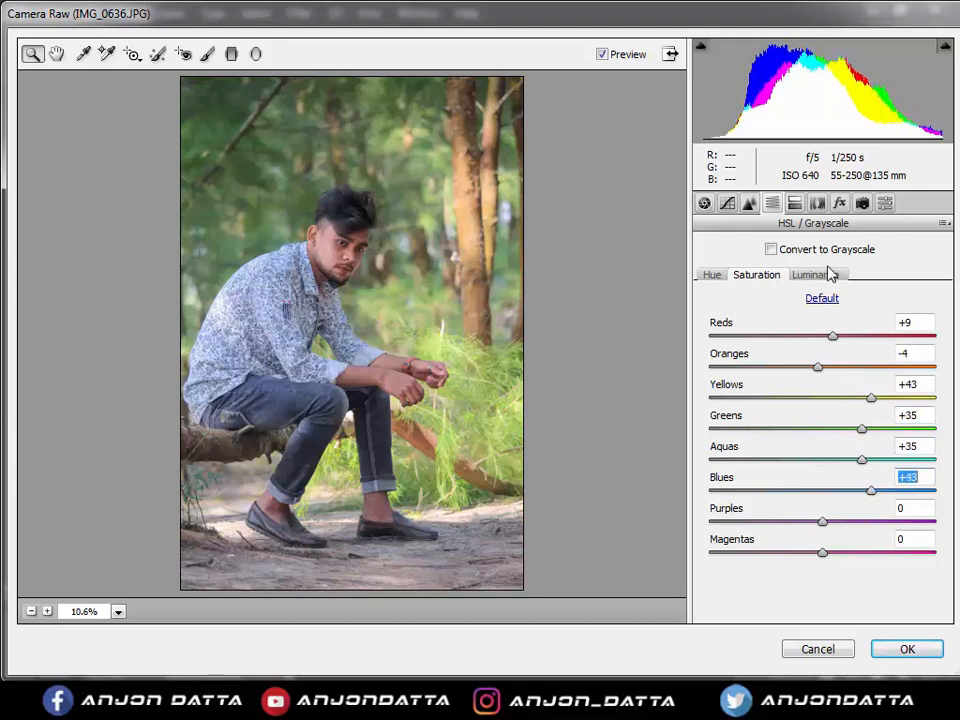
Shift the HSL hue of Greens to -10 and Blues to -15, and apply the Camera Raw filter
click(712, 274)
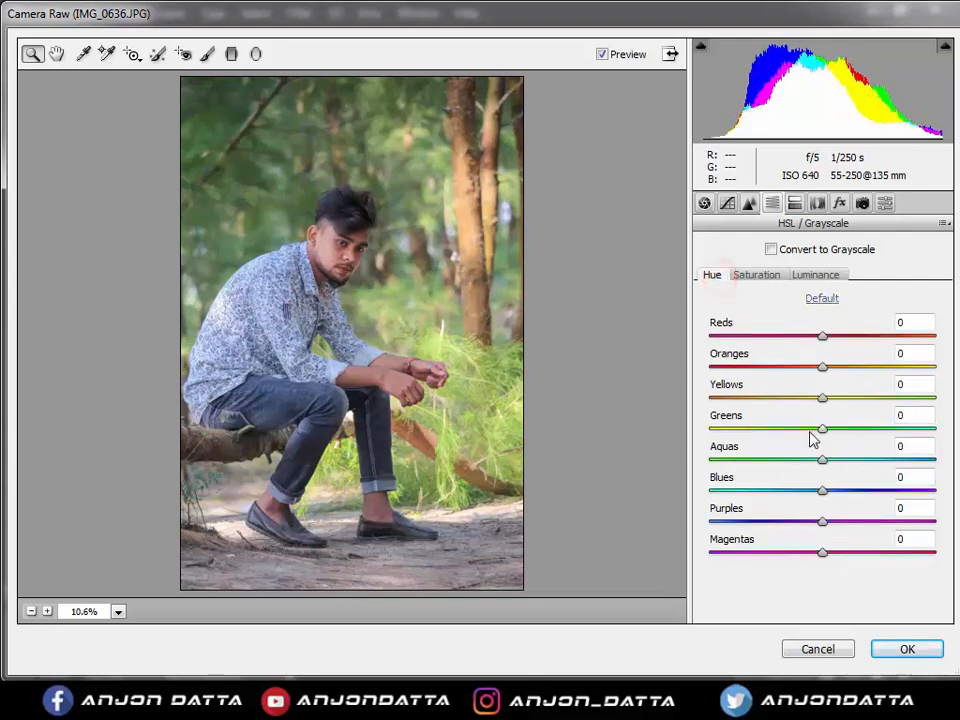
mouse_move(812, 430)
mouse_down()
mouse_move(799, 429)
mouse_move(870, 429)
mouse_move(812, 431)
mouse_up()
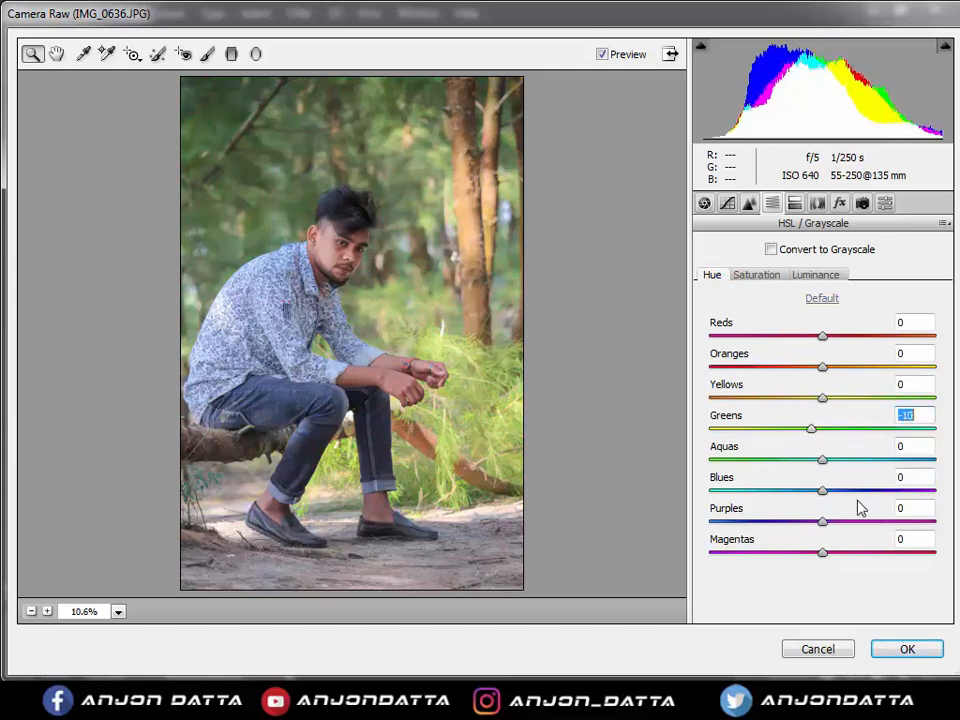
click(886, 645)
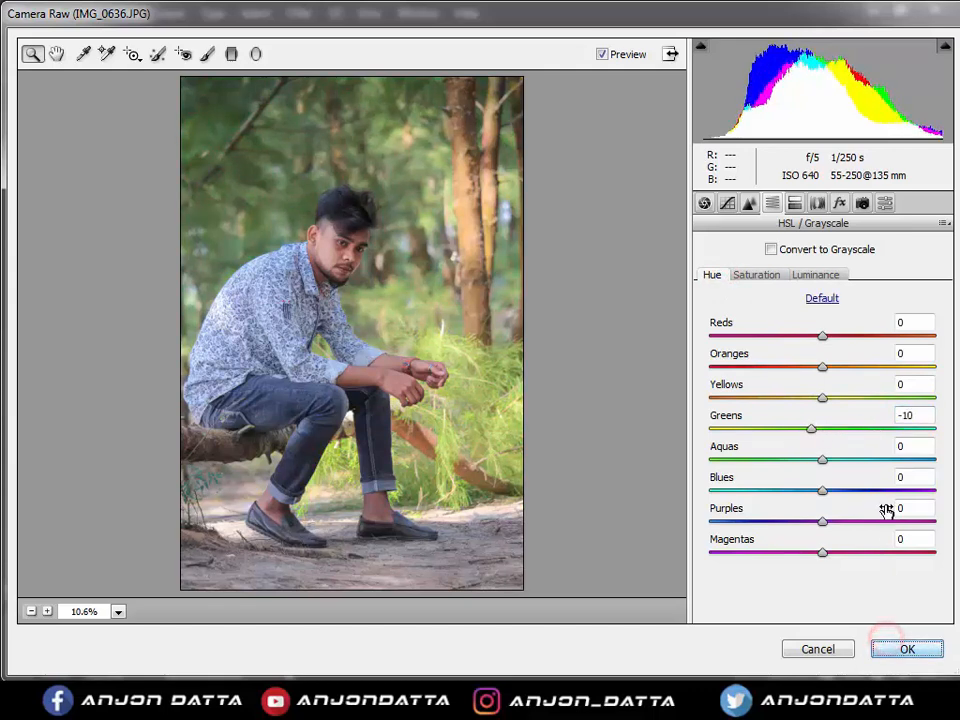
drag(818, 490, 800, 489)
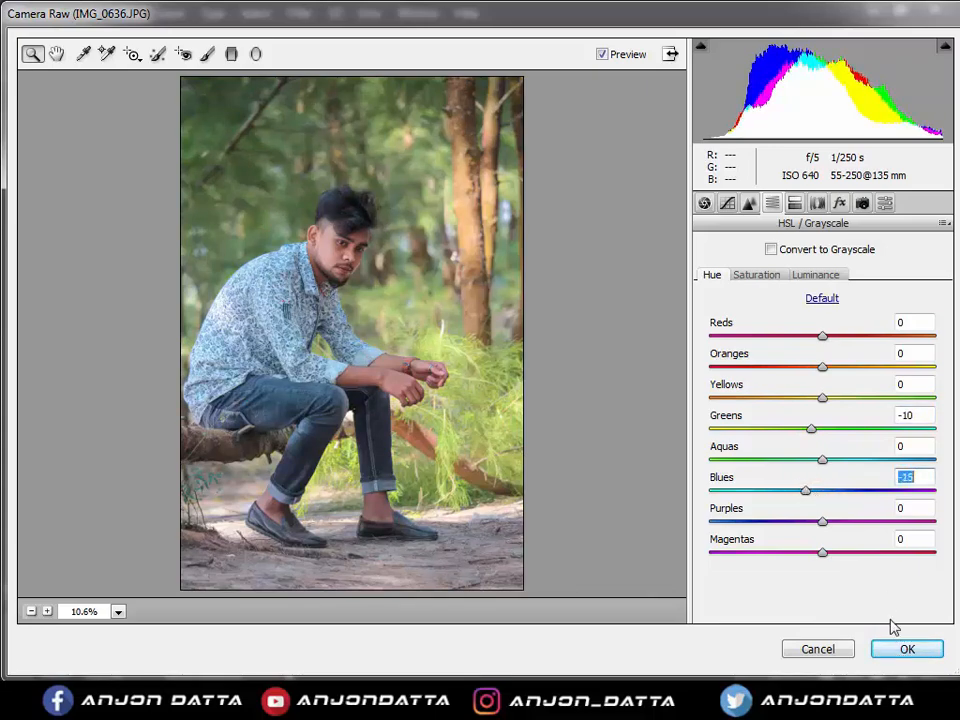
click(886, 651)
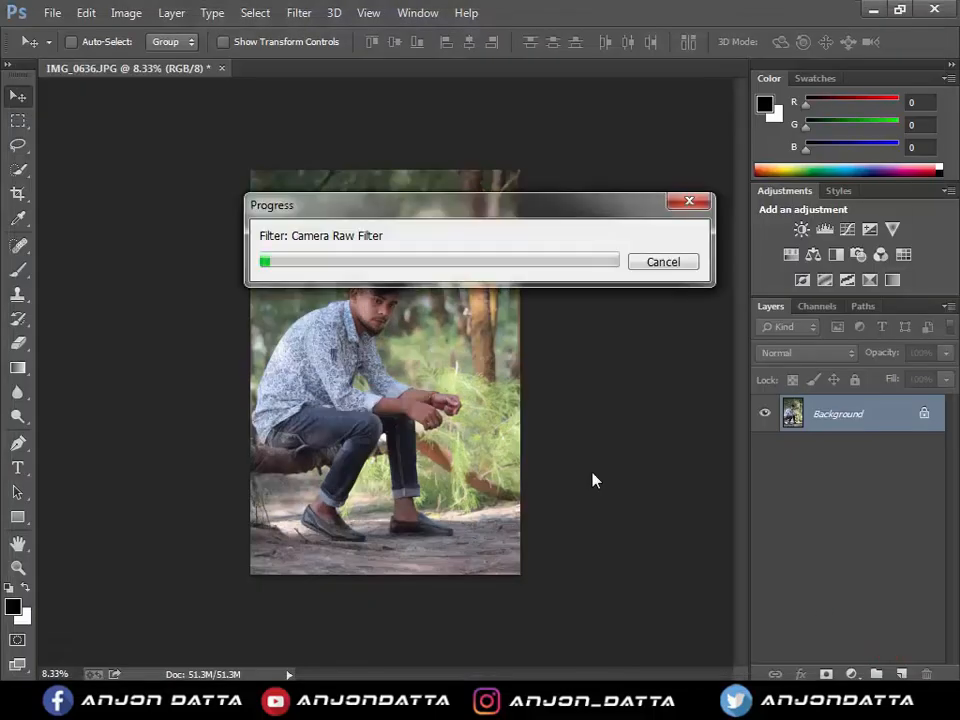
Examine the filtered photo up close around the man's face and shirt, and as a whole
key(m)
click(570, 394)
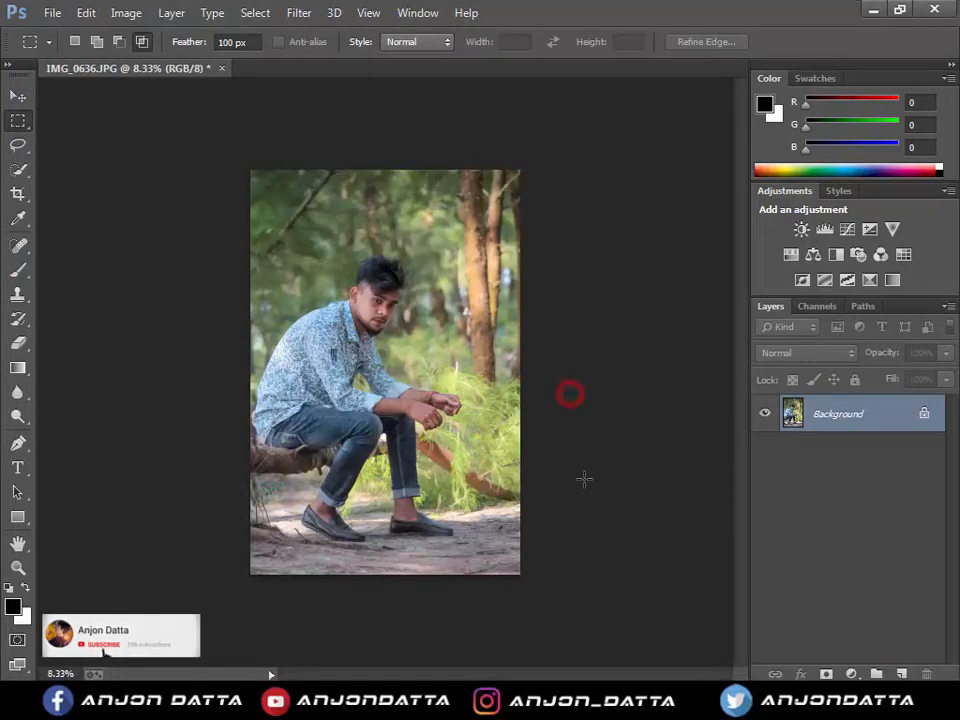
ctrl+click(575, 471)
ctrl+click(373, 334)
drag(213, 161, 368, 238)
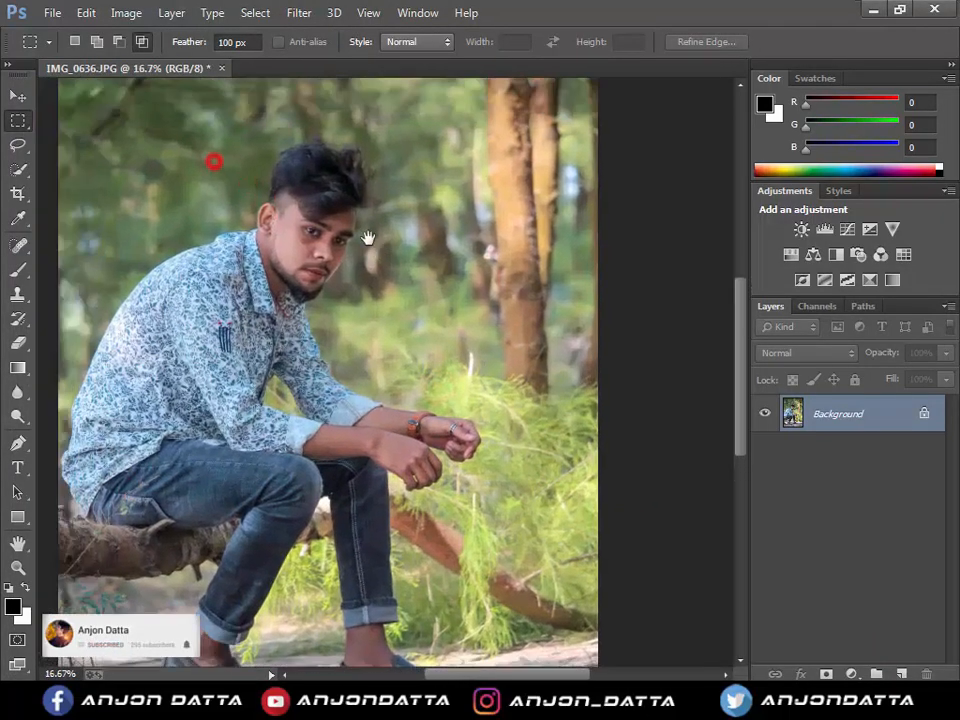
ctrl+click(389, 252)
ctrl+click(407, 274)
alt+click(407, 274)
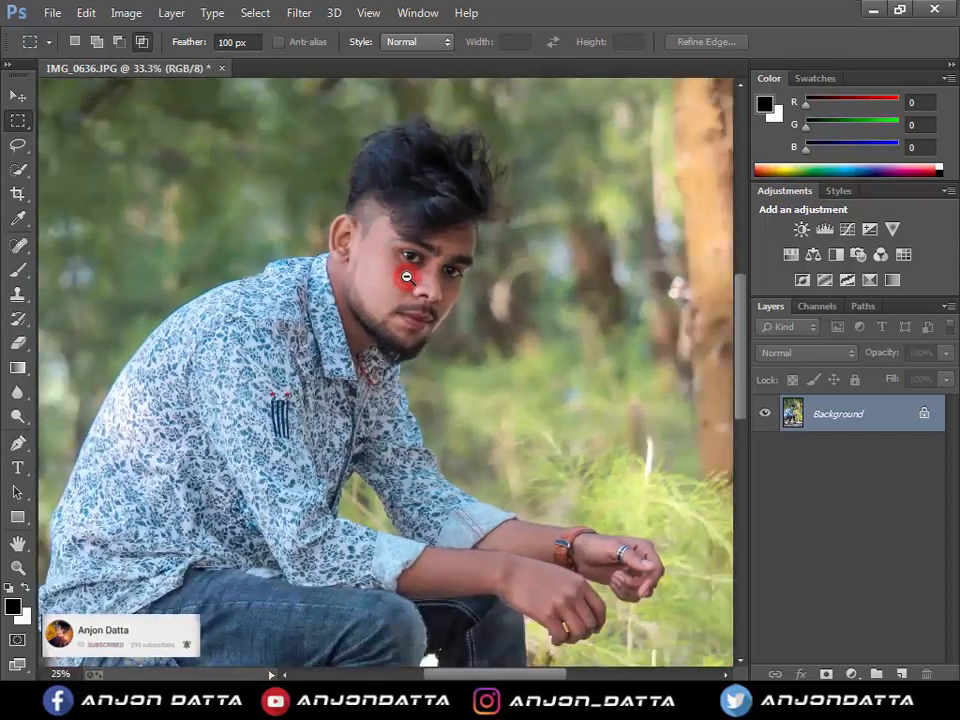
alt+click(407, 274)
alt+click(407, 274)
alt+click(407, 274)
key(v)
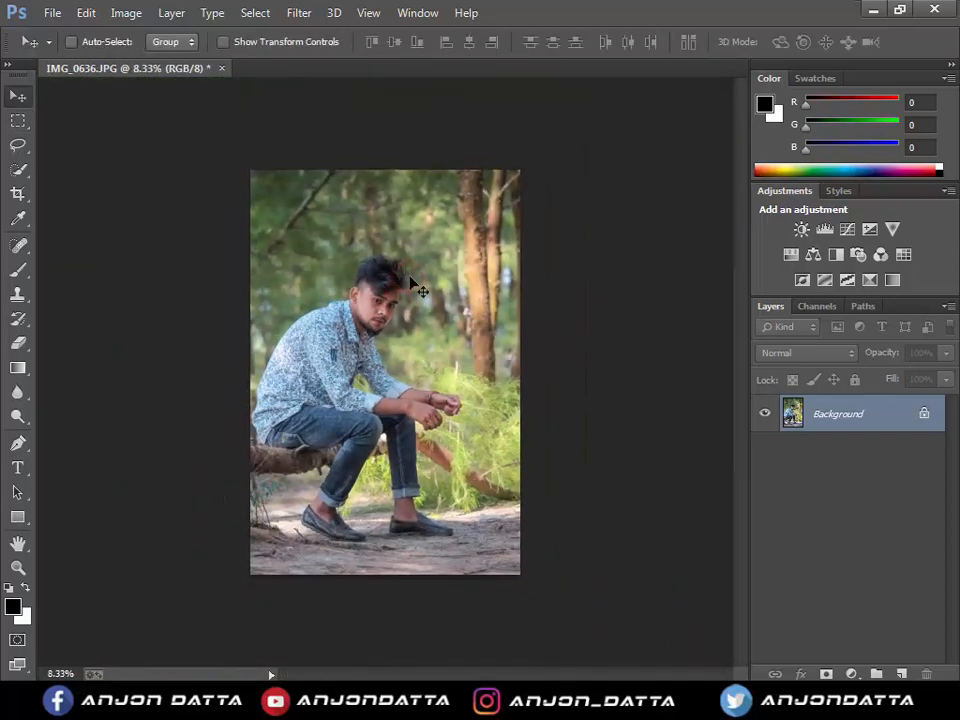
ctrl+click(337, 283)
ctrl+click(418, 343)
ctrl+click(420, 343)
alt+click(420, 345)
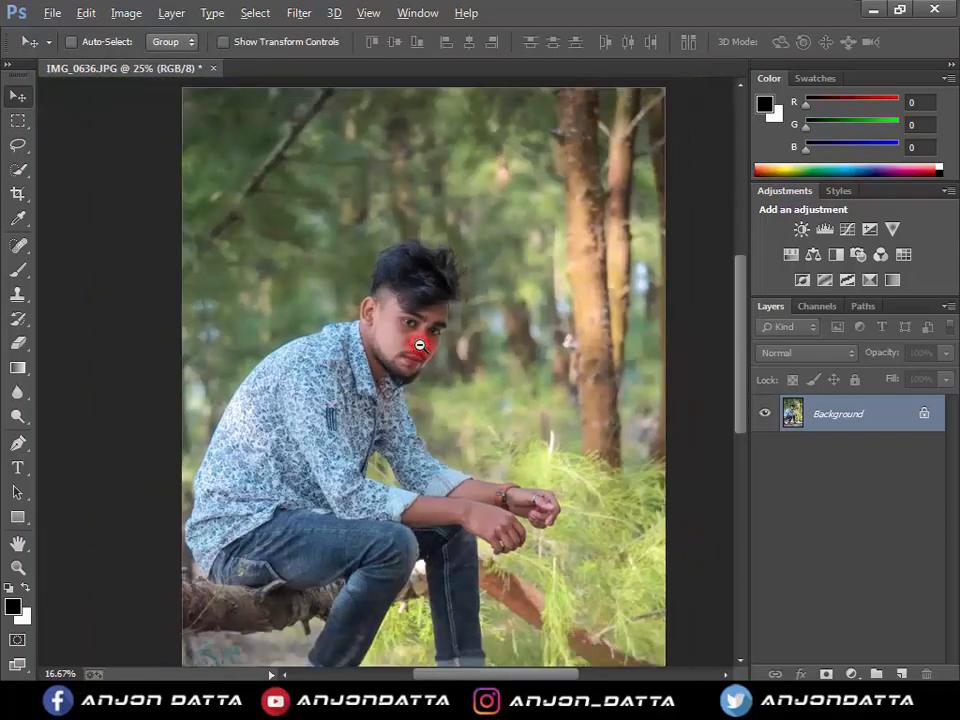
alt+click(420, 345)
alt+click(421, 347)
ctrl+click(405, 347)
Apply a Selective Color adjustment to the photo that sets Black to +4% for the Blacks range
click(126, 13)
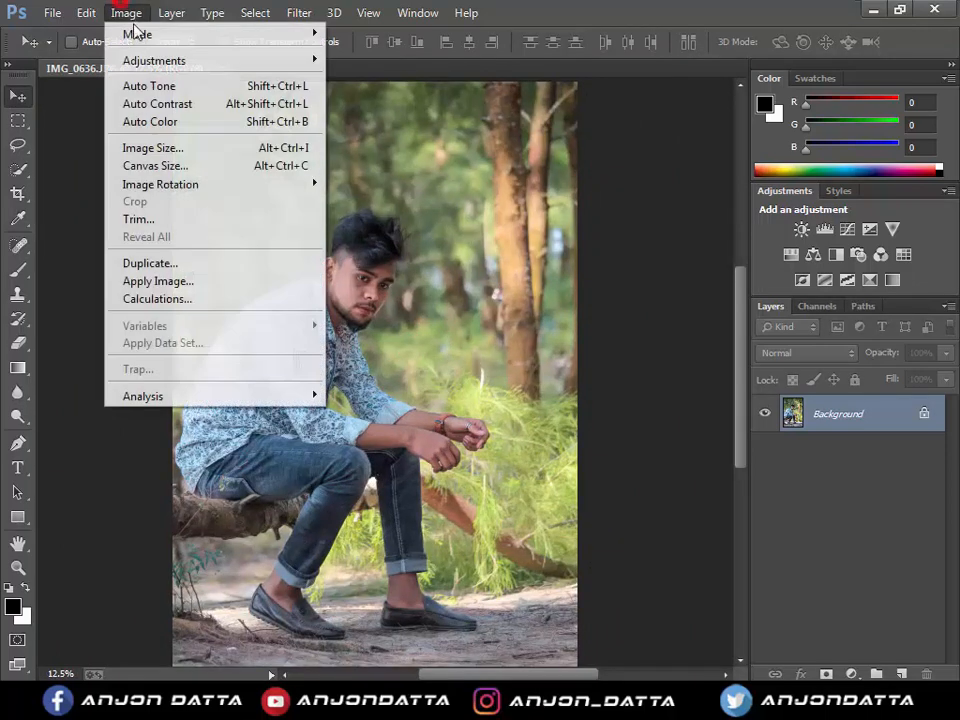
click(141, 60)
click(385, 343)
mouse_move(761, 379)
mouse_down()
mouse_move(784, 379)
mouse_move(767, 381)
mouse_up()
click(775, 213)
click(773, 379)
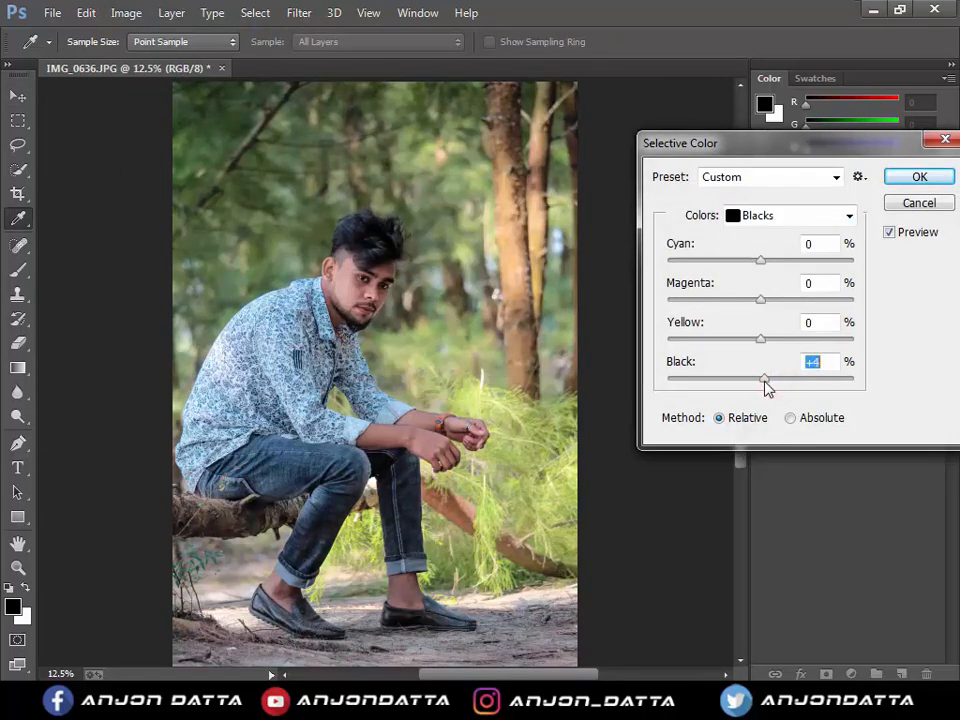
click(898, 179)
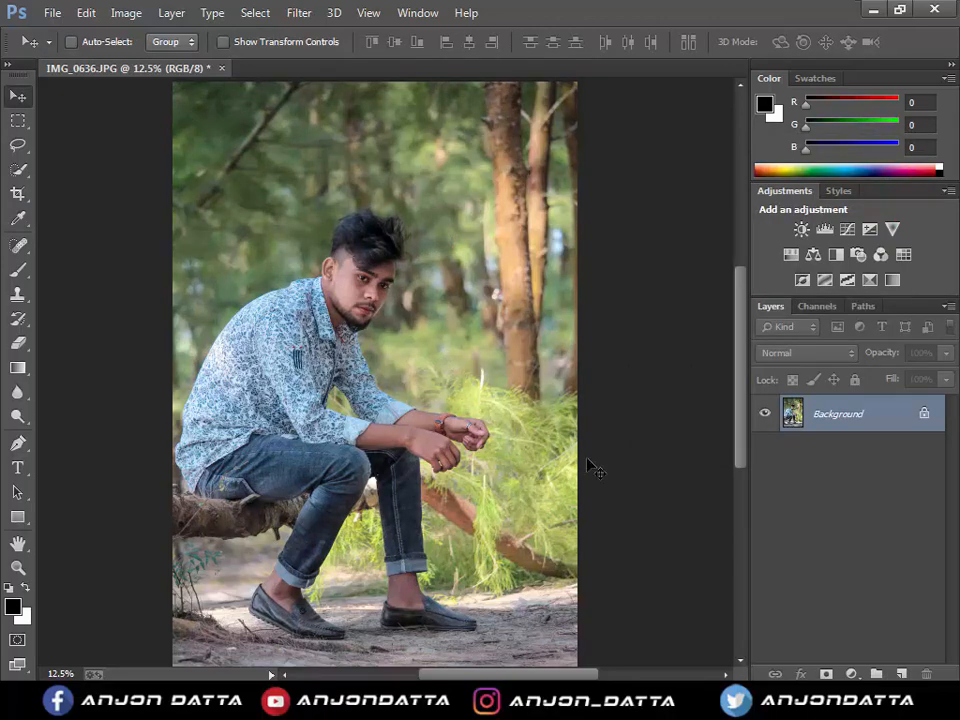
Open a Hue/Saturation adjustment on the photo and set Saturation to +23 for Cyans and +42 for Greens
click(125, 13)
click(190, 60)
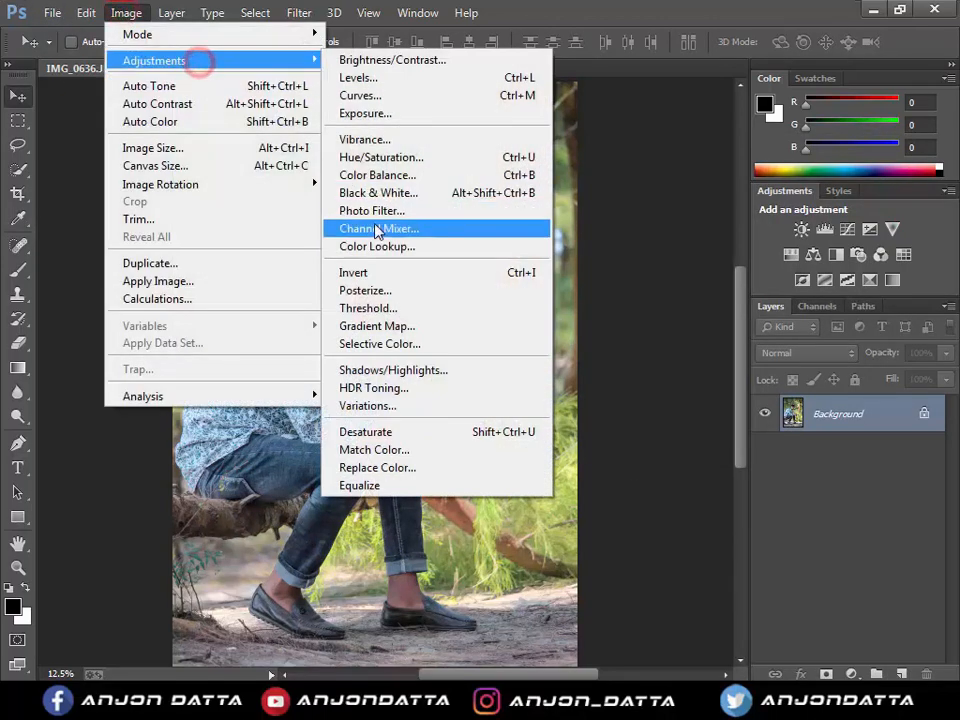
click(418, 159)
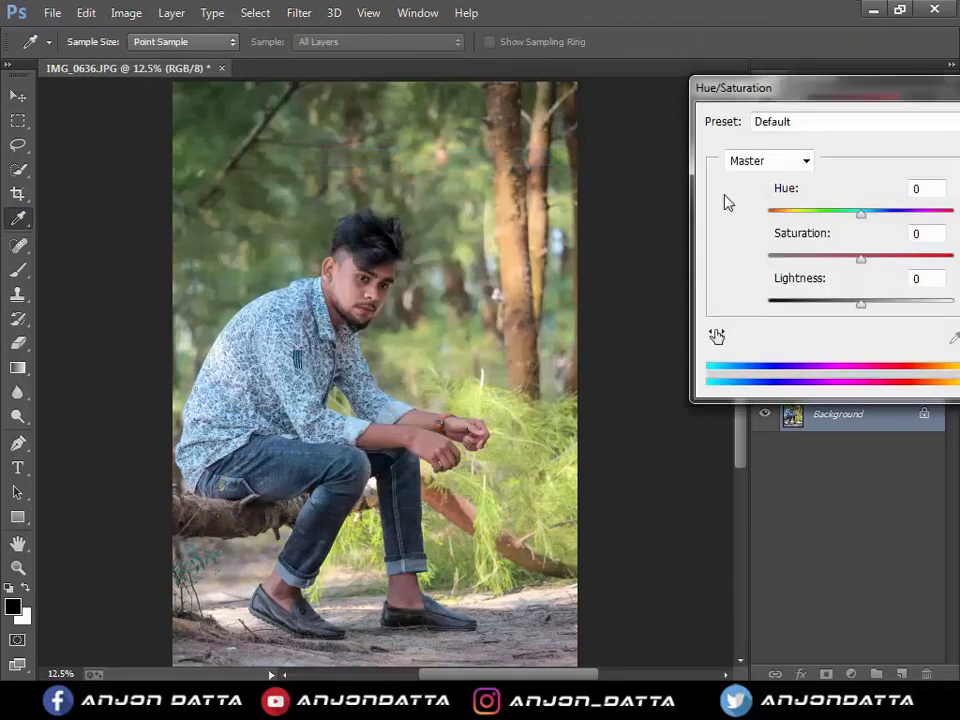
click(750, 161)
click(785, 240)
drag(865, 258, 882, 258)
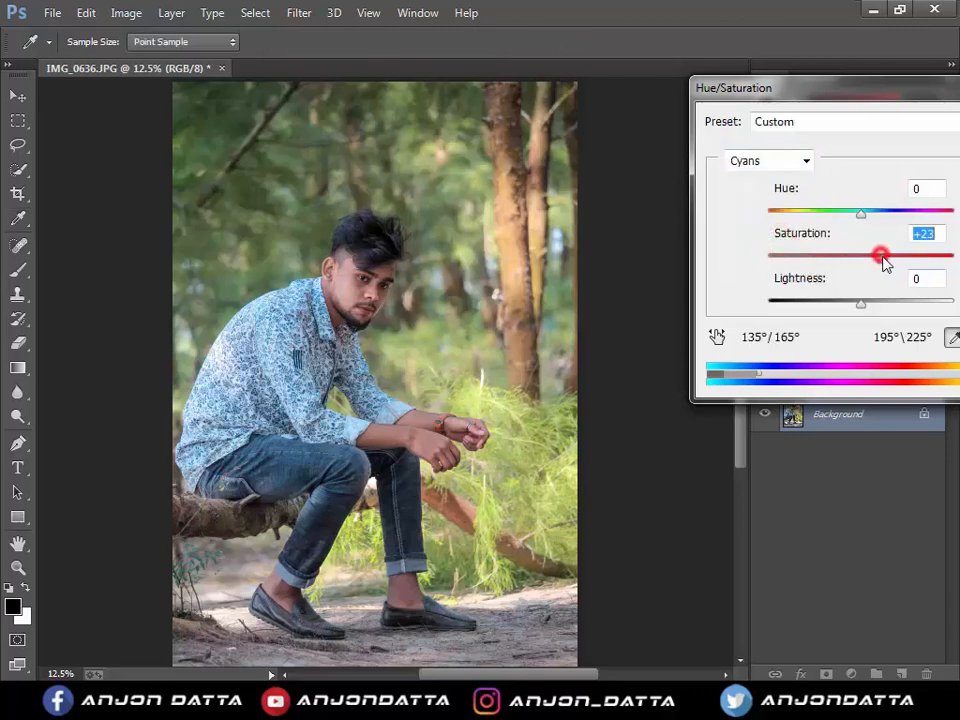
click(786, 161)
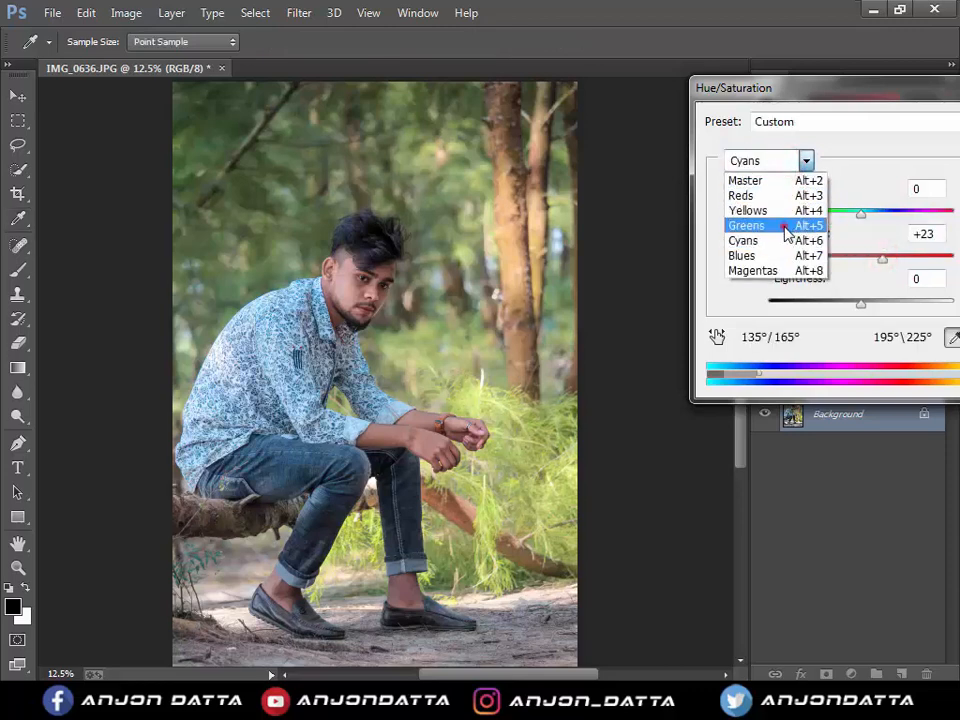
click(787, 224)
click(901, 258)
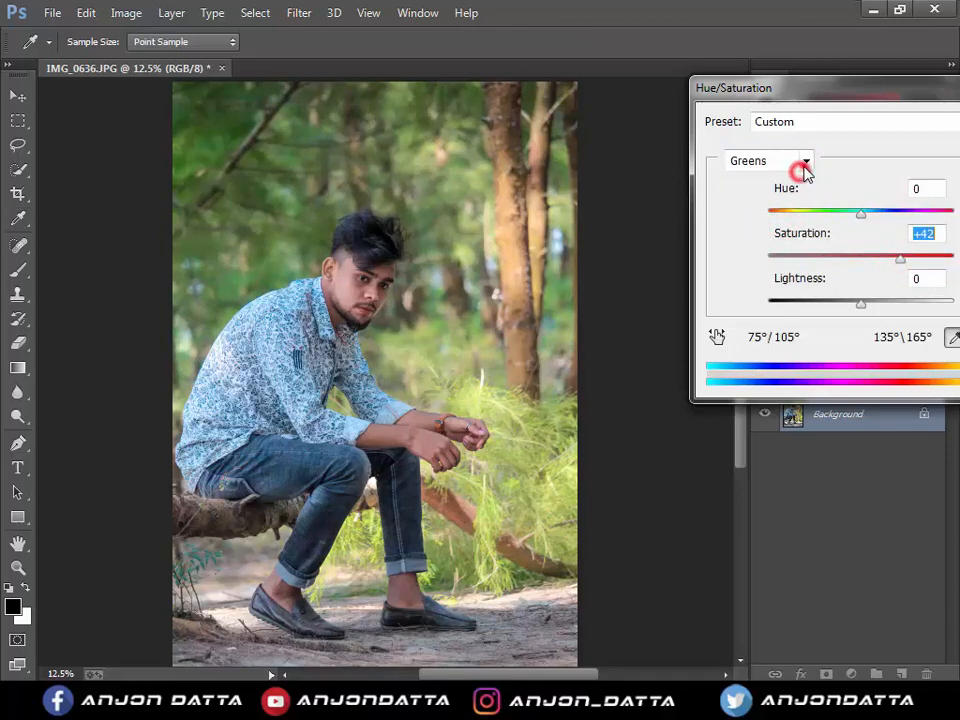
Set the Saturation of Yellows to +9 and of Blues to +24, and apply the Hue/Saturation adjustment
click(805, 161)
click(784, 209)
click(888, 259)
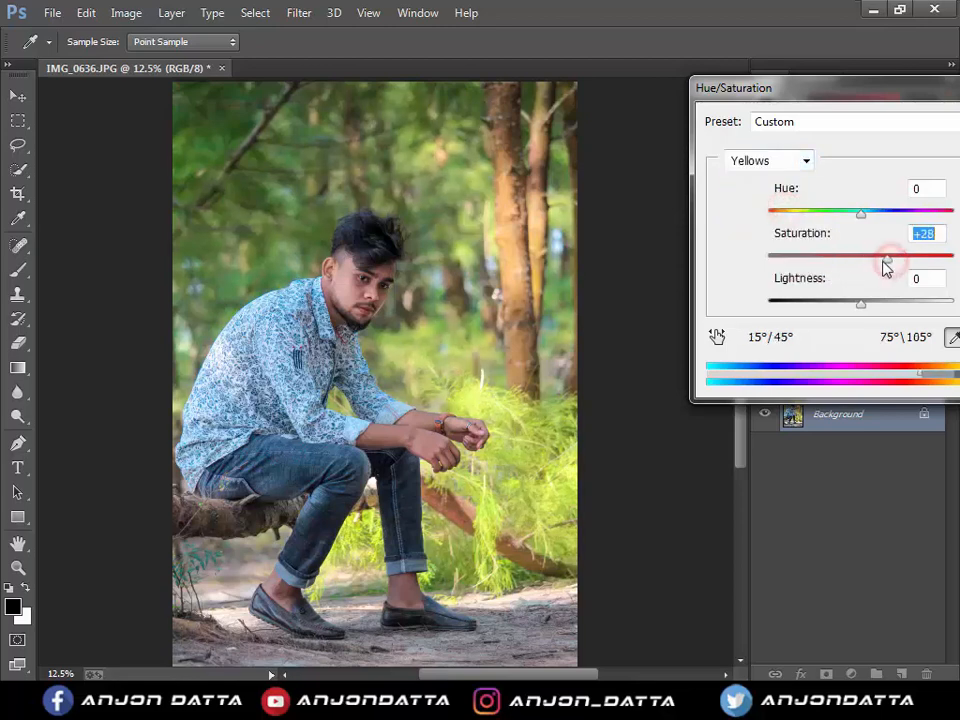
drag(884, 261, 871, 261)
click(805, 161)
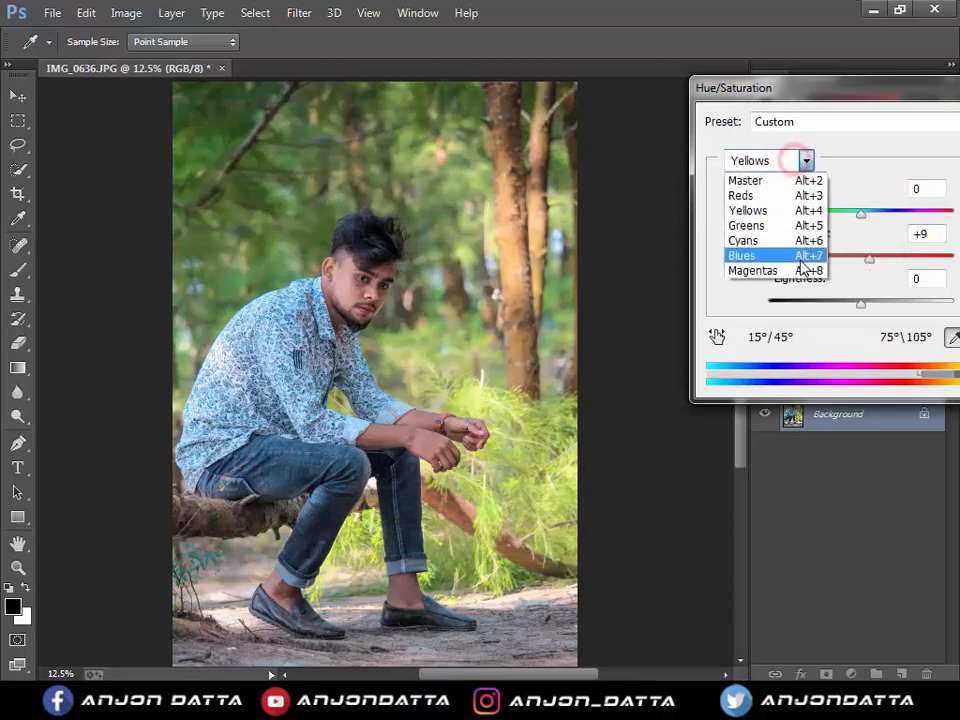
click(797, 253)
click(884, 262)
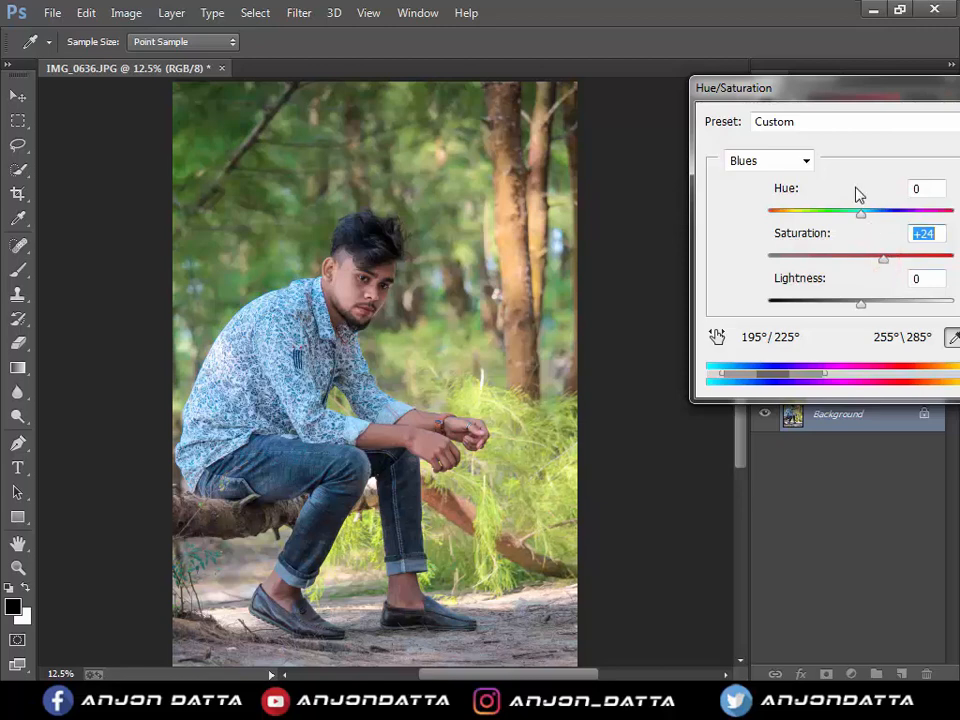
drag(846, 94, 749, 103)
drag(887, 103, 876, 104)
click(948, 133)
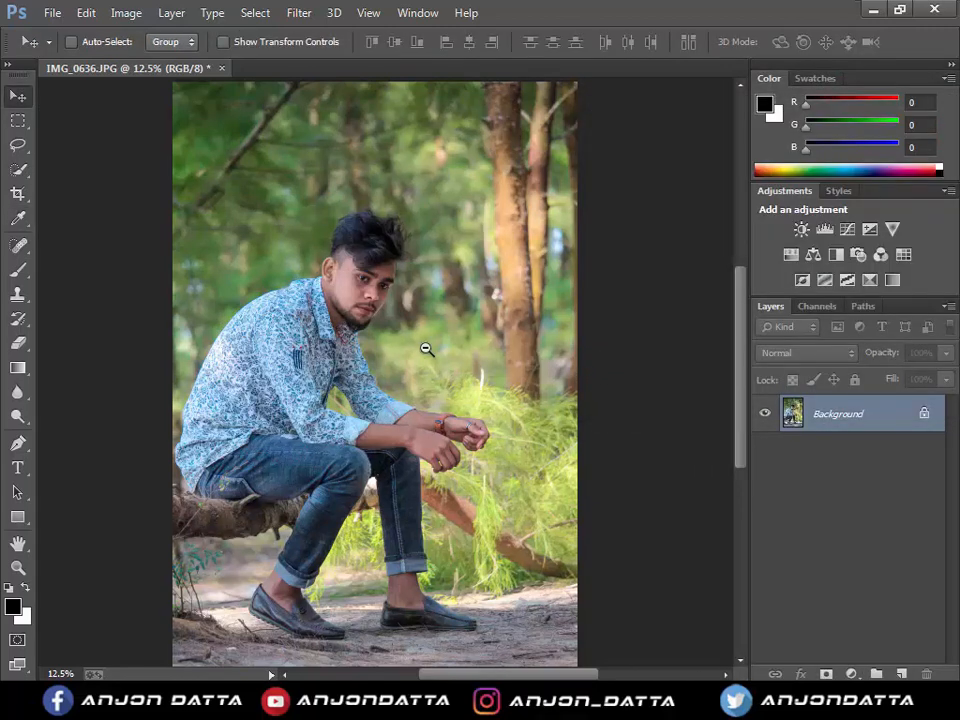
Duplicate the Background layer and run the Skin Airbrushing action from the Skin by SparkleStock set on the copy
key(ctrl+minus)
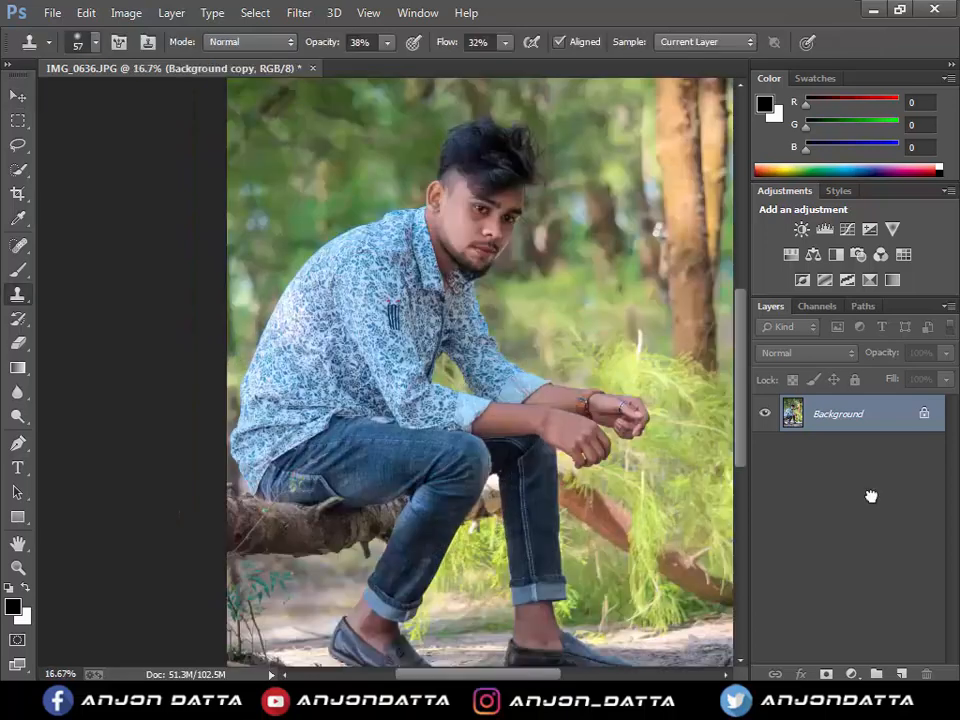
key(ctrl+j)
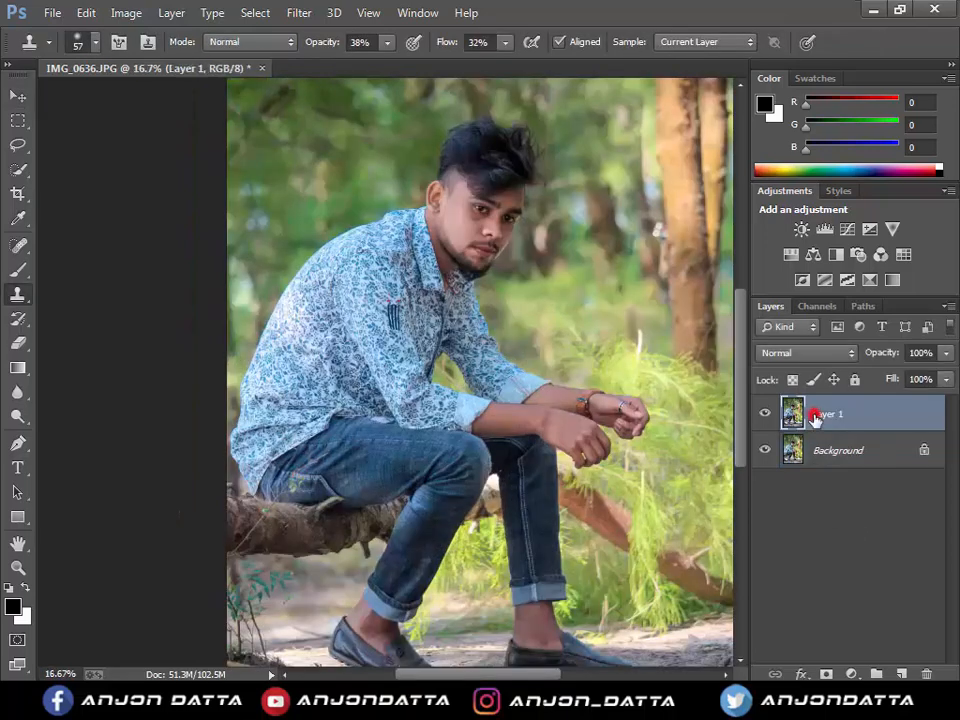
click(414, 13)
click(414, 13)
key(alt+F9)
click(799, 228)
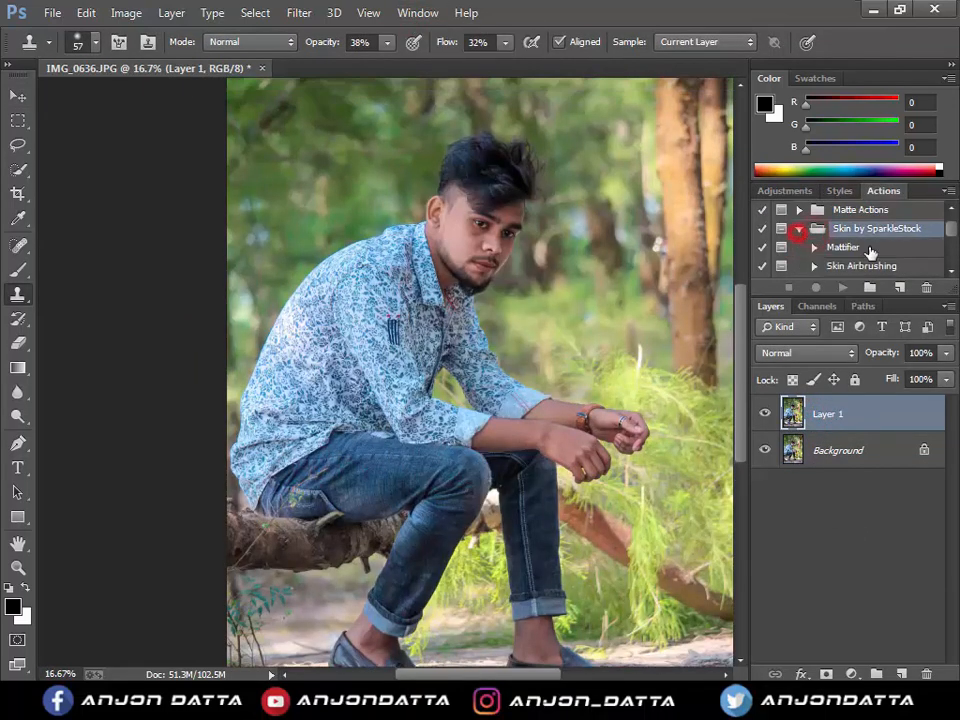
scroll(860, 244, down, 2)
click(860, 231)
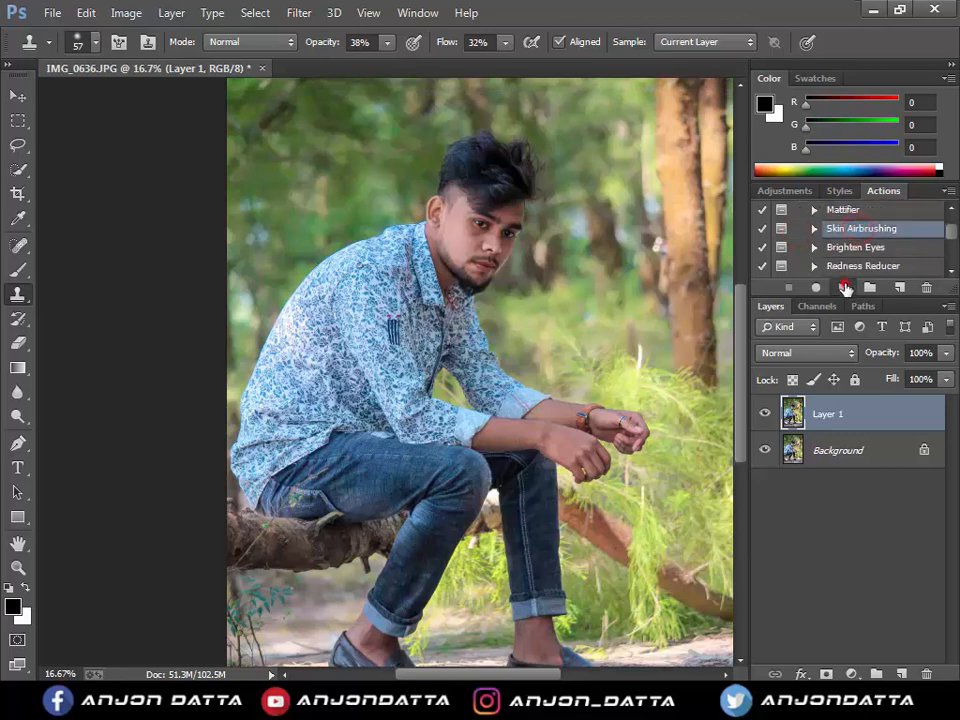
click(845, 288)
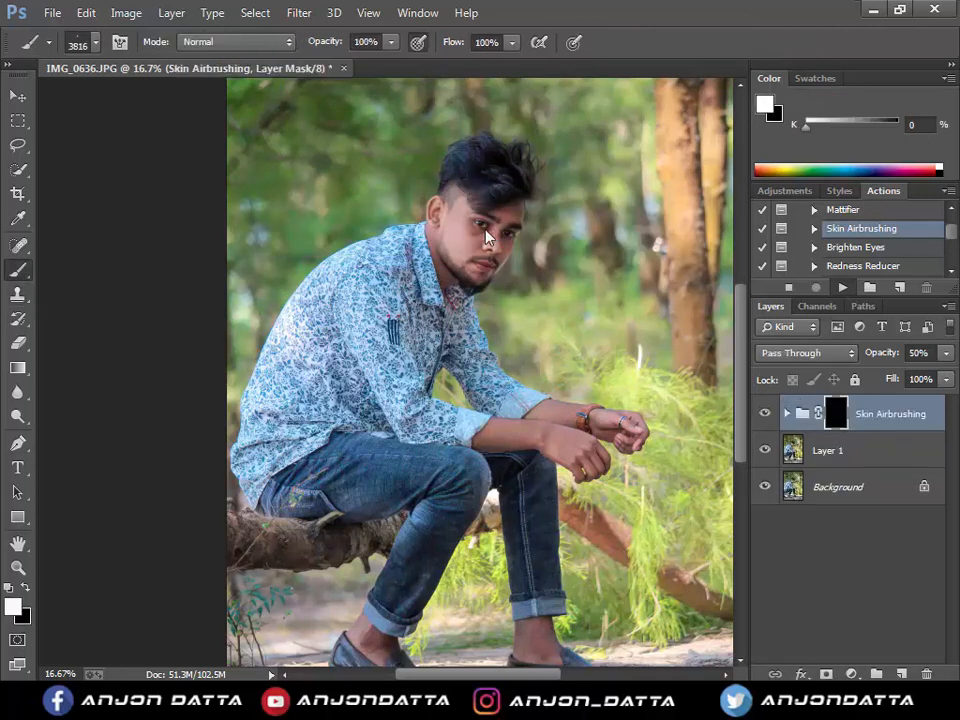
click(487, 286)
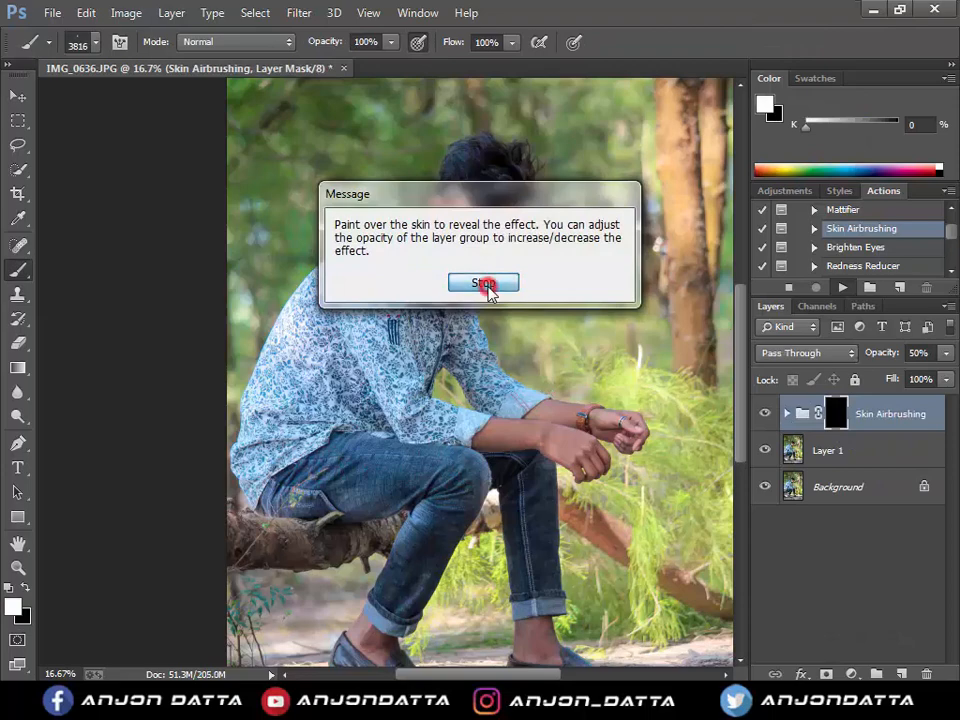
Paint white on the Skin Airbrushing mask over the cheek, under-eye area and temple near the ear, using a soft round 62 px brush
ctrl+click(476, 217)
ctrl+click(477, 219)
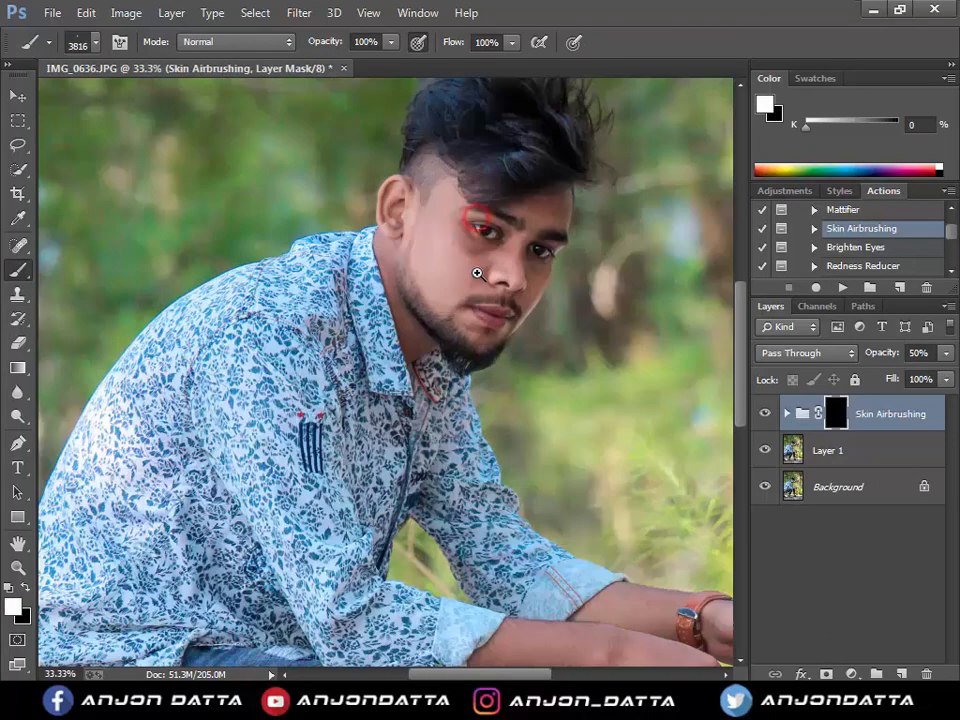
ctrl+click(477, 273)
ctrl+click(477, 273)
drag(476, 278, 475, 313)
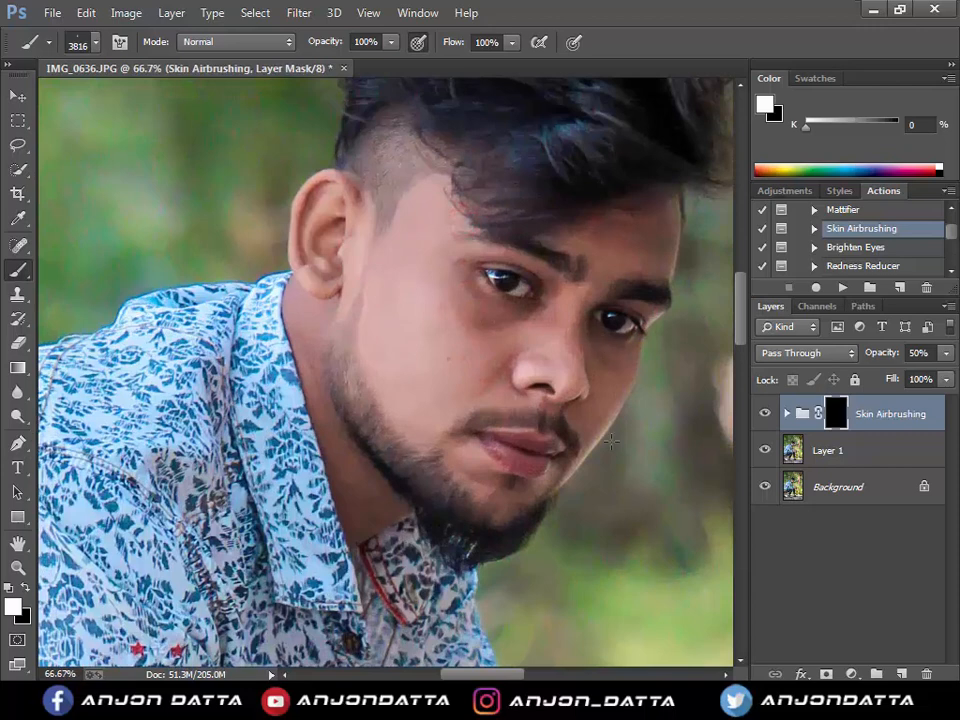
right_click(404, 358)
click(521, 406)
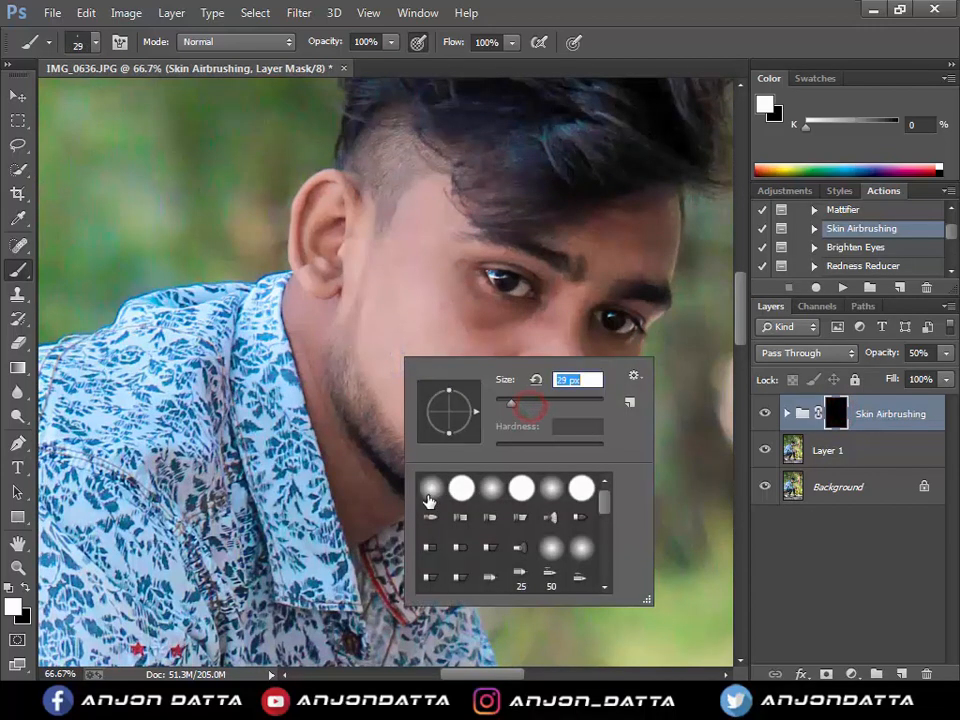
click(430, 491)
click(529, 406)
click(407, 309)
ctrl+click(413, 314)
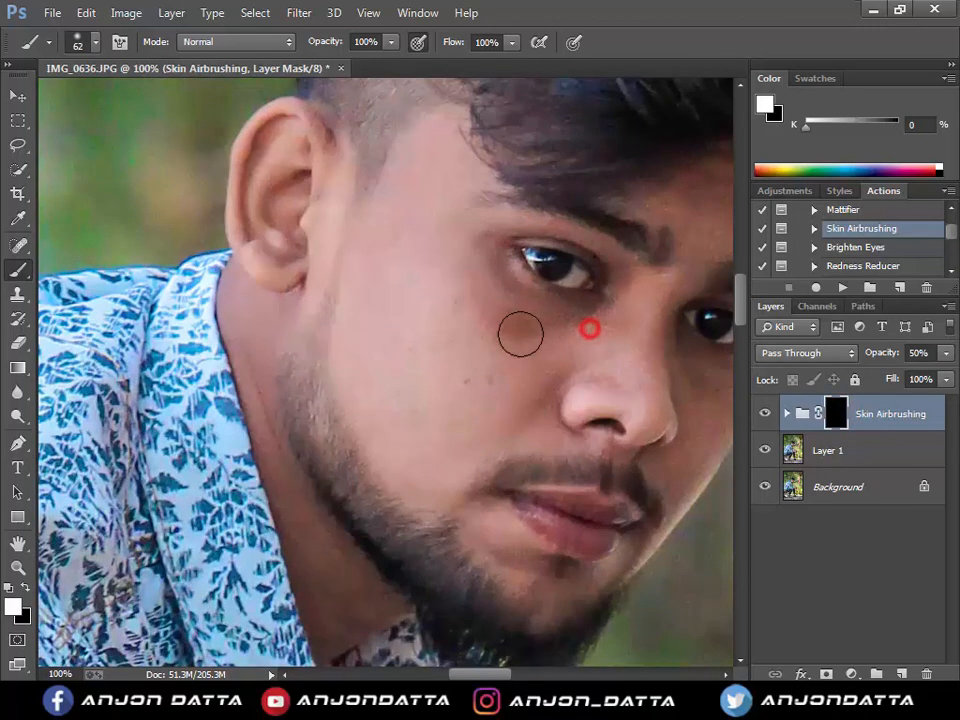
click(493, 339)
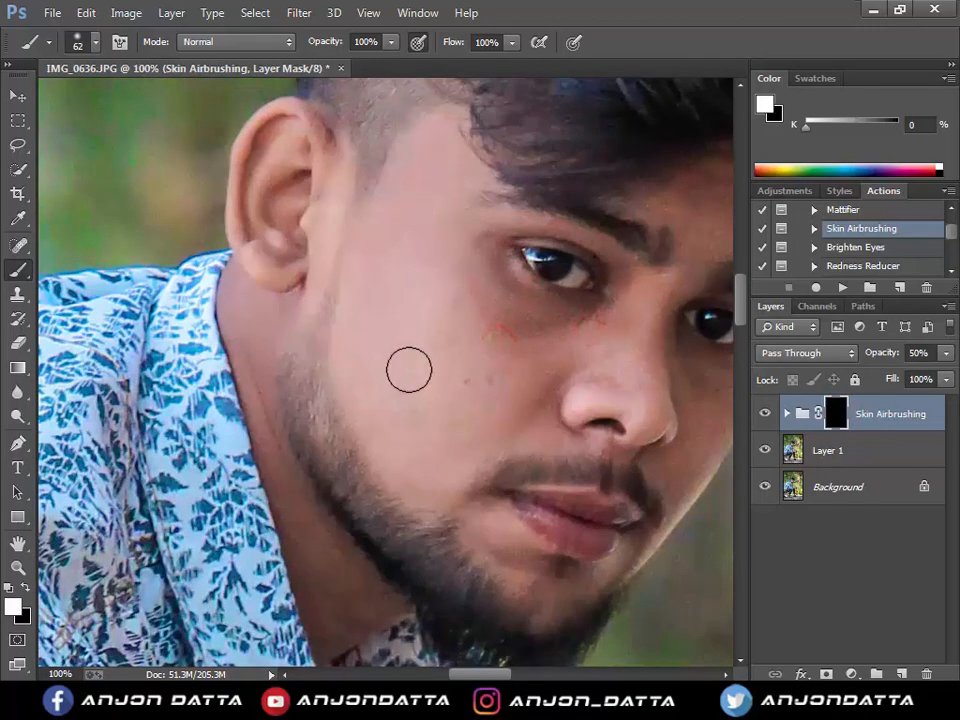
click(451, 292)
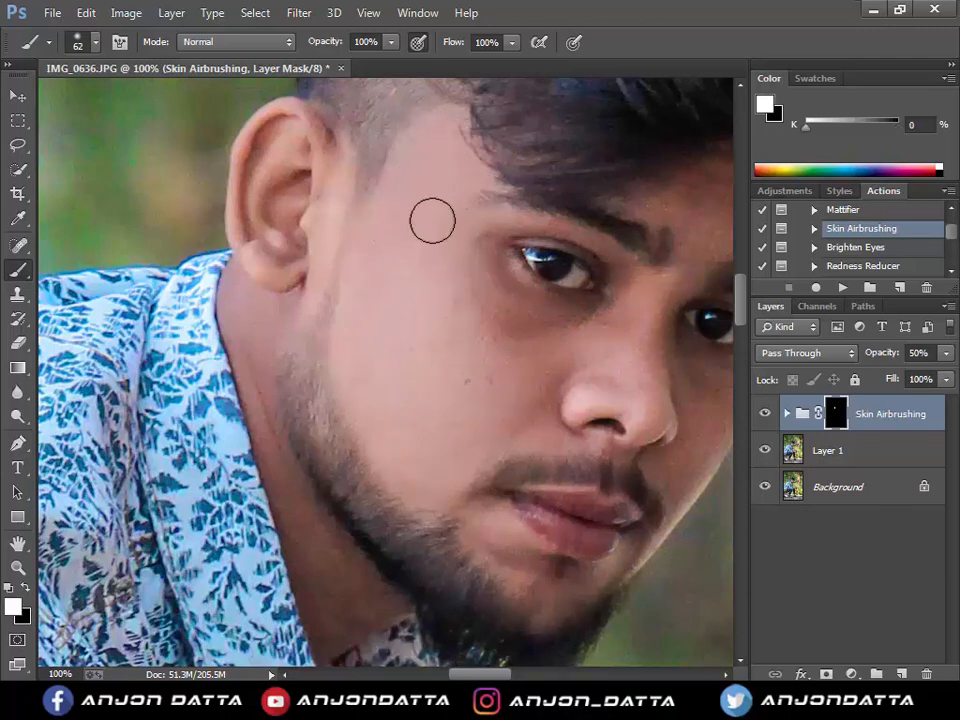
Reveal the skin airbrushing over the man's nose and the visible part of his forehead by painting the mask
drag(629, 309, 501, 331)
key(space)
drag(617, 360, 486, 352)
drag(494, 364, 458, 361)
click(490, 385)
key(space)
drag(542, 321, 497, 369)
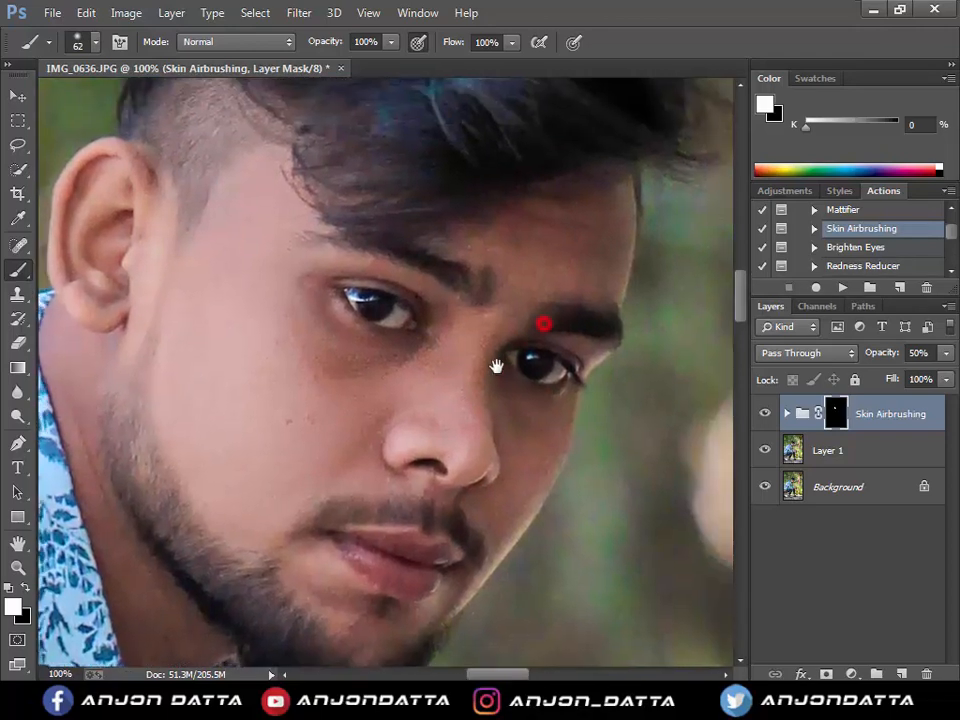
click(514, 262)
Paint the mask over the far cheek, the chin and the skin around the mouth to smooth them
key(space)
drag(561, 369, 542, 195)
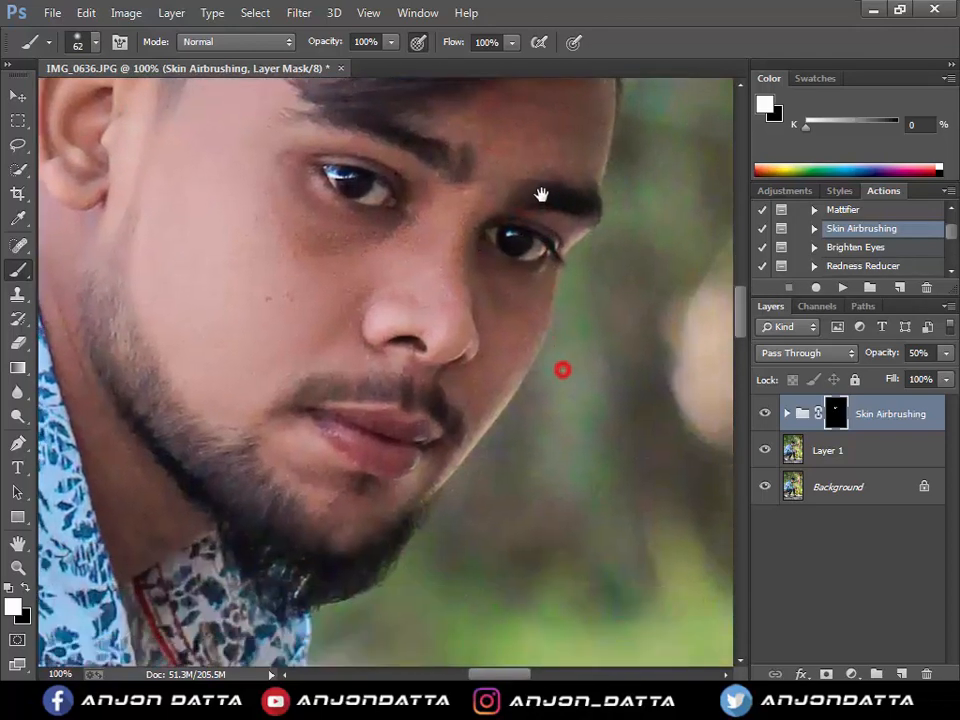
click(506, 272)
click(372, 467)
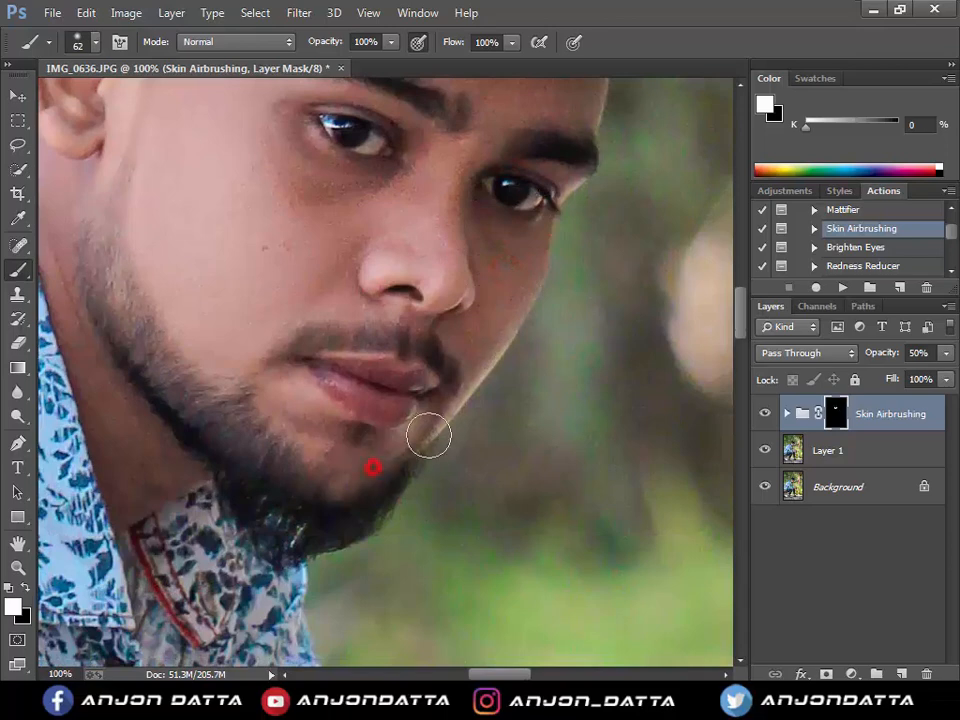
click(306, 426)
click(319, 270)
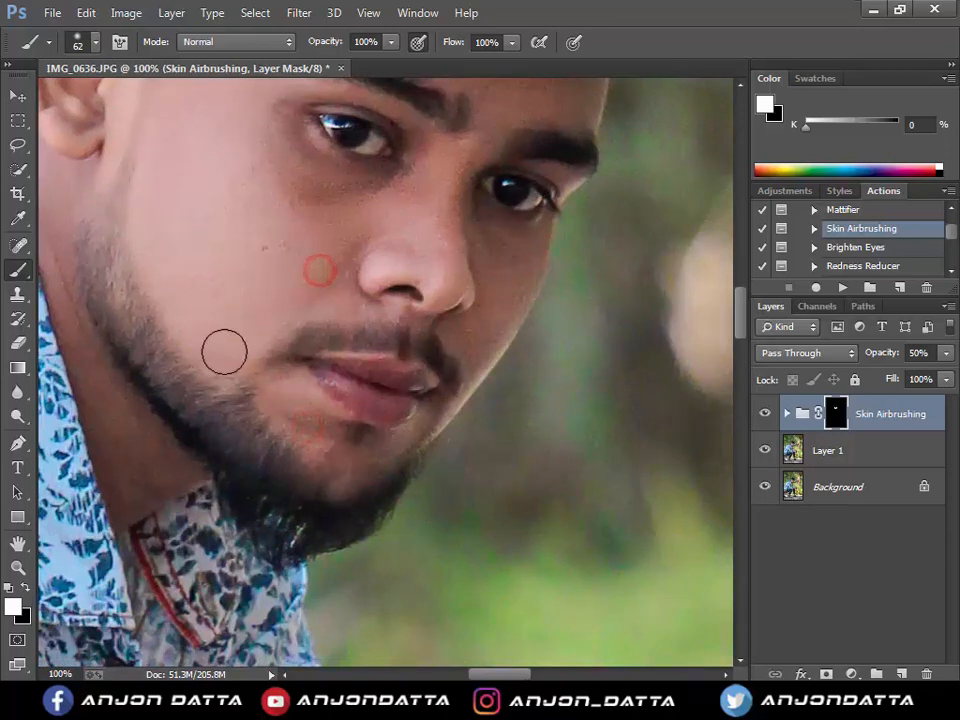
click(208, 251)
drag(291, 408, 312, 406)
Reduce the brush size to 52 px and paint the airbrush effect over the man's neck
mouse_move(379, 336)
mouse_down()
mouse_move(504, 334)
mouse_move(514, 234)
mouse_up()
right_click(469, 279)
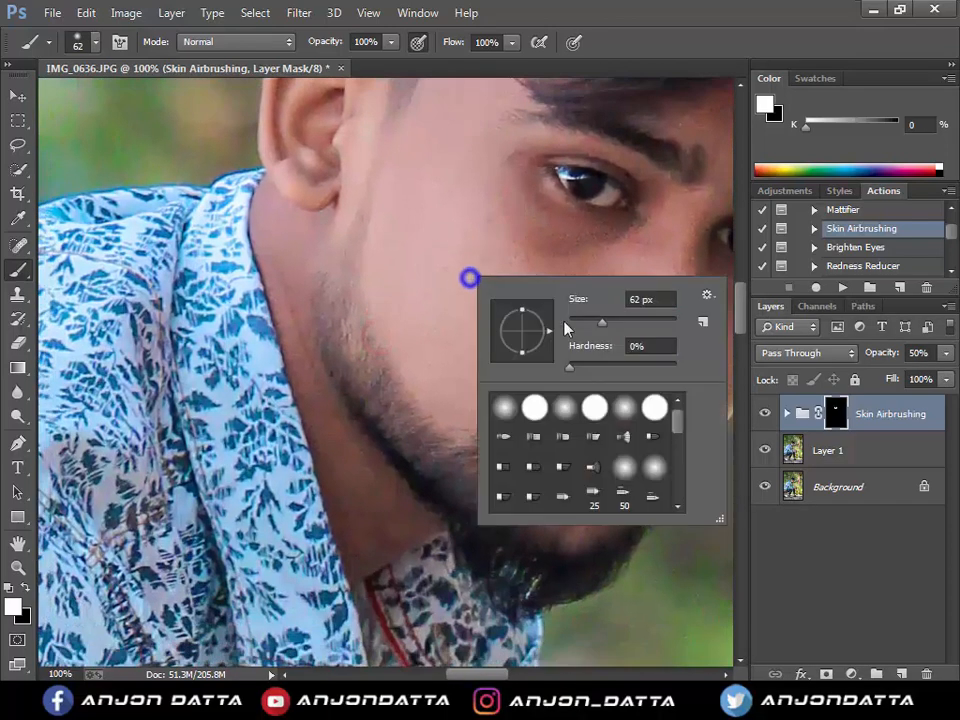
drag(603, 321, 598, 321)
click(304, 227)
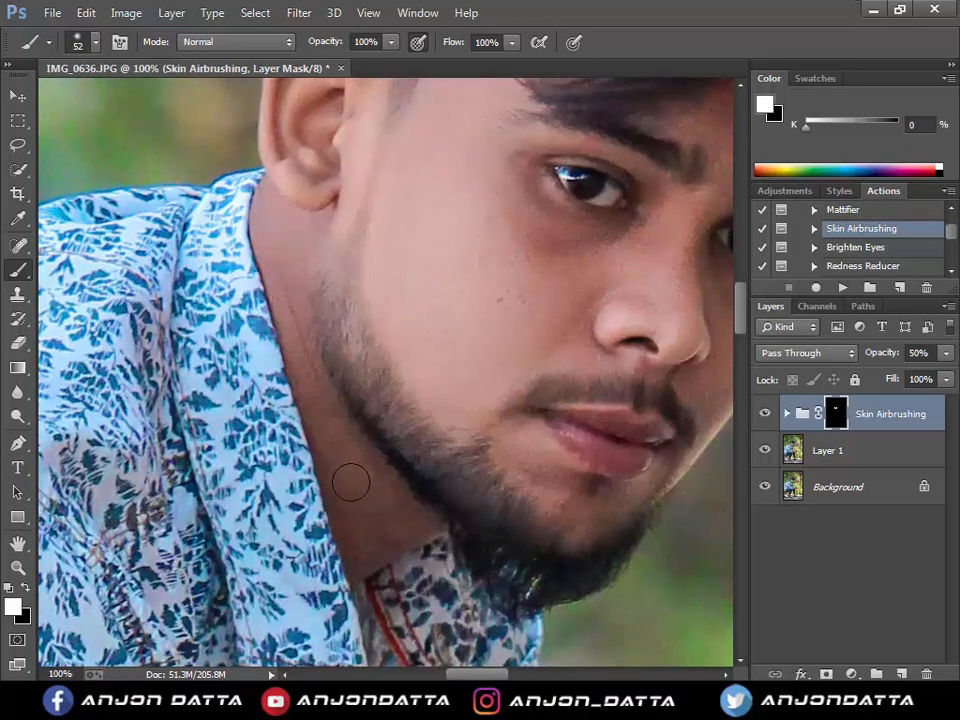
Reduce the brush size to 26 px and paint the airbrush effect over the man's ear
drag(334, 234, 364, 420)
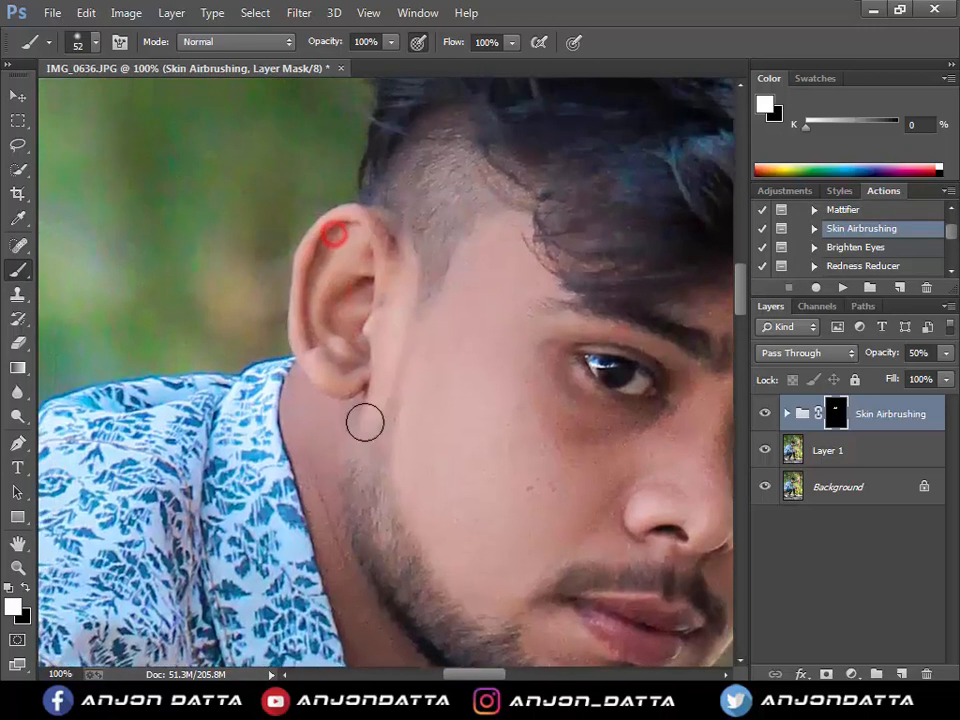
right_click(390, 360)
drag(506, 405, 500, 401)
click(351, 378)
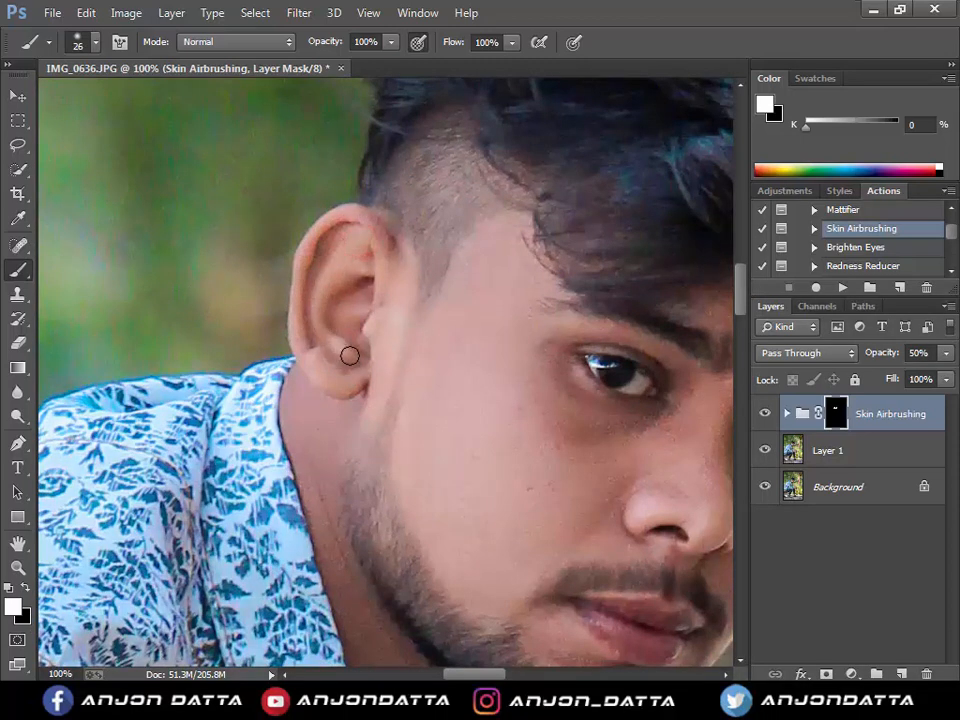
click(378, 320)
Compare the man's face with the Skin Airbrushing group hidden and shown
drag(386, 373, 392, 208)
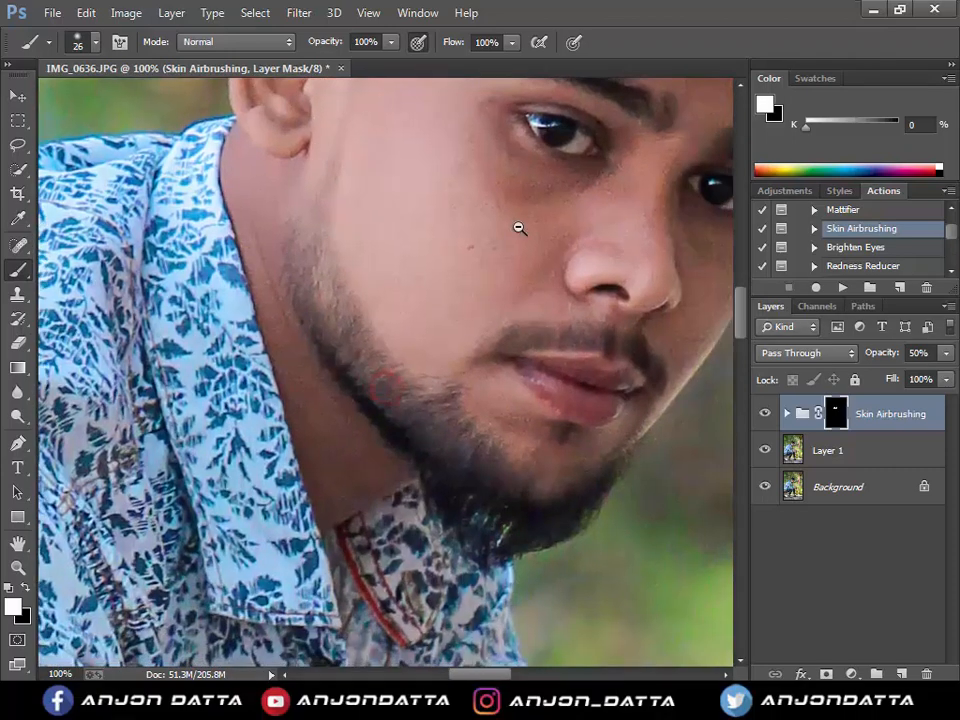
alt+click(516, 224)
alt+click(540, 236)
alt+click(617, 266)
drag(574, 326, 550, 338)
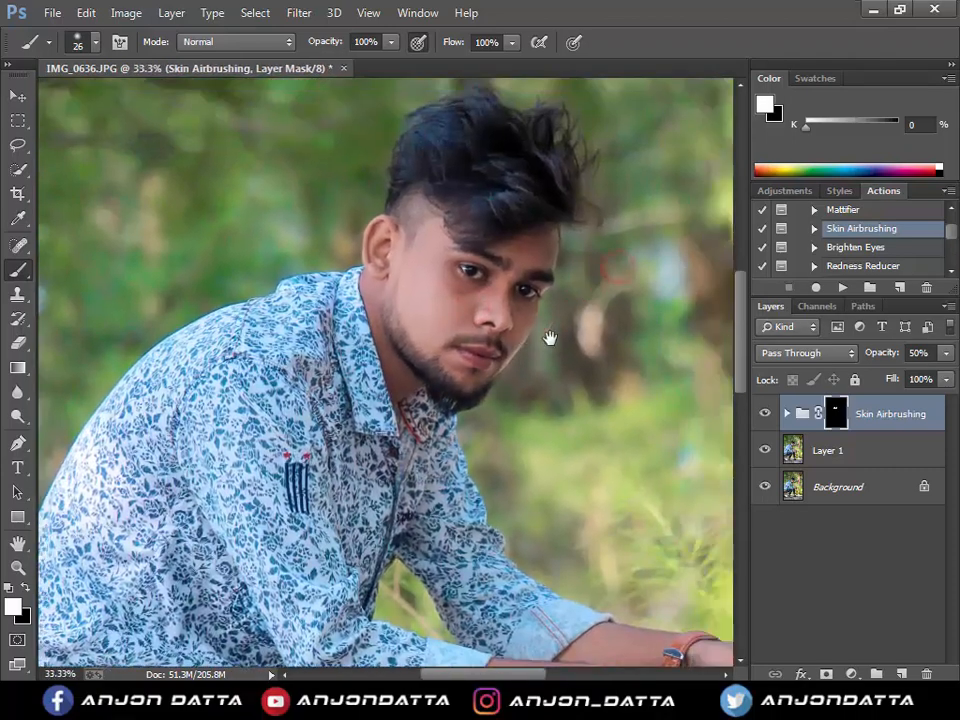
click(766, 414)
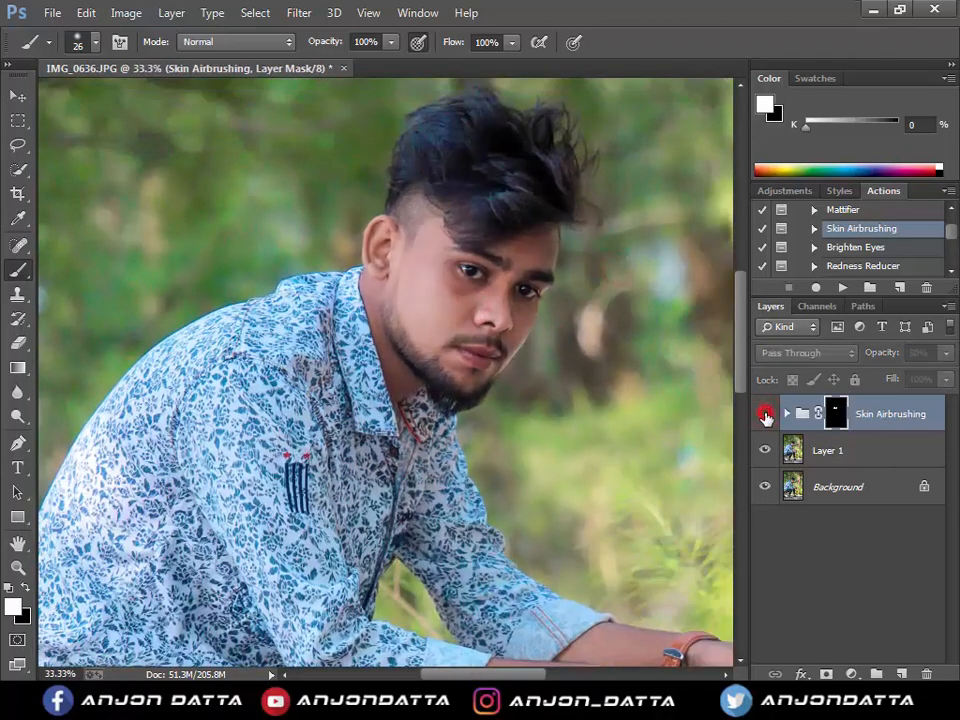
Enlarge the brush to 54 px and paint the airbrush effect over the man's forearms and hands
ctrl+click(632, 514)
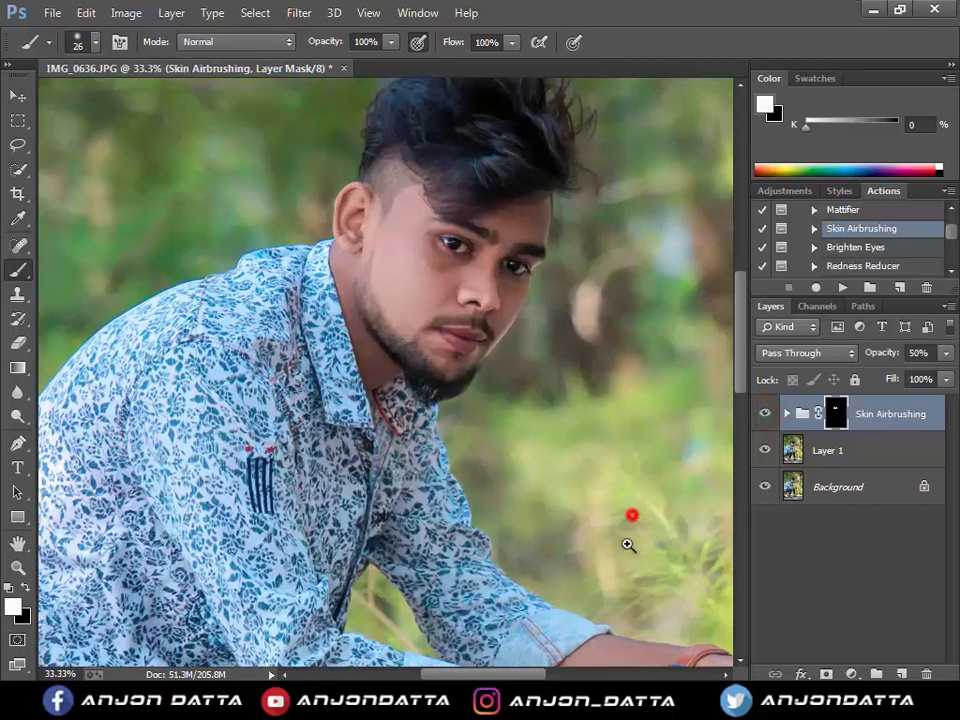
drag(629, 545, 476, 160)
right_click(433, 327)
click(561, 377)
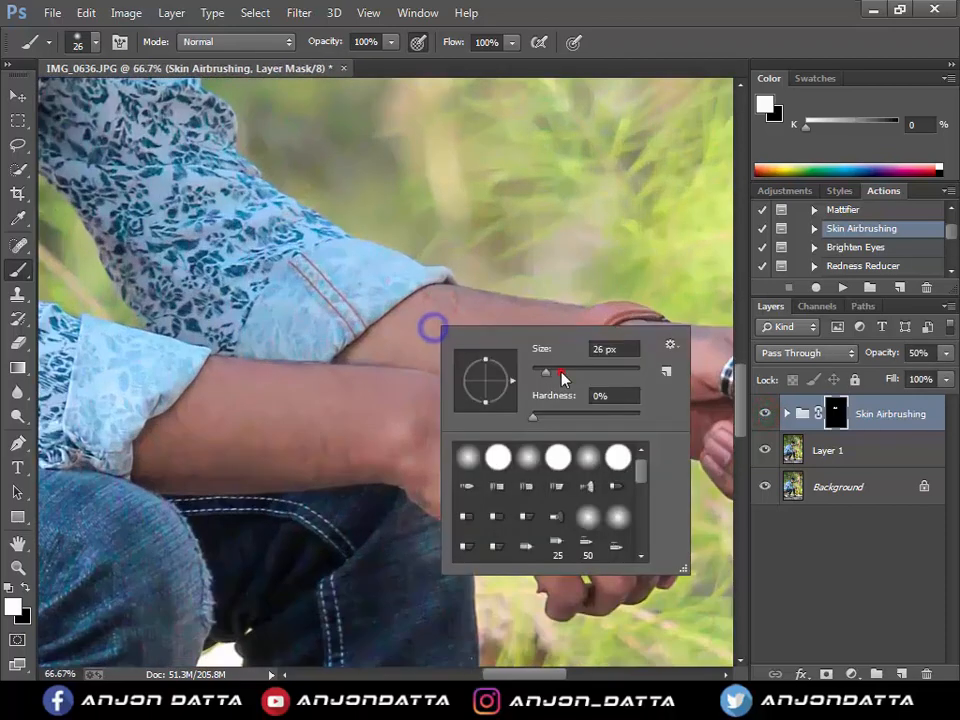
click(416, 328)
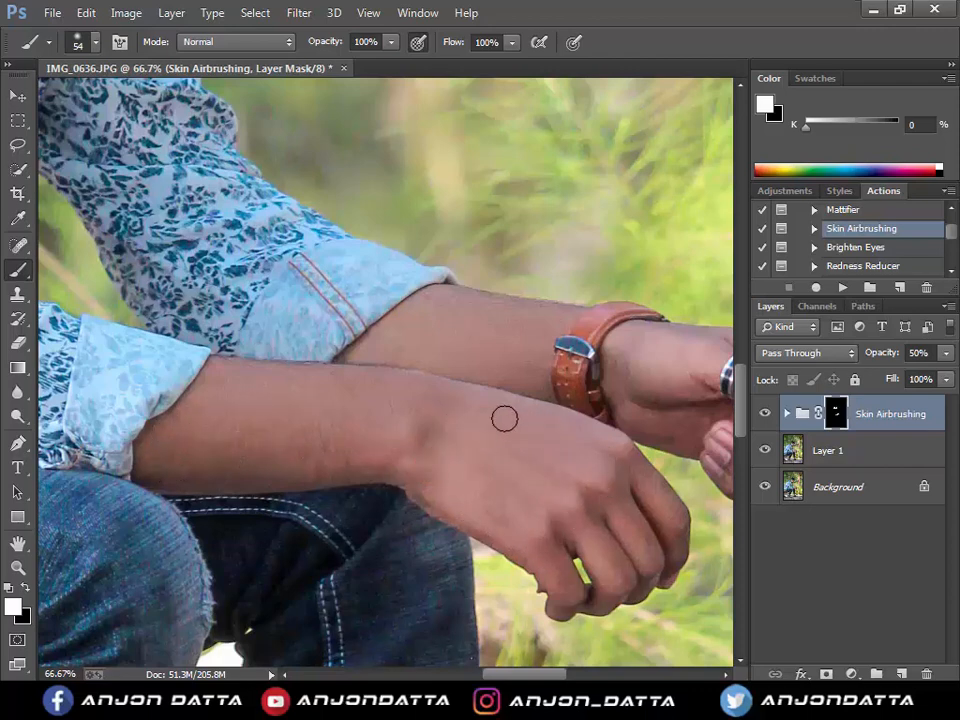
Paint the airbrush effect over the knuckles and fingers of the man's nearer hand
click(615, 496)
drag(600, 566, 614, 596)
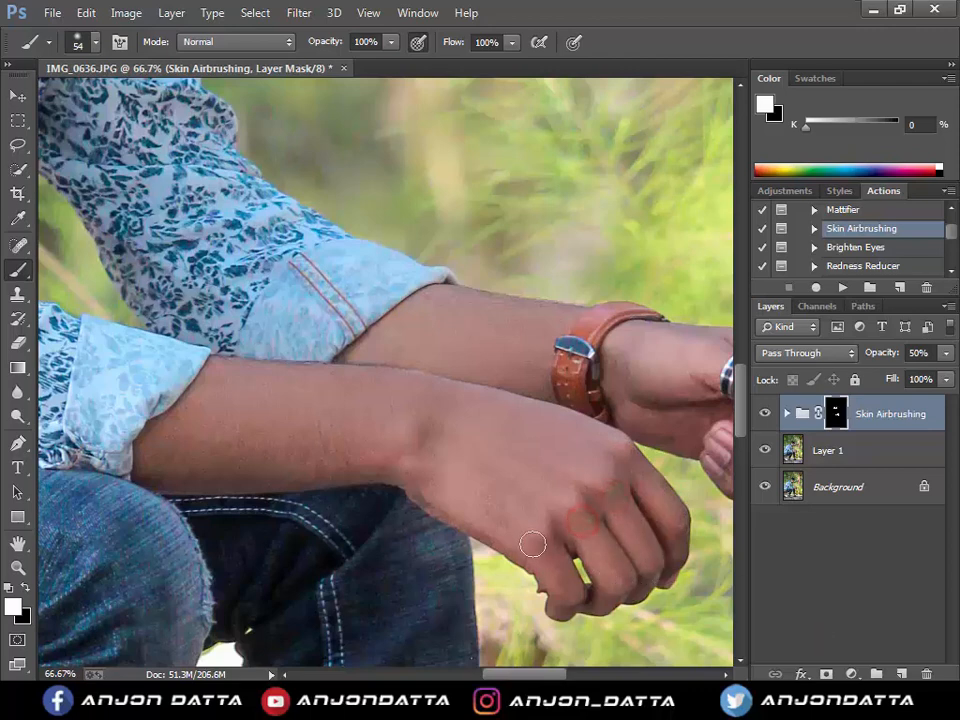
drag(541, 547, 564, 606)
Paint the airbrush effect over the man's farther hand, from the watch to the ring and fingertips
drag(640, 347, 703, 362)
key(space)
drag(704, 363, 530, 379)
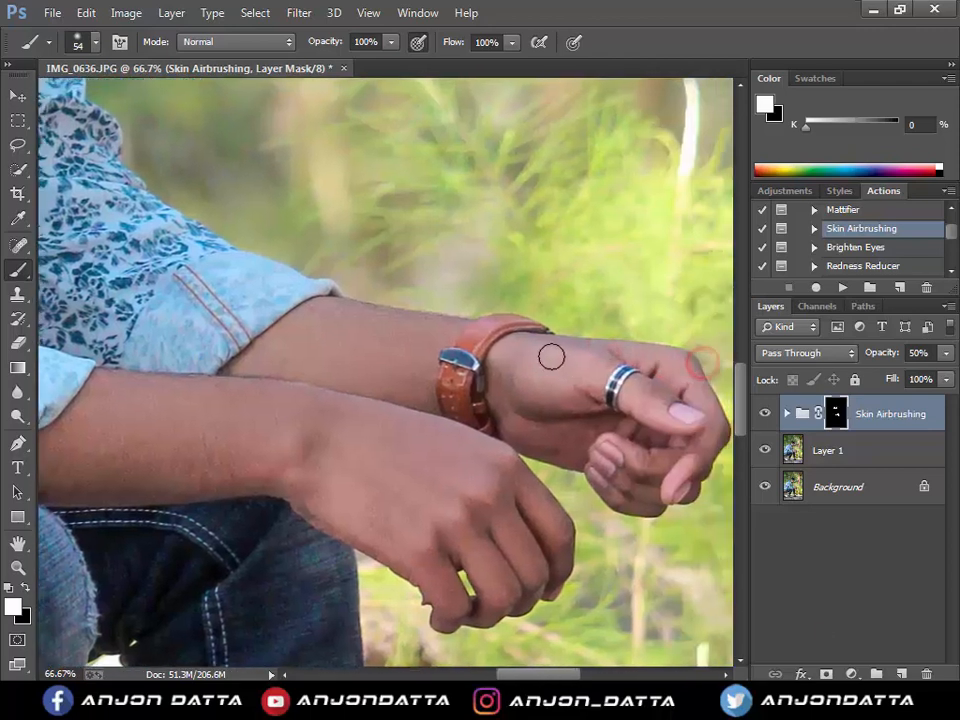
click(553, 364)
drag(642, 404, 663, 421)
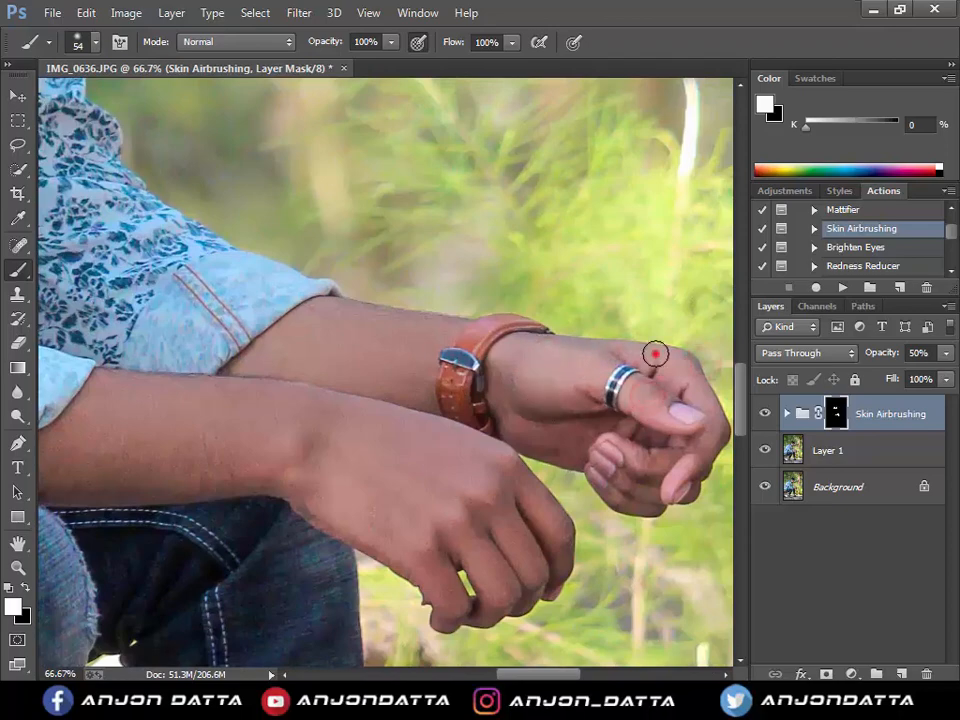
mouse_move(656, 355)
mouse_down()
mouse_move(710, 417)
mouse_move(702, 450)
mouse_move(666, 461)
mouse_move(627, 503)
mouse_up()
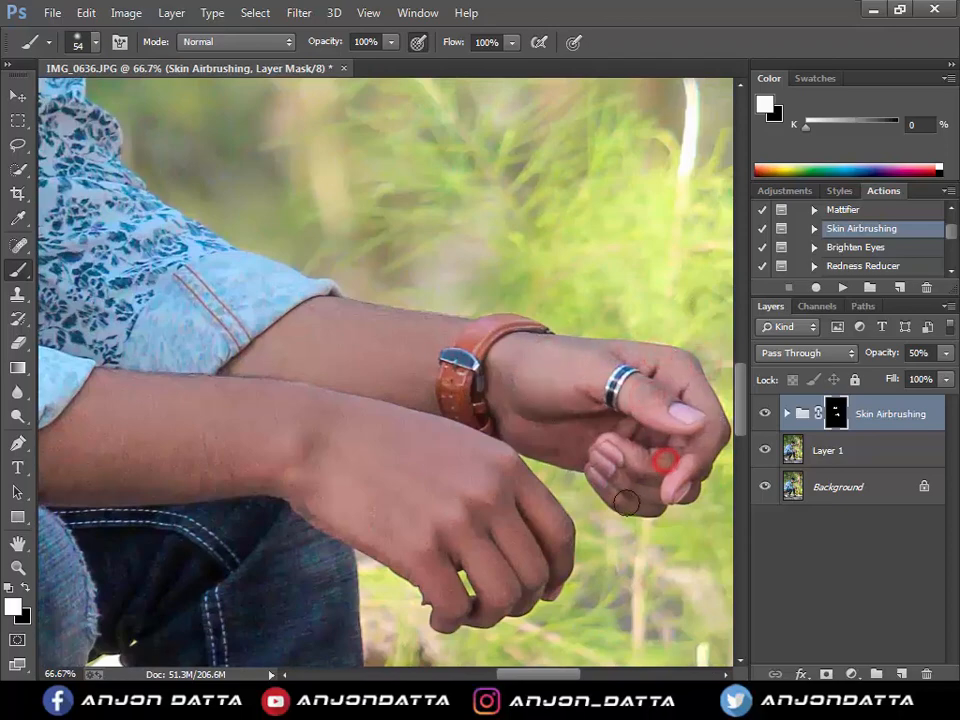
Compare the portrait with the Skin Airbrushing group hidden and shown
ctrl+alt+click(611, 350)
ctrl+alt+click(607, 350)
ctrl+alt+click(608, 353)
ctrl+alt+click(608, 353)
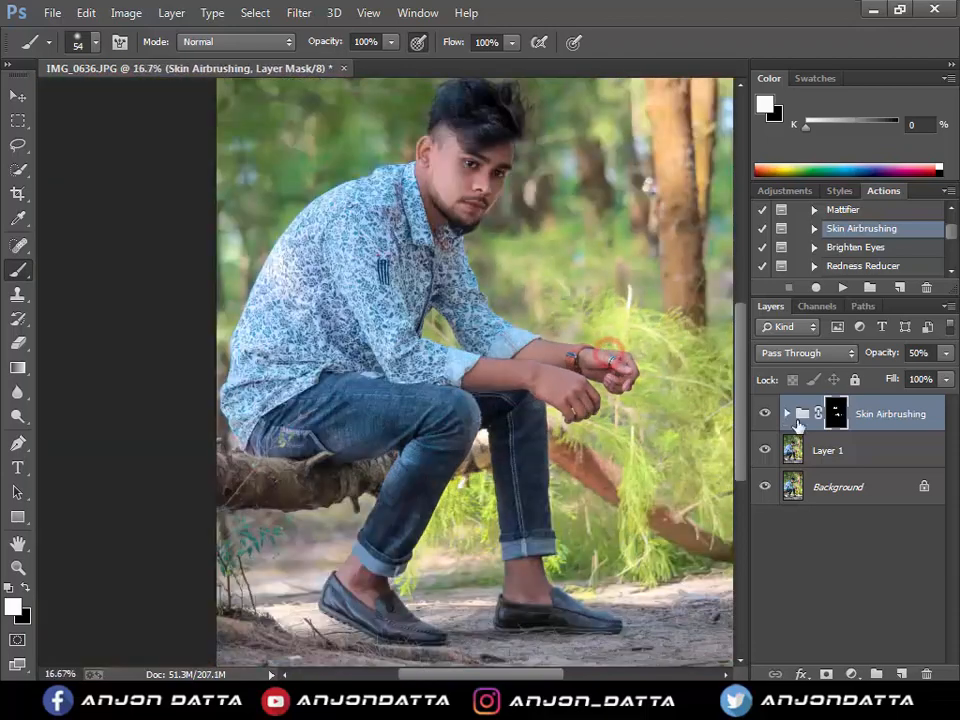
click(765, 413)
click(765, 413)
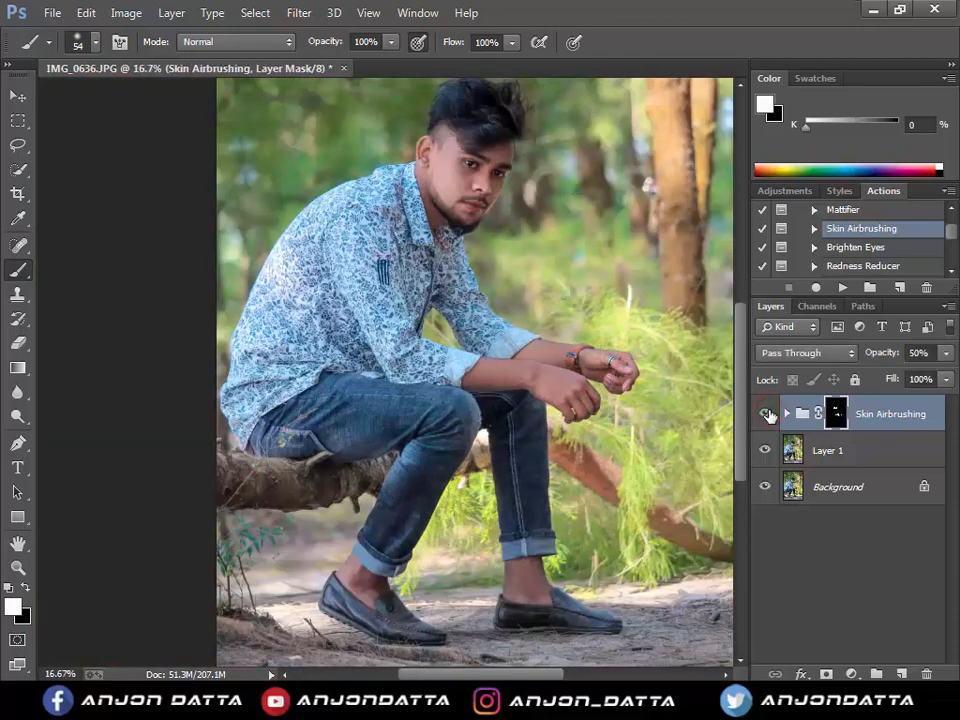
click(765, 413)
click(765, 413)
Enlarge the brush to 90 px and paint the airbrush effect over both of the man's ankles
ctrl+click(543, 598)
ctrl+click(543, 598)
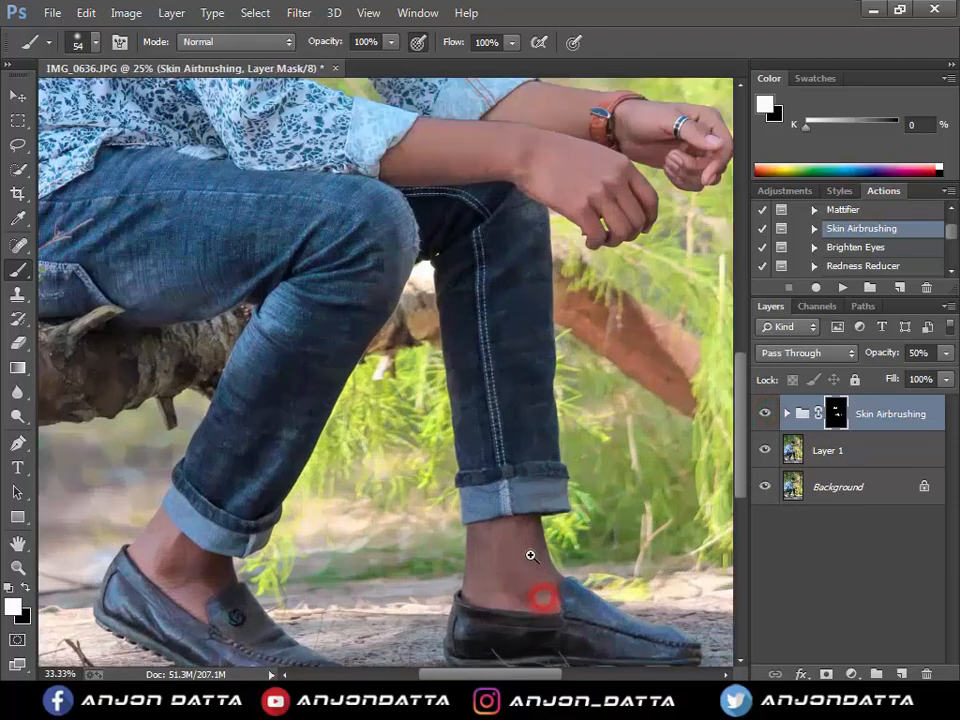
right_click(535, 561)
click(682, 480)
mouse_move(480, 540)
mouse_down()
mouse_move(484, 591)
mouse_move(543, 600)
mouse_up()
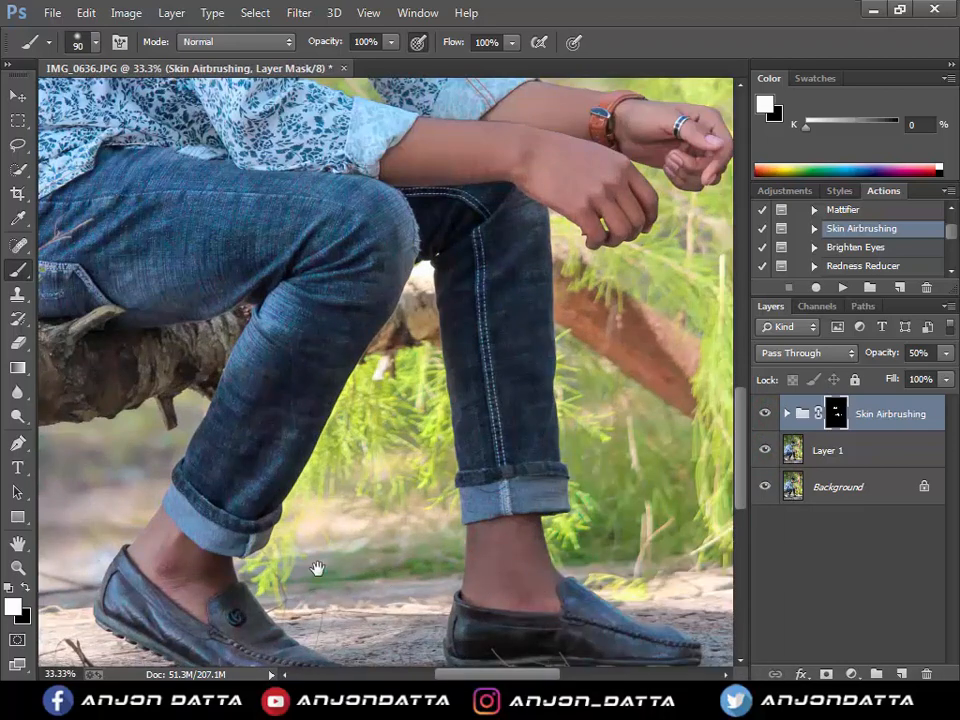
drag(317, 568, 493, 583)
click(396, 581)
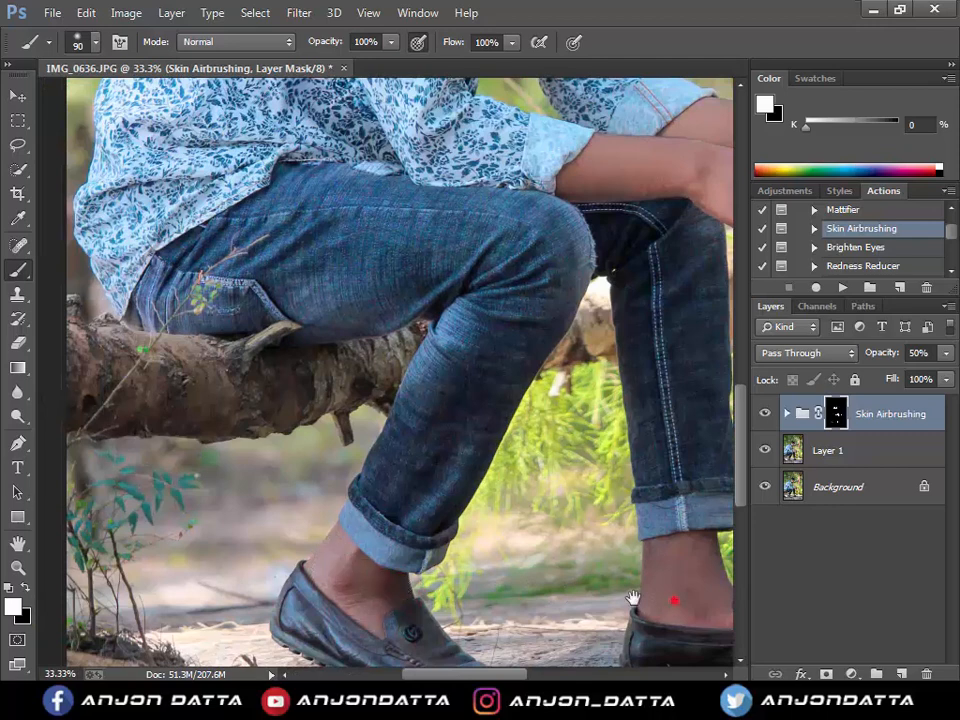
drag(632, 598, 538, 588)
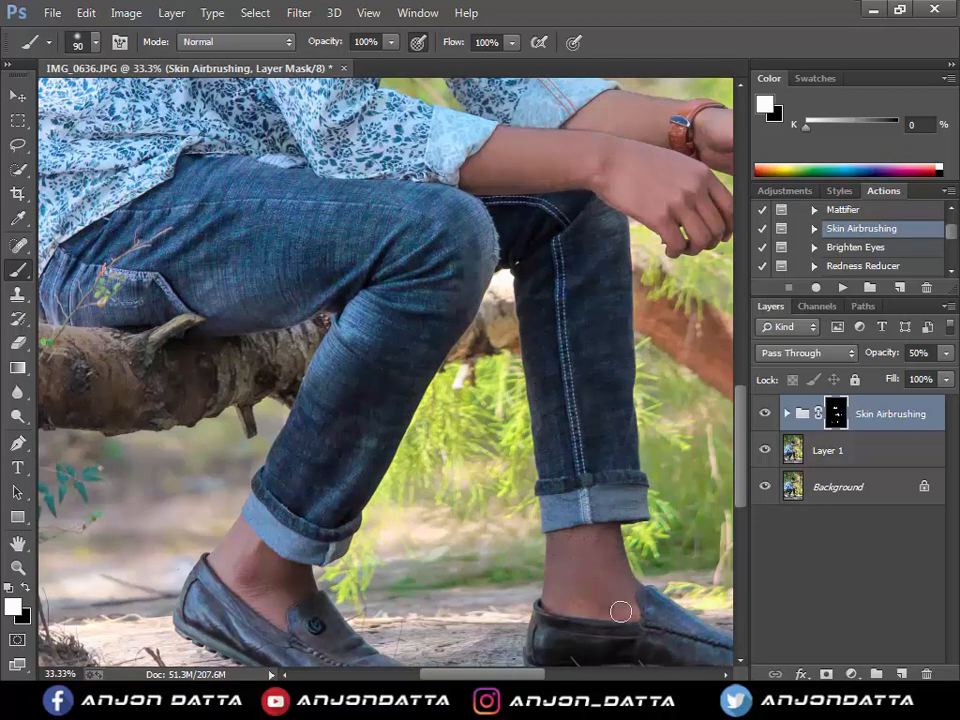
Compare the whole photo with and without the Skin Airbrushing group, including the ankles
alt+click(596, 554)
alt+click(596, 554)
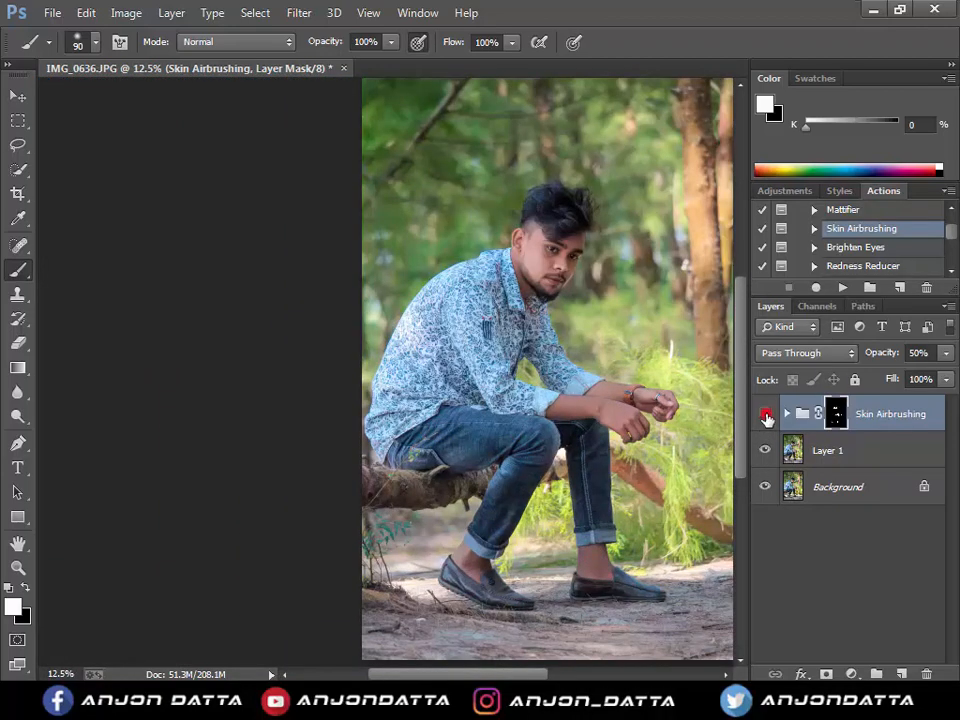
click(765, 415)
click(765, 415)
drag(594, 309, 536, 346)
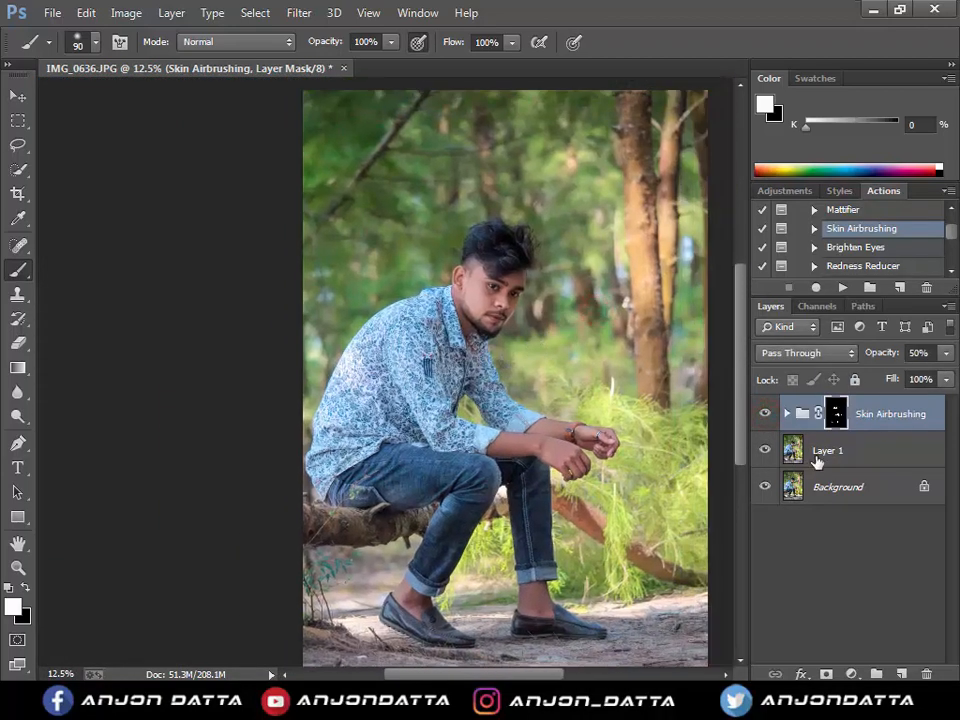
Add a new empty layer directly above Layer 1
click(825, 450)
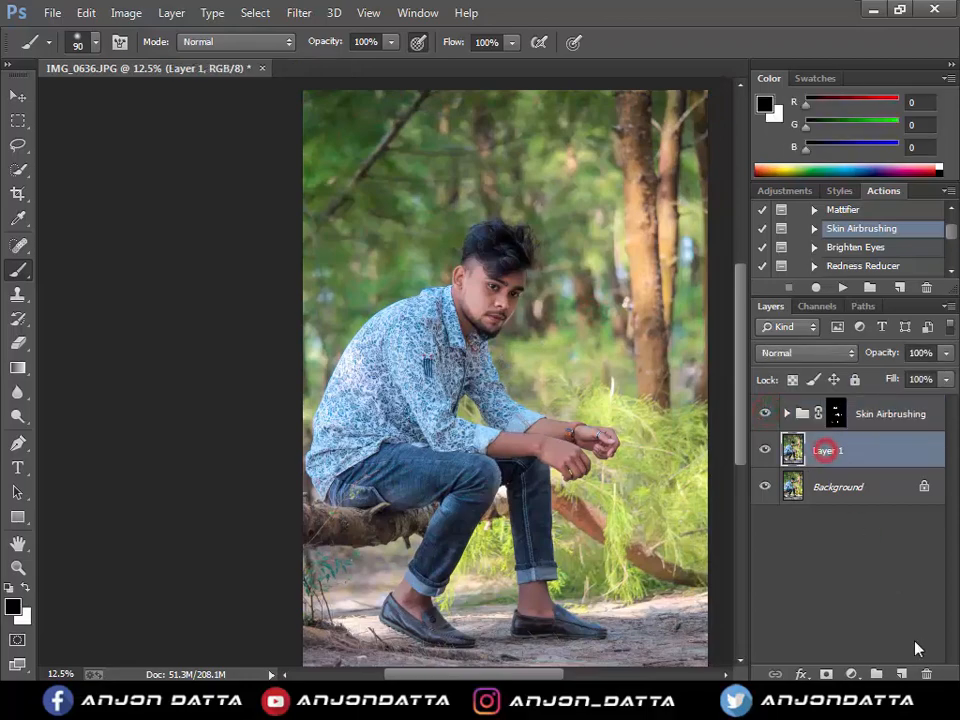
click(902, 674)
Hide the Skin Airbrushing group and remove the small cheek and temple blemishes on Layer 1 with the Spot Healing Brush
ctrl+click(495, 290)
ctrl+click(495, 292)
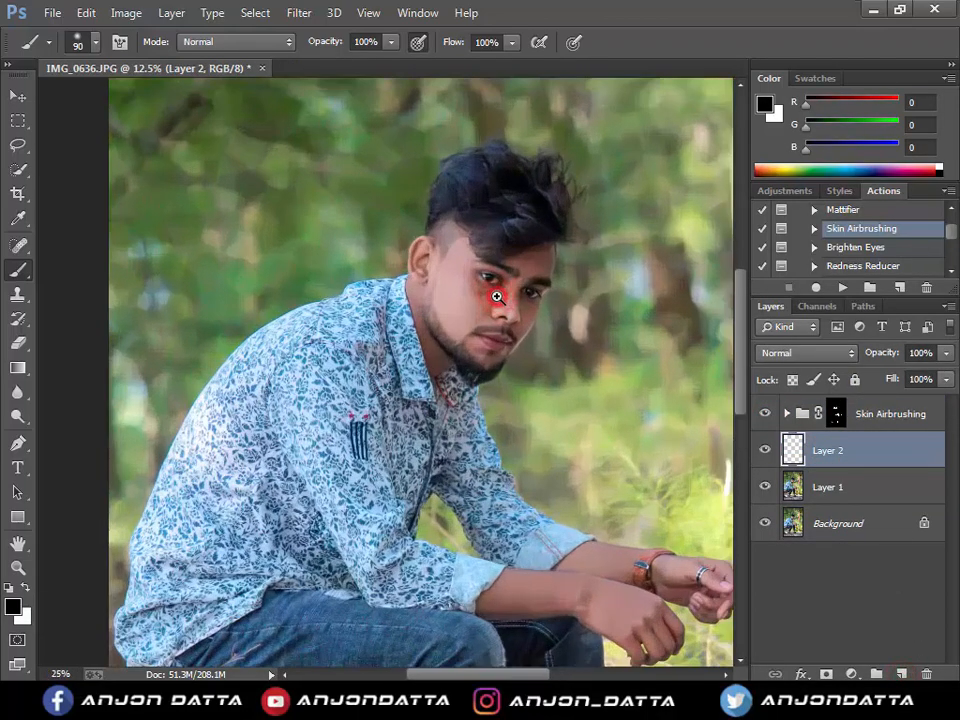
ctrl+click(496, 296)
ctrl+click(497, 296)
ctrl+click(497, 296)
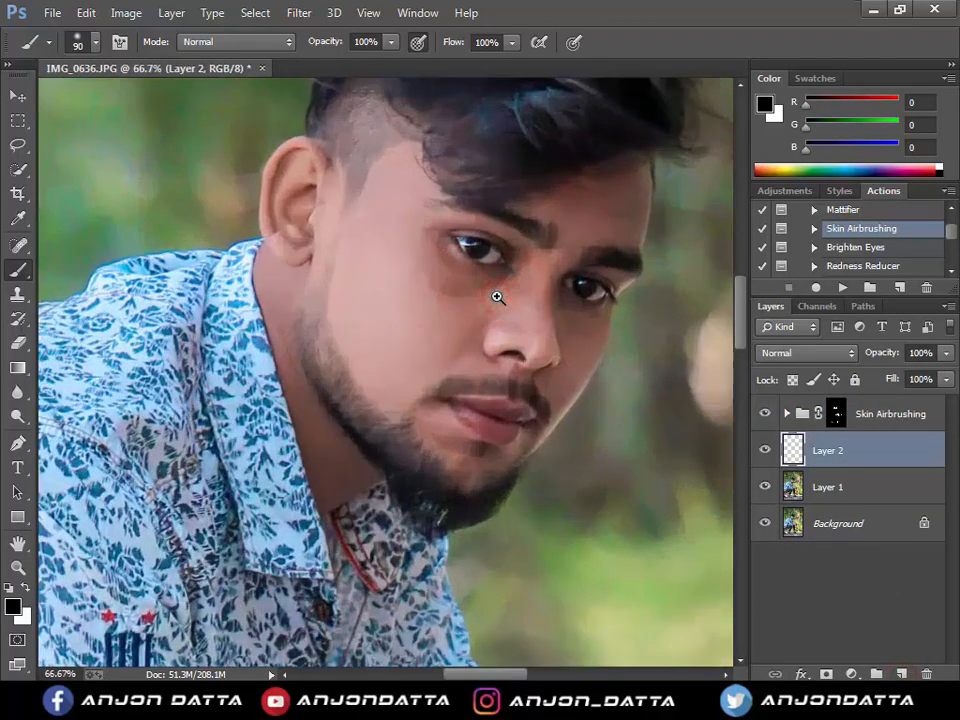
ctrl+click(497, 296)
click(801, 487)
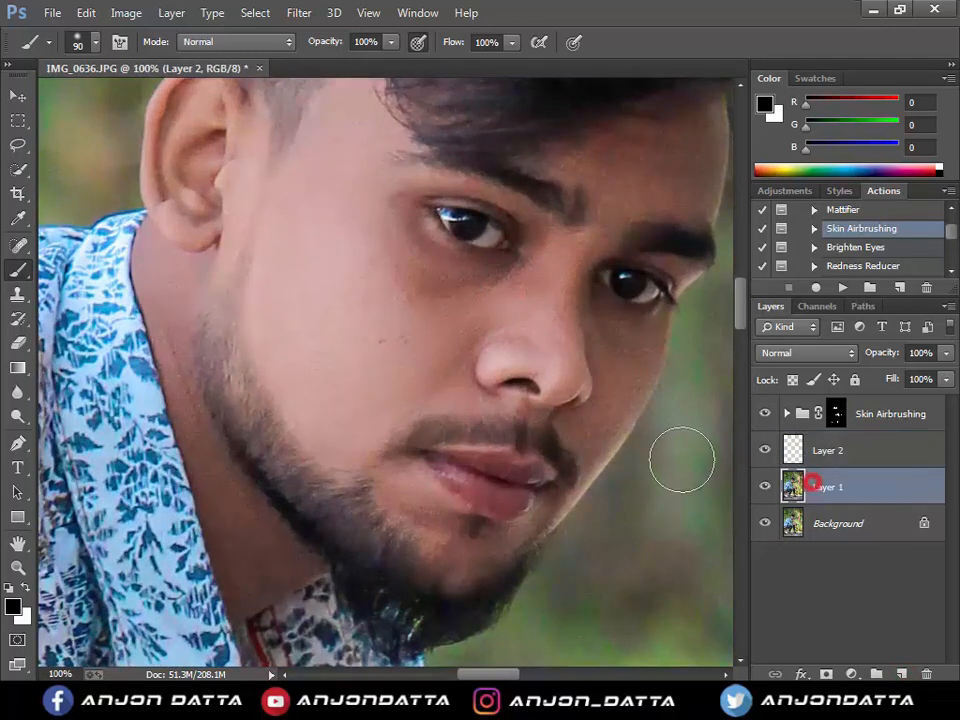
click(18, 244)
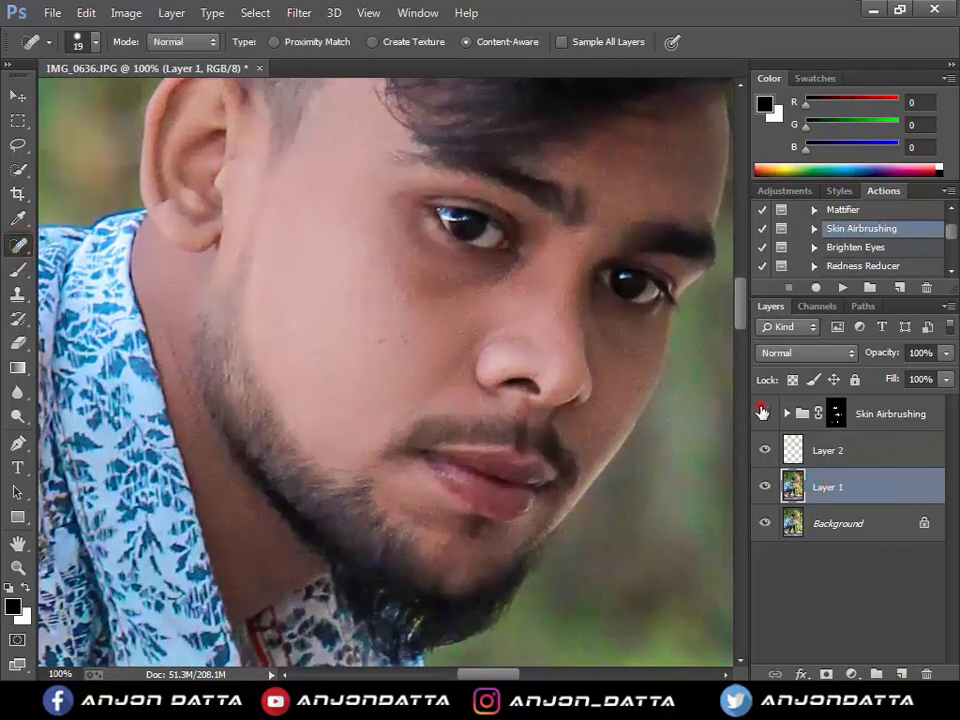
click(762, 412)
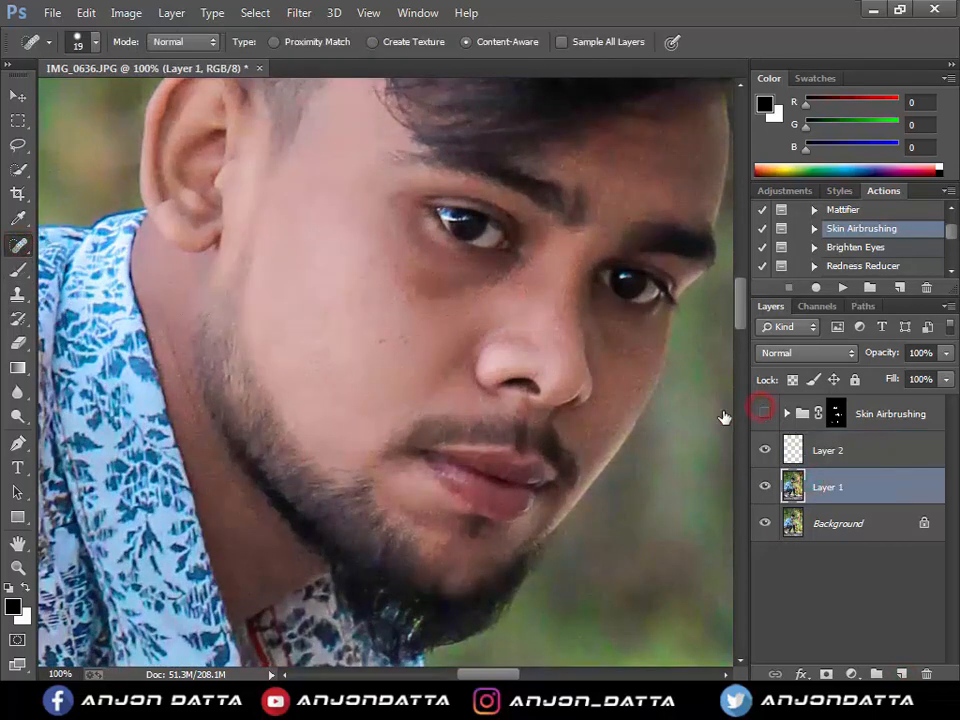
click(405, 339)
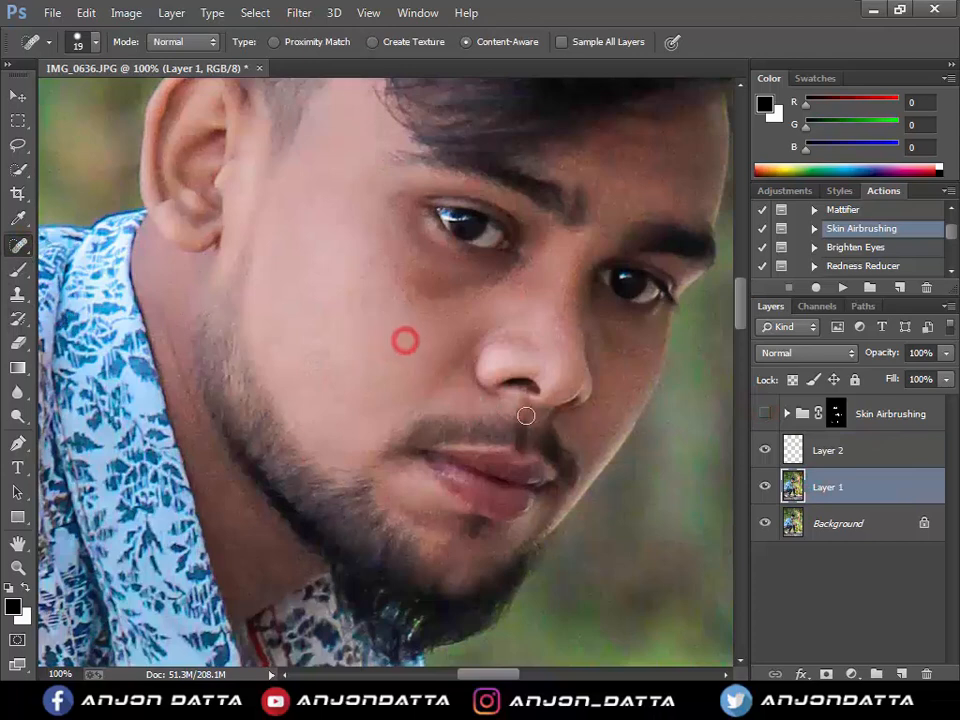
click(326, 371)
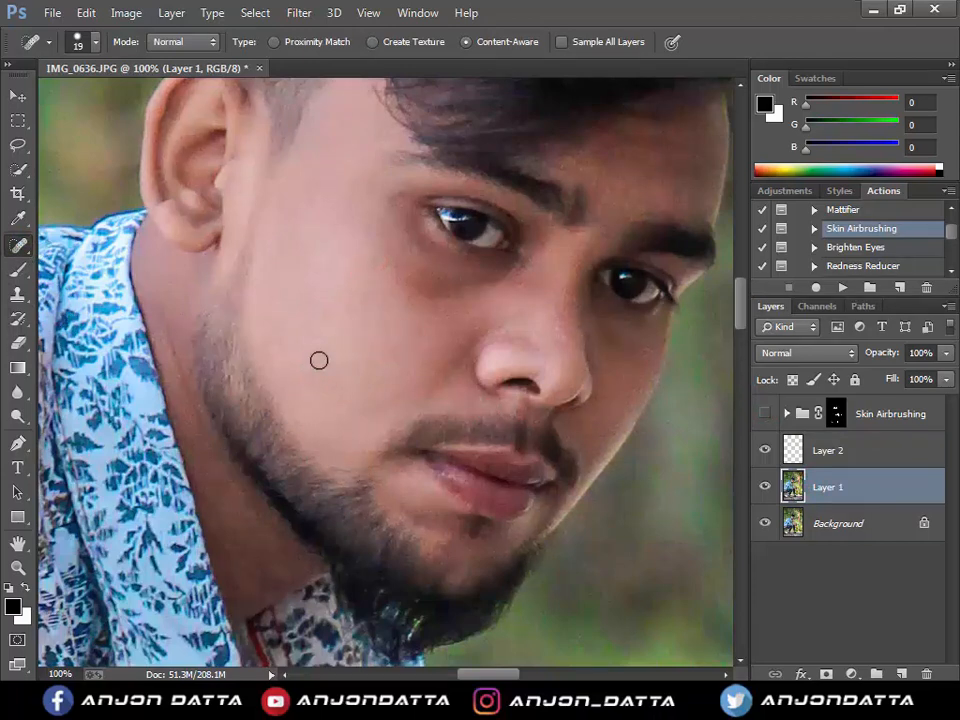
click(318, 360)
mouse_move(468, 493)
mouse_down()
mouse_move(531, 420)
mouse_move(553, 527)
mouse_move(326, 561)
mouse_move(472, 623)
mouse_up()
click(300, 266)
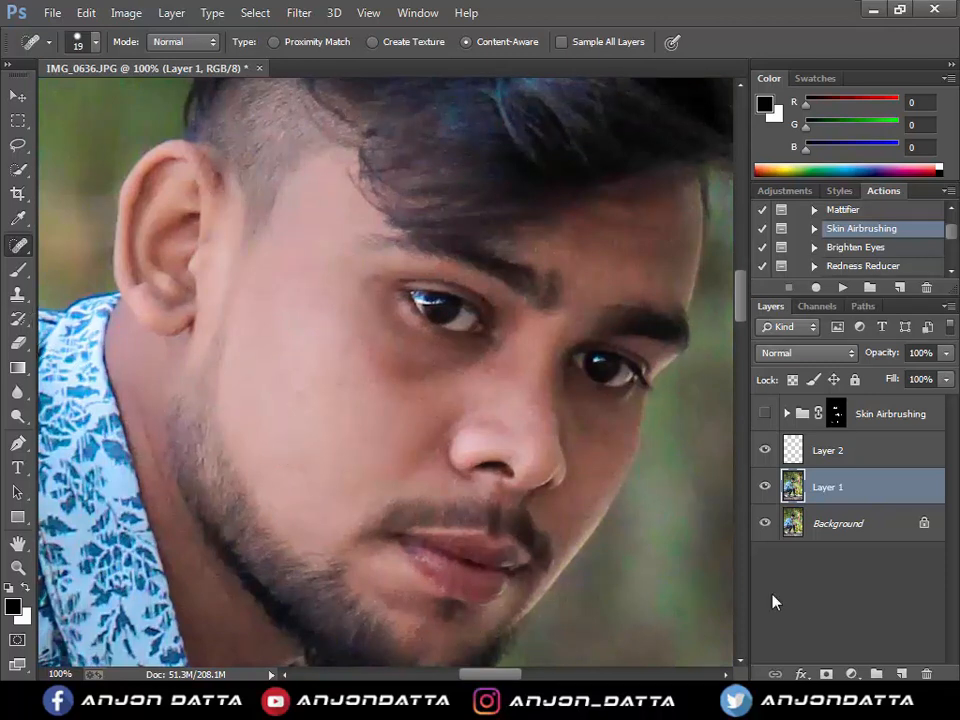
On Layer 2, set up a 64 px brush and sample the cheek's skin tone, lightening it to RGB 237, 196, 190
click(841, 455)
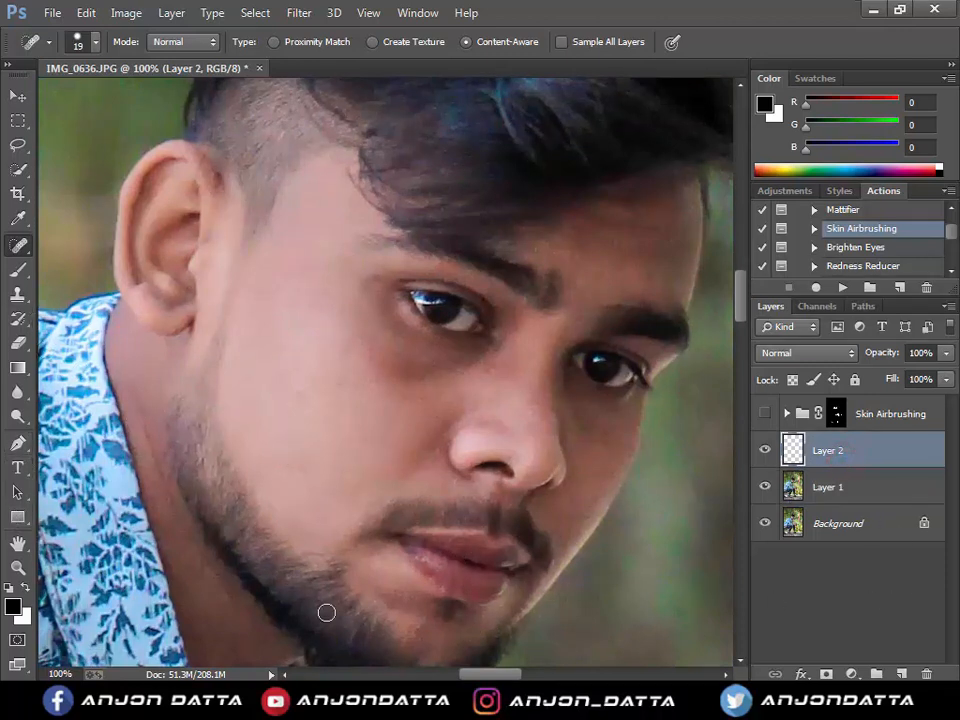
click(18, 270)
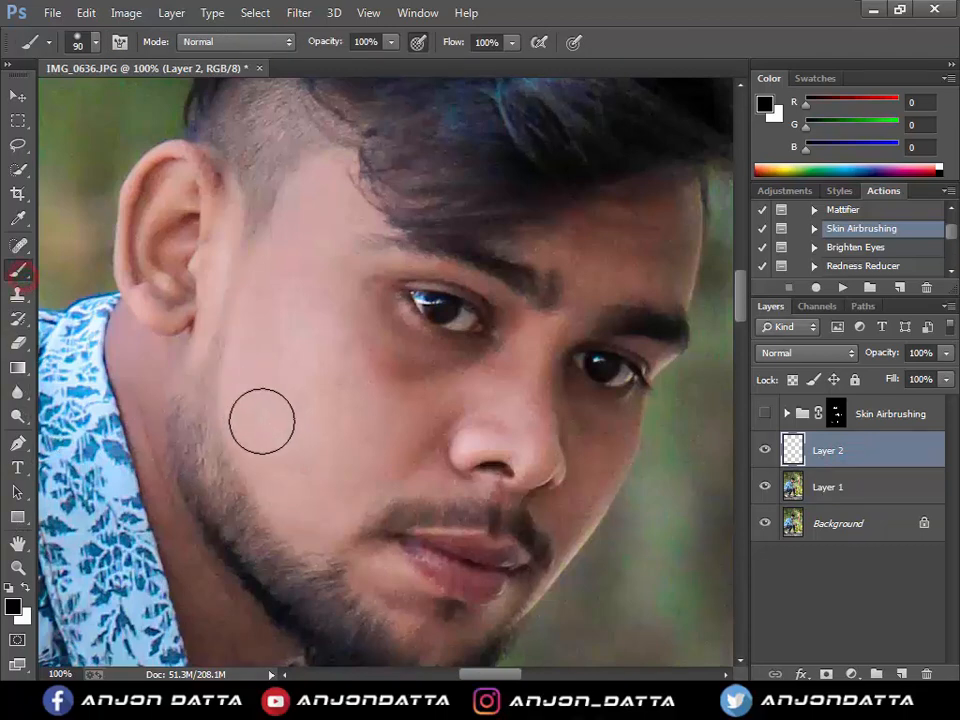
alt+click(305, 444)
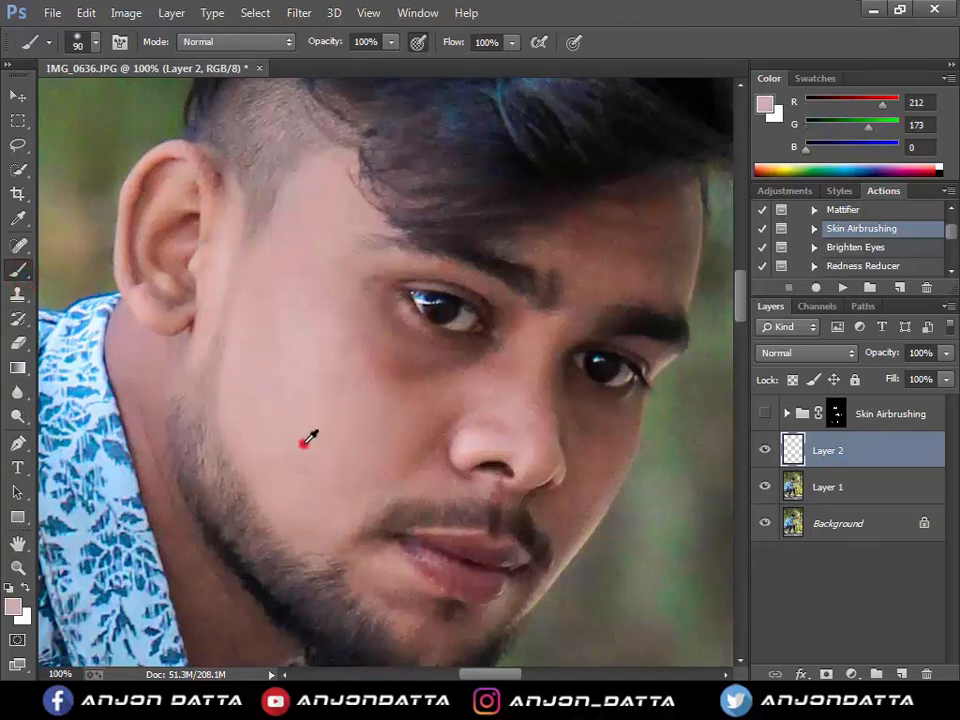
right_click(506, 403)
click(639, 450)
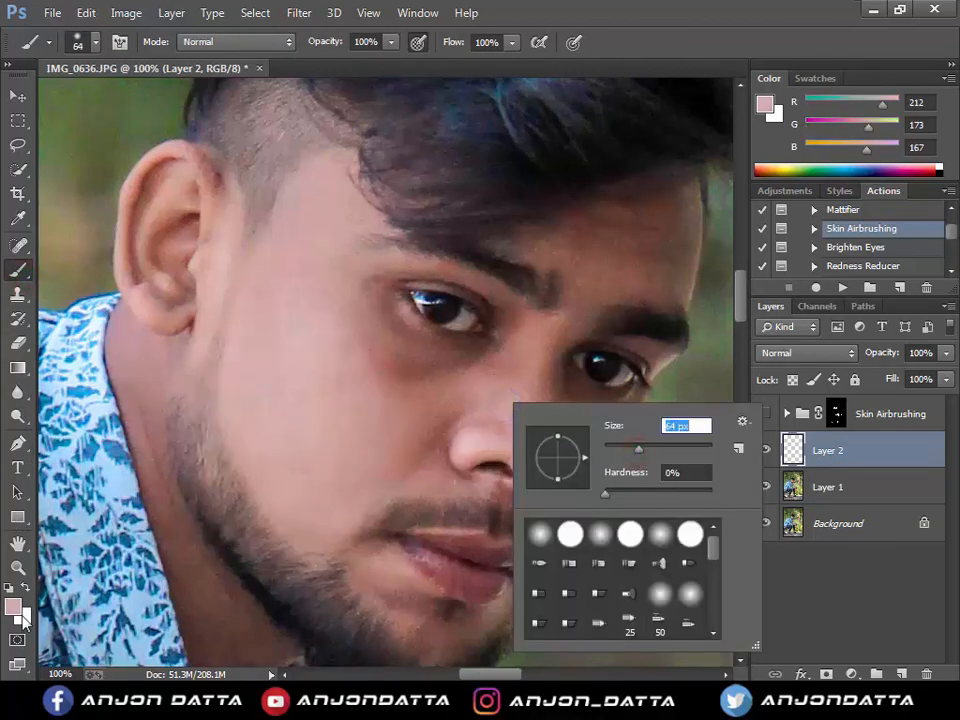
click(13, 605)
click(13, 605)
drag(287, 193, 285, 186)
key(Return)
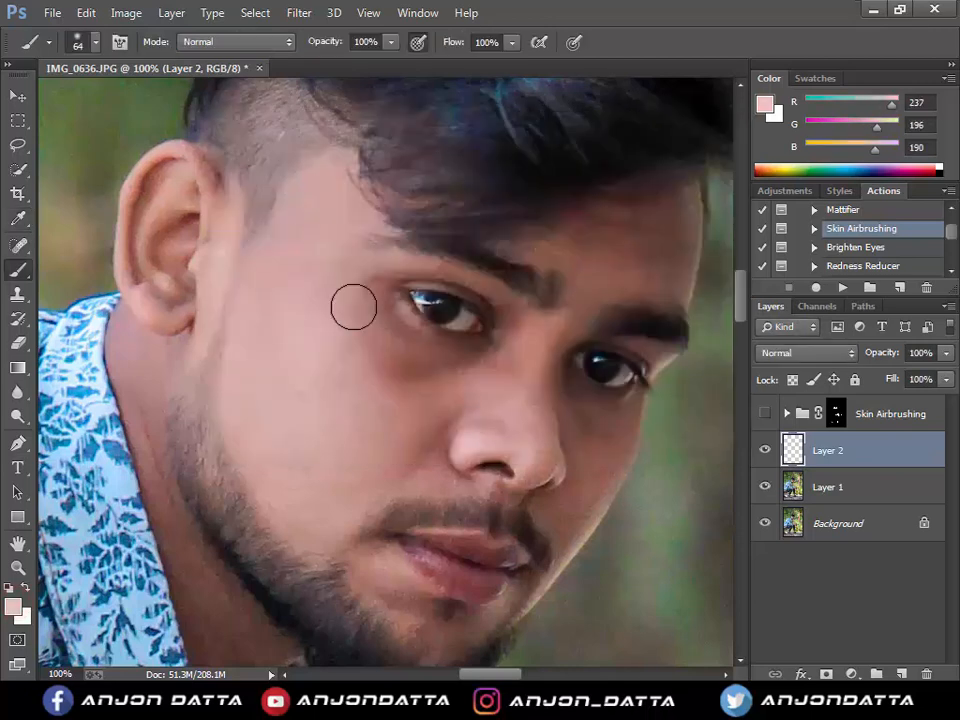
Paint the light skin tone under the man's nearer eye, over the cheek and along the nose
mouse_move(371, 371)
mouse_down()
mouse_move(403, 386)
mouse_move(469, 369)
mouse_move(472, 382)
mouse_up()
mouse_move(437, 430)
mouse_down()
mouse_move(418, 461)
mouse_move(378, 402)
mouse_move(347, 378)
mouse_move(362, 304)
mouse_move(443, 395)
mouse_move(354, 401)
mouse_up()
mouse_move(486, 414)
mouse_down()
mouse_move(508, 386)
mouse_move(531, 401)
mouse_move(536, 446)
mouse_up()
Set Layer 2's blend mode to Soft Light and its opacity to 37%
click(853, 354)
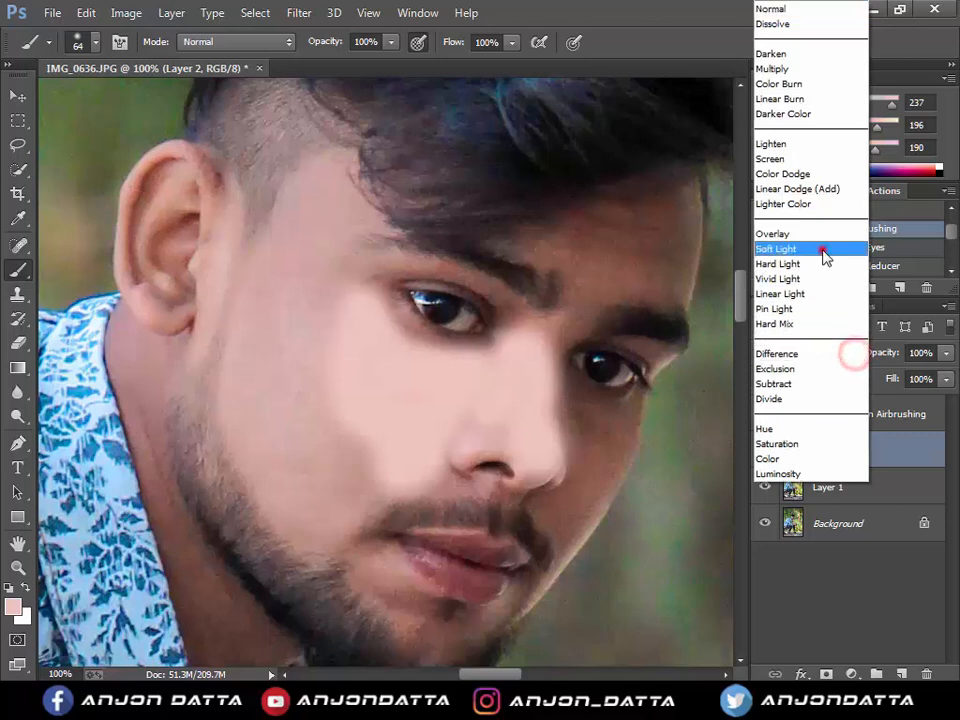
click(820, 250)
click(943, 353)
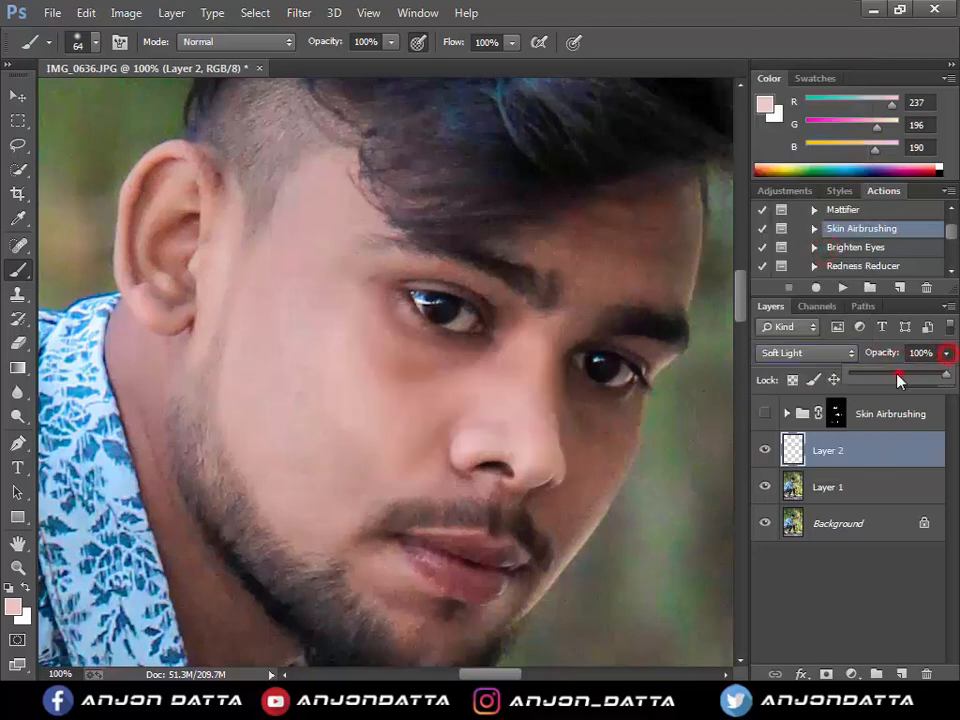
drag(945, 373, 902, 371)
click(518, 344)
Reduce the brush size to 34 px and paint the light skin tone over the forehead and the farther cheek
drag(481, 377, 418, 414)
right_click(546, 343)
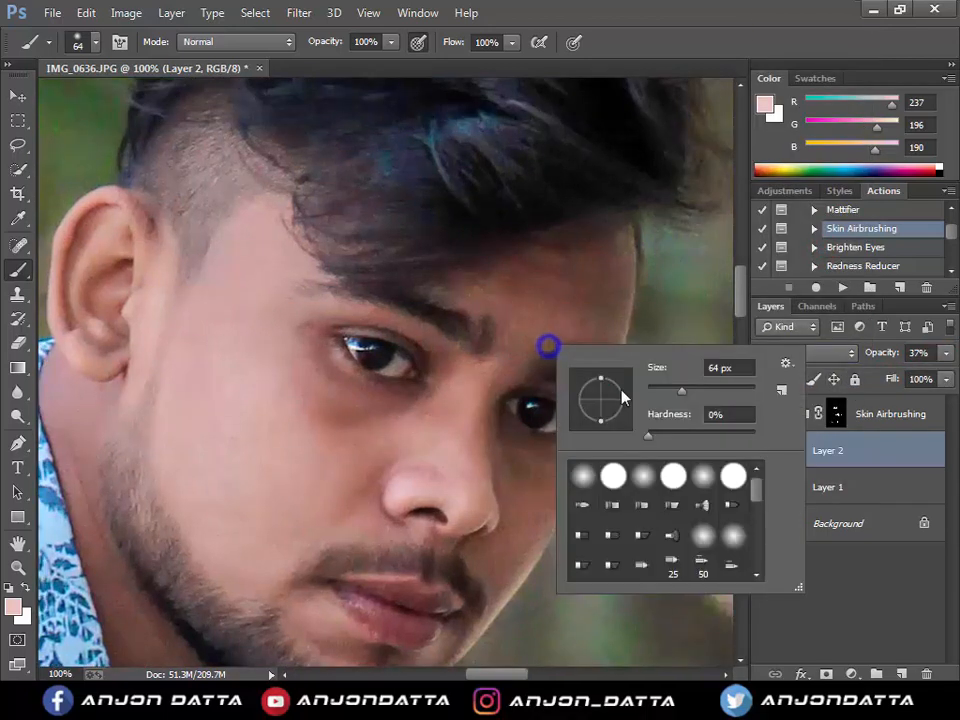
drag(683, 395, 668, 395)
click(513, 279)
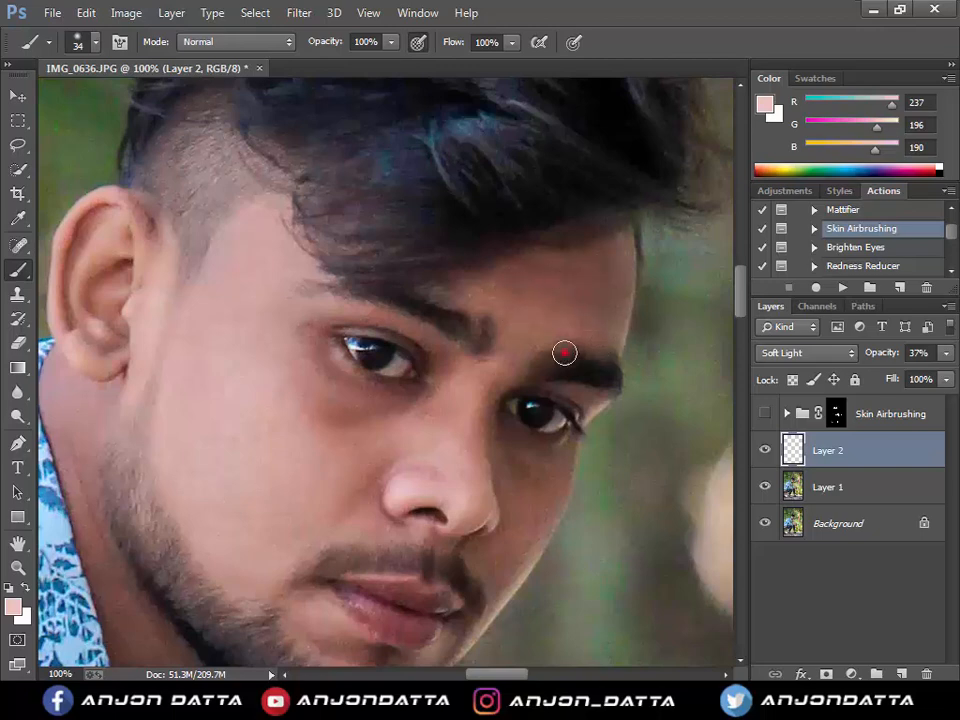
scroll(564, 352, down, 3)
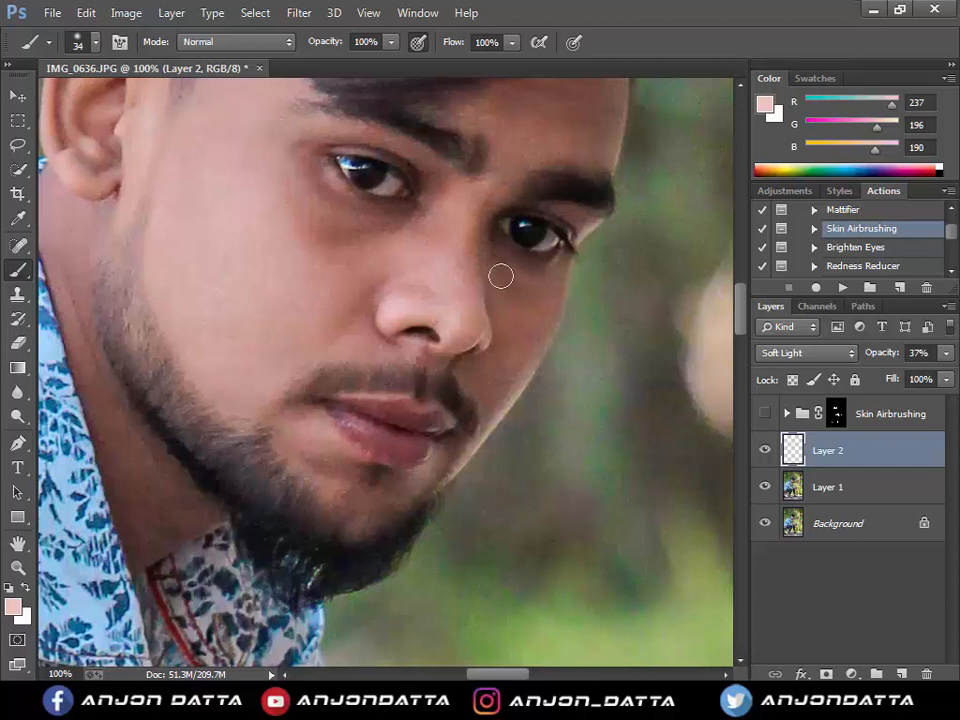
click(510, 338)
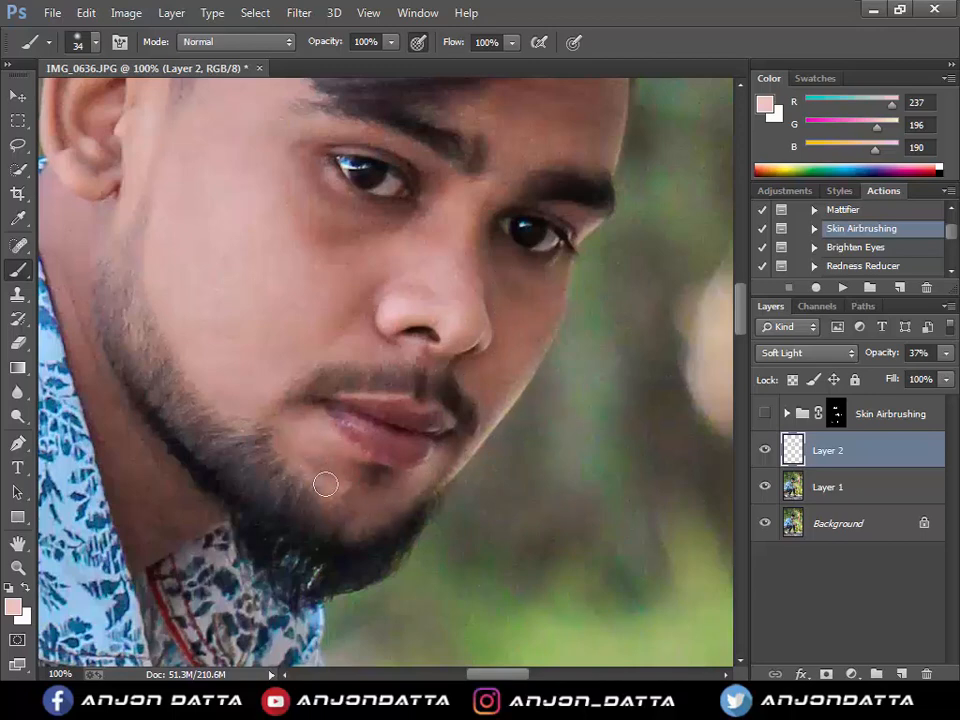
Paint the light skin tone over the man's neck, from below the ear down along the collar
drag(229, 454, 446, 490)
mouse_move(264, 219)
mouse_down()
mouse_move(259, 257)
mouse_move(355, 593)
mouse_move(377, 566)
mouse_move(432, 553)
mouse_move(381, 577)
mouse_move(414, 533)
mouse_move(351, 468)
mouse_move(384, 554)
mouse_up()
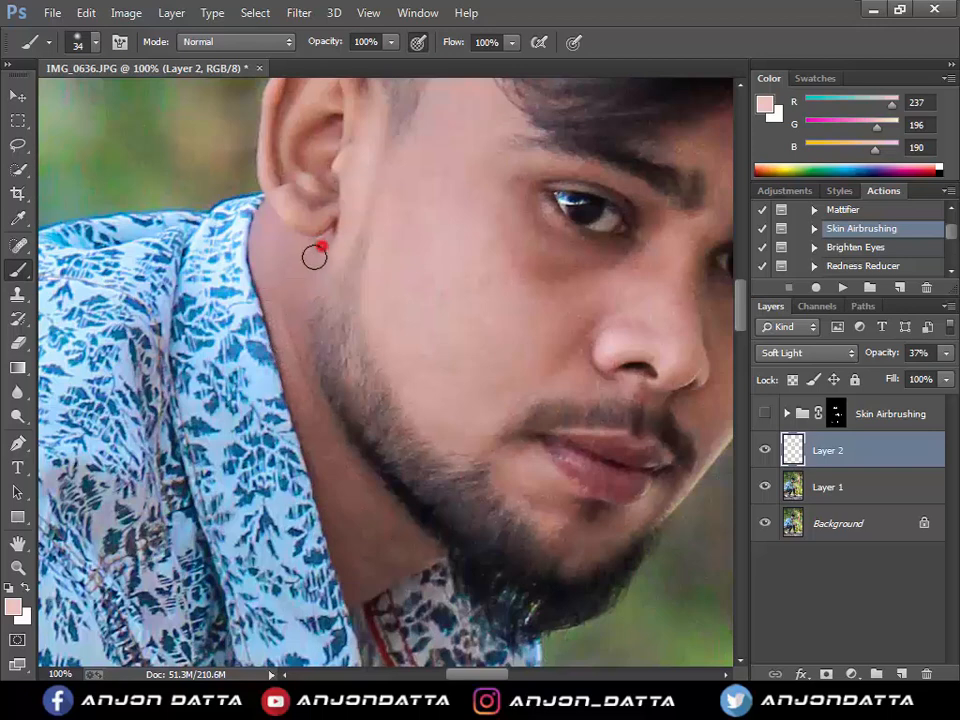
mouse_move(314, 257)
mouse_down()
mouse_move(290, 321)
mouse_move(293, 263)
mouse_move(272, 236)
mouse_up()
scroll(375, 422, down, 1)
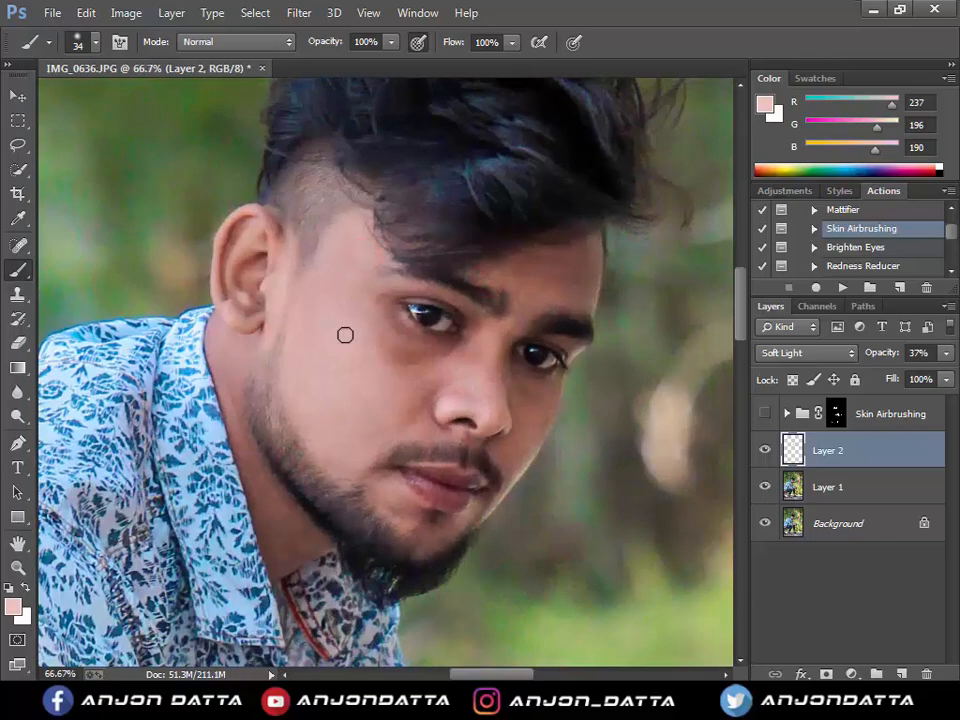
drag(452, 549, 482, 371)
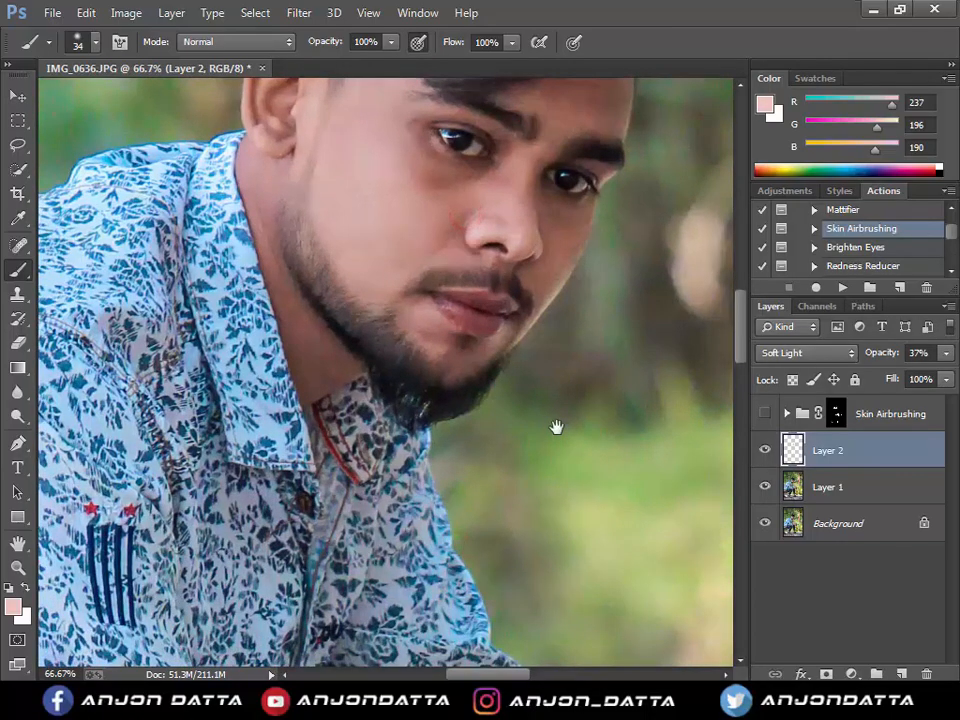
Enlarge the brush to 61 px and paint the light skin tone over the man's nearer forearm, hand and fingers
drag(557, 606, 571, 126)
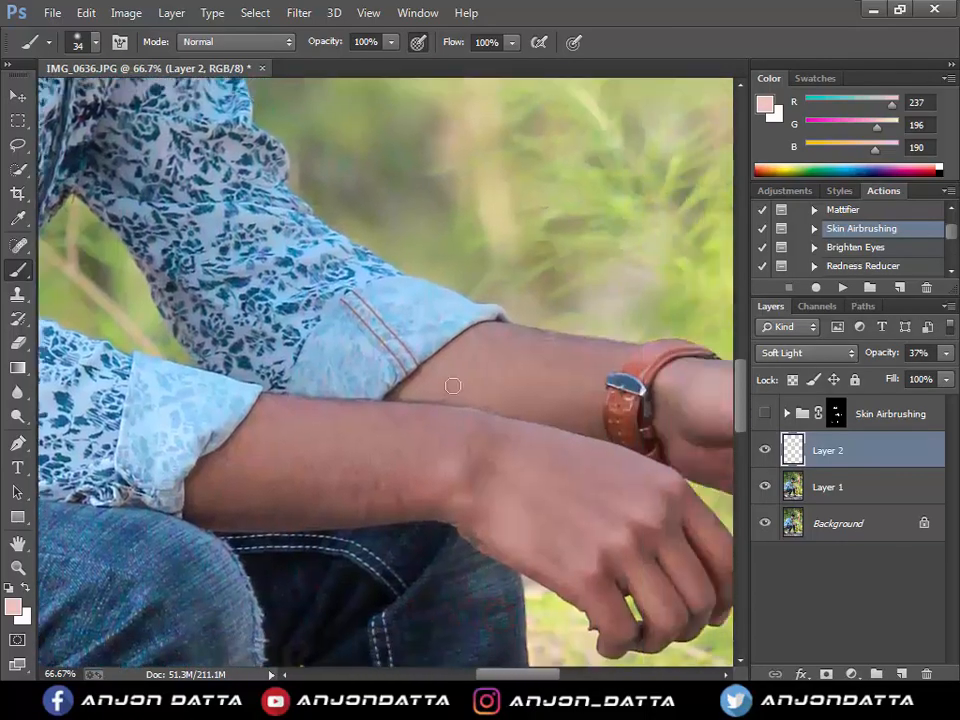
right_click(507, 531)
drag(632, 476, 640, 474)
click(324, 433)
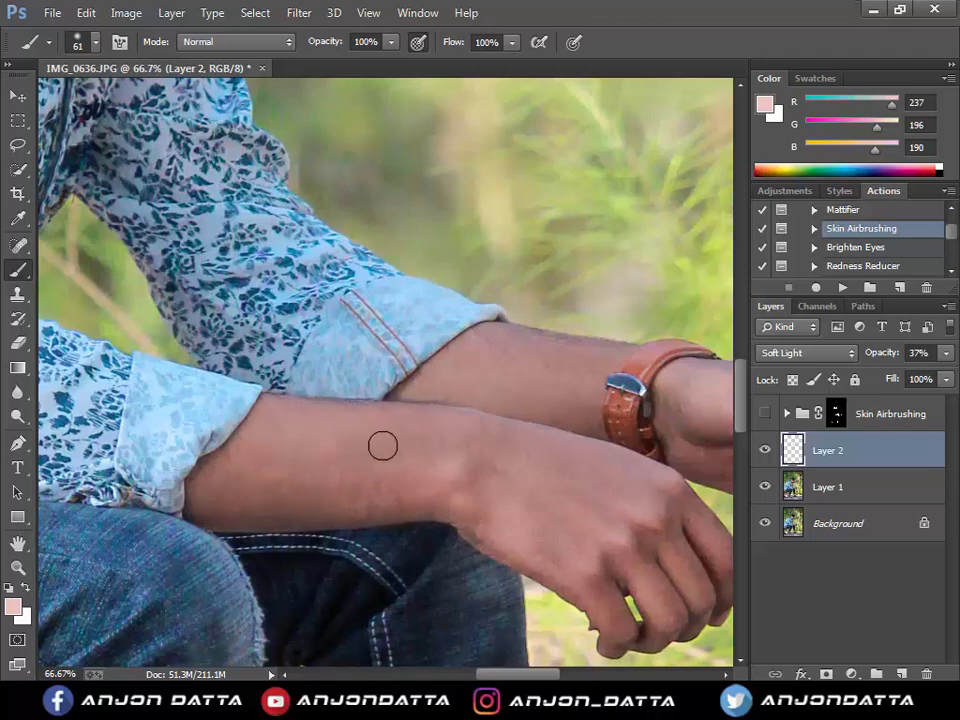
drag(594, 484, 407, 400)
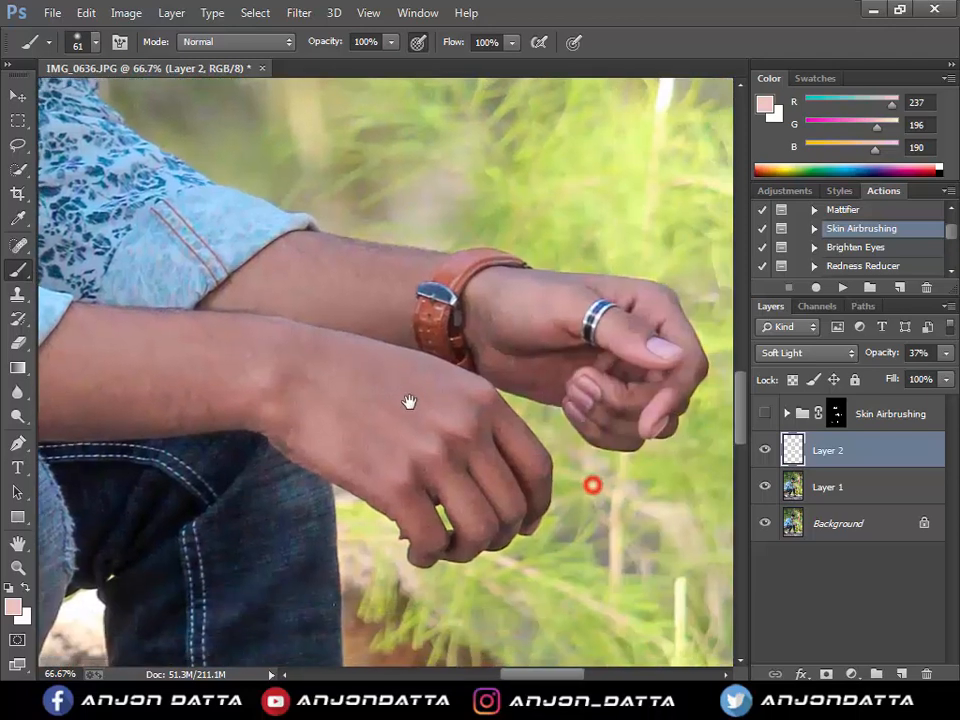
click(319, 336)
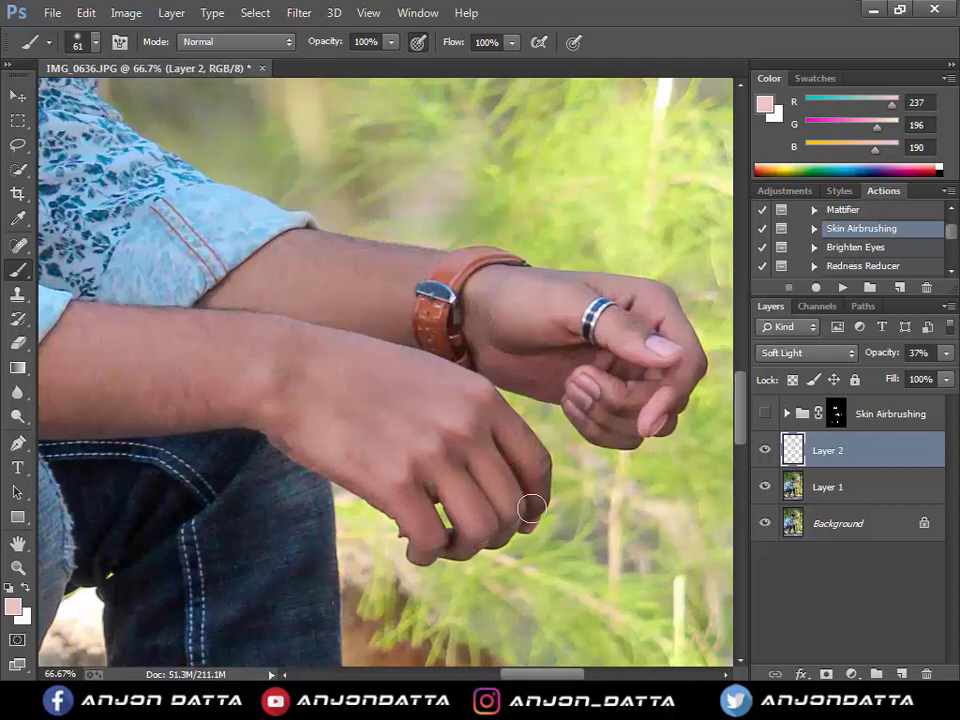
mouse_move(532, 509)
mouse_down()
mouse_move(532, 472)
mouse_move(497, 416)
mouse_up()
Paint the light skin tone over the farther forearm and the hand with the watch and ring
drag(544, 377, 515, 529)
mouse_move(263, 404)
mouse_down()
mouse_move(279, 394)
mouse_move(199, 446)
mouse_move(330, 467)
mouse_move(358, 456)
mouse_move(401, 413)
mouse_move(279, 396)
mouse_move(347, 431)
mouse_up()
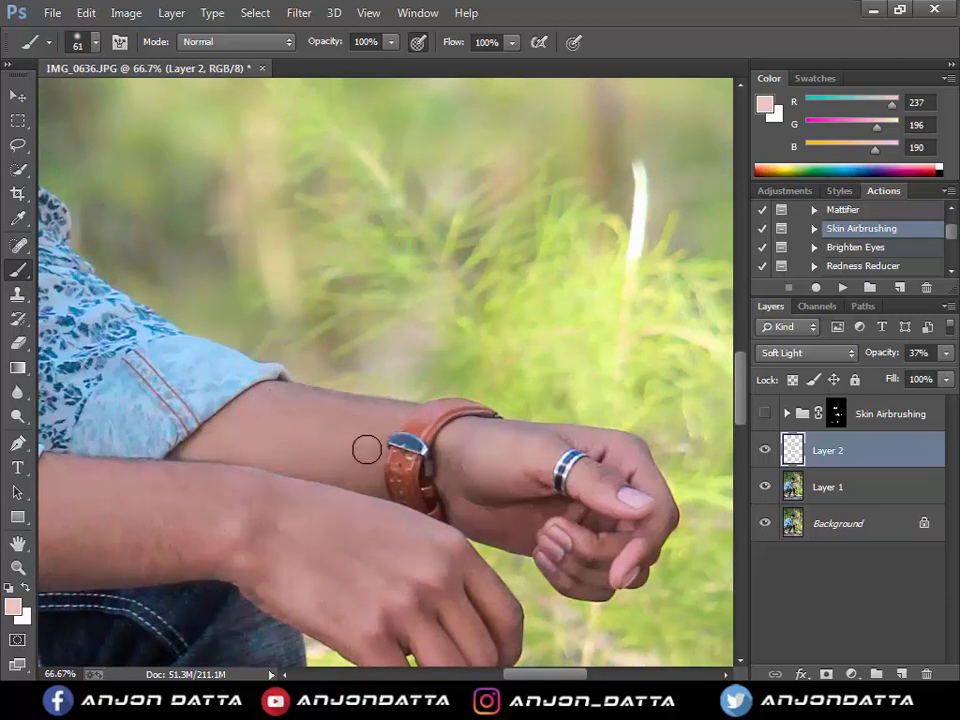
mouse_move(469, 431)
mouse_down()
mouse_move(531, 434)
mouse_move(513, 449)
mouse_move(503, 488)
mouse_move(530, 499)
mouse_move(483, 511)
mouse_move(477, 525)
mouse_move(504, 532)
mouse_move(559, 513)
mouse_move(603, 526)
mouse_move(583, 590)
mouse_up()
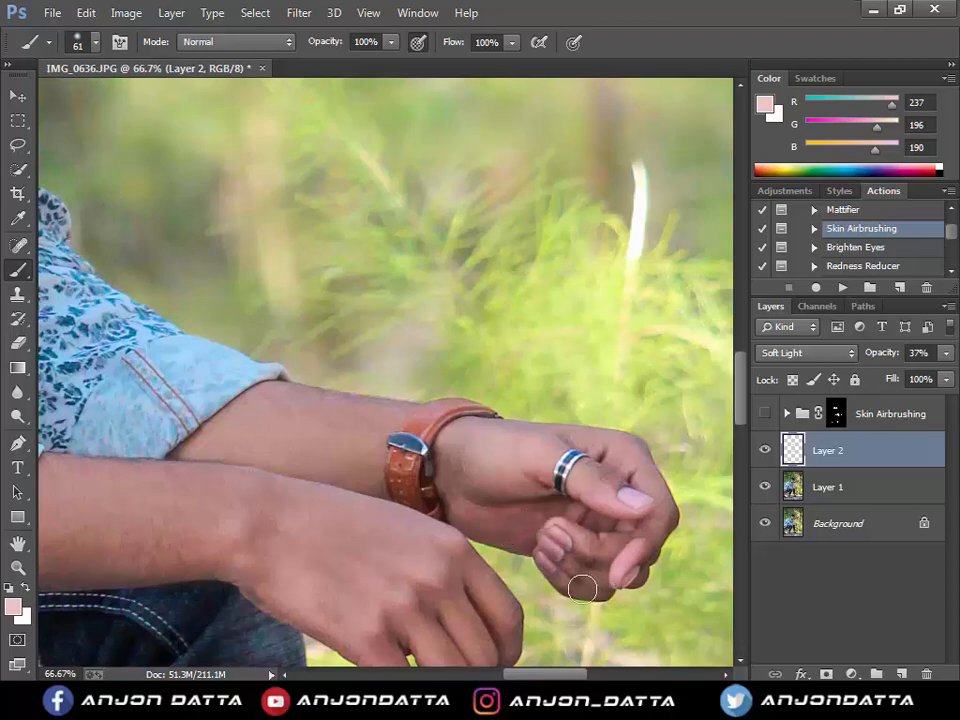
mouse_move(658, 549)
mouse_down()
mouse_move(665, 499)
mouse_move(628, 447)
mouse_up()
Paint the light skin tone over the farther leg's bare ankle, between the jeans cuff and the shoe
key(space)
drag(416, 555, 480, 250)
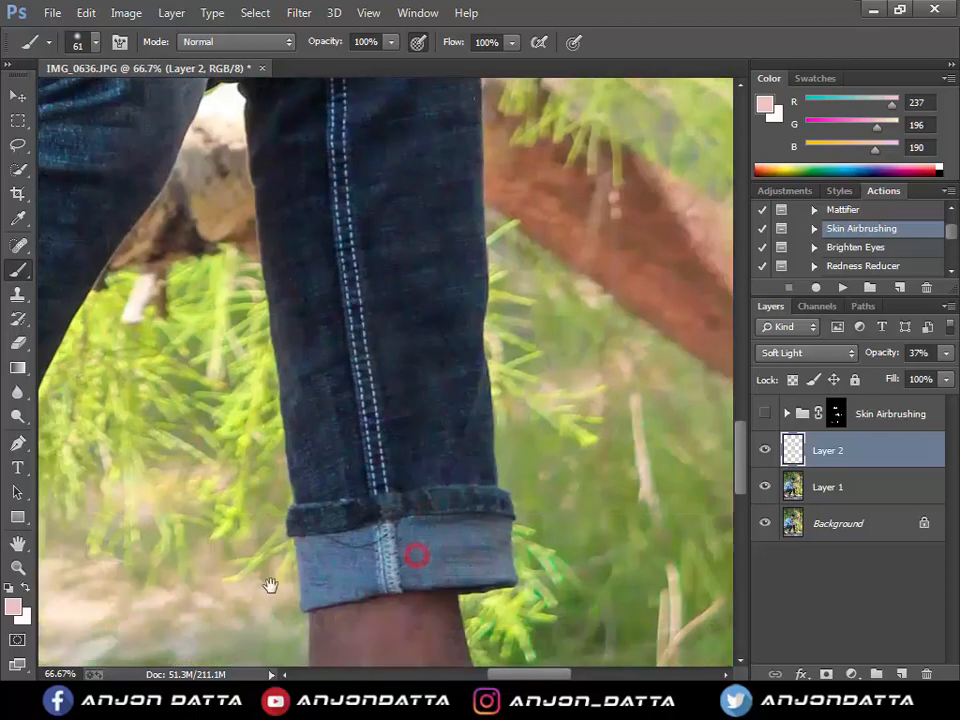
drag(271, 587, 281, 324)
mouse_move(356, 276)
mouse_down()
mouse_move(347, 399)
mouse_move(358, 411)
mouse_move(489, 431)
mouse_move(508, 392)
mouse_move(467, 328)
mouse_move(472, 265)
mouse_move(508, 360)
mouse_move(463, 399)
mouse_move(370, 397)
mouse_up()
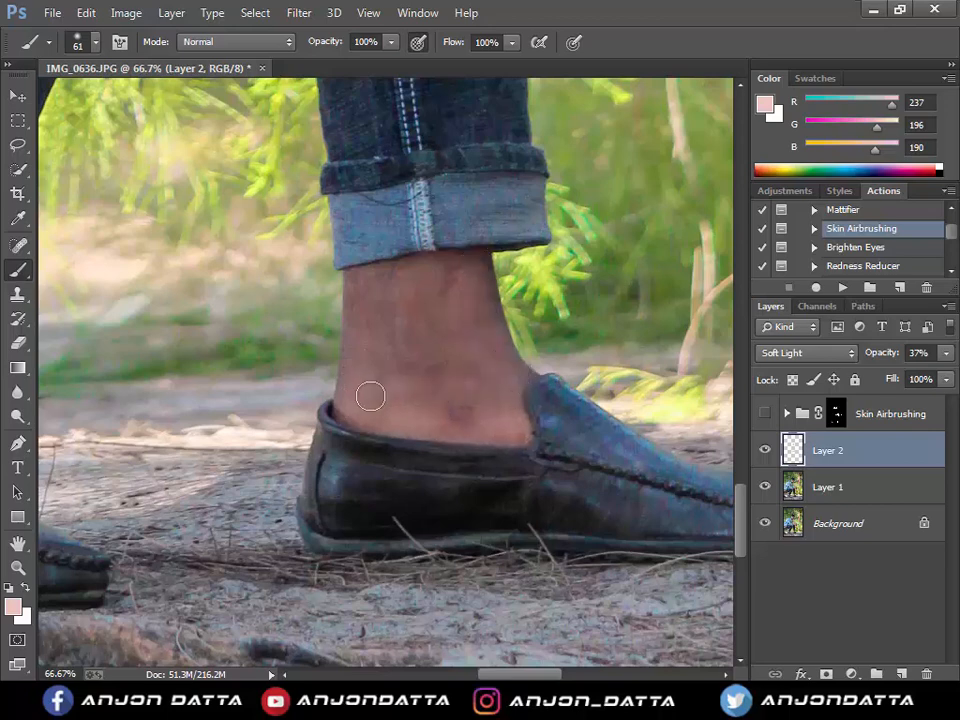
drag(476, 414, 445, 268)
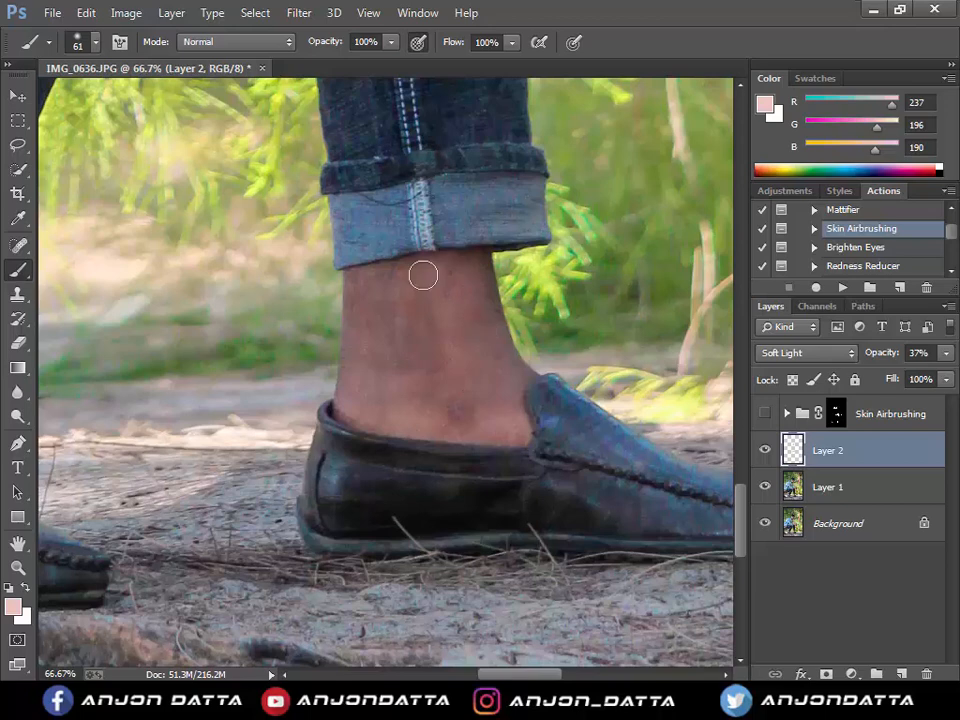
mouse_move(364, 337)
mouse_down()
mouse_move(414, 309)
mouse_move(437, 373)
mouse_move(384, 301)
mouse_up()
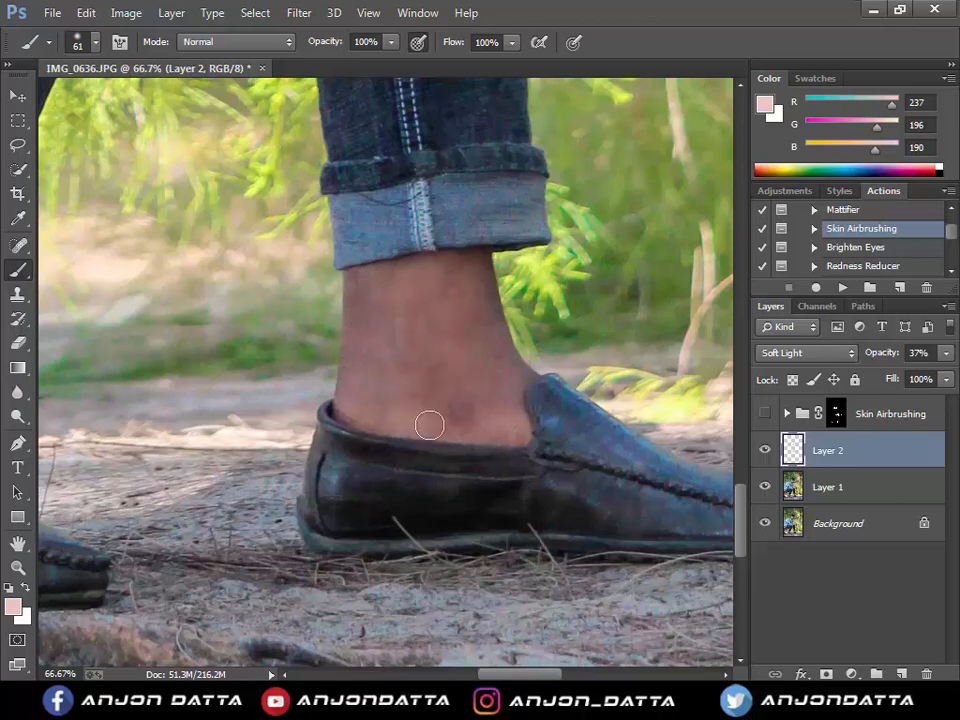
Paint the light skin tone over the nearer leg's bare ankle, from the jeans cuff down to the shoe opening
key(space)
drag(242, 441, 744, 510)
mouse_move(424, 432)
mouse_down()
mouse_move(451, 425)
mouse_move(471, 446)
mouse_move(405, 476)
mouse_move(418, 519)
mouse_move(369, 491)
mouse_move(335, 425)
mouse_move(321, 364)
mouse_move(352, 346)
mouse_move(434, 416)
mouse_up()
drag(373, 401, 357, 456)
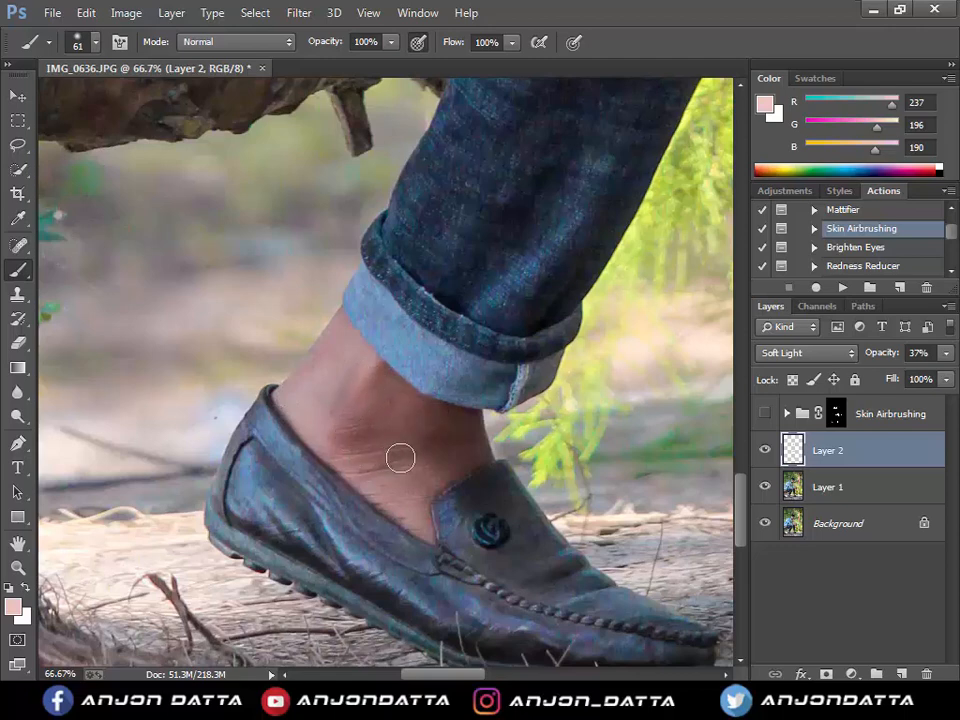
Lasso the area around both feet on Layer 2, copy it to a new layer and set that layer's opacity to 48%
alt+click(545, 461)
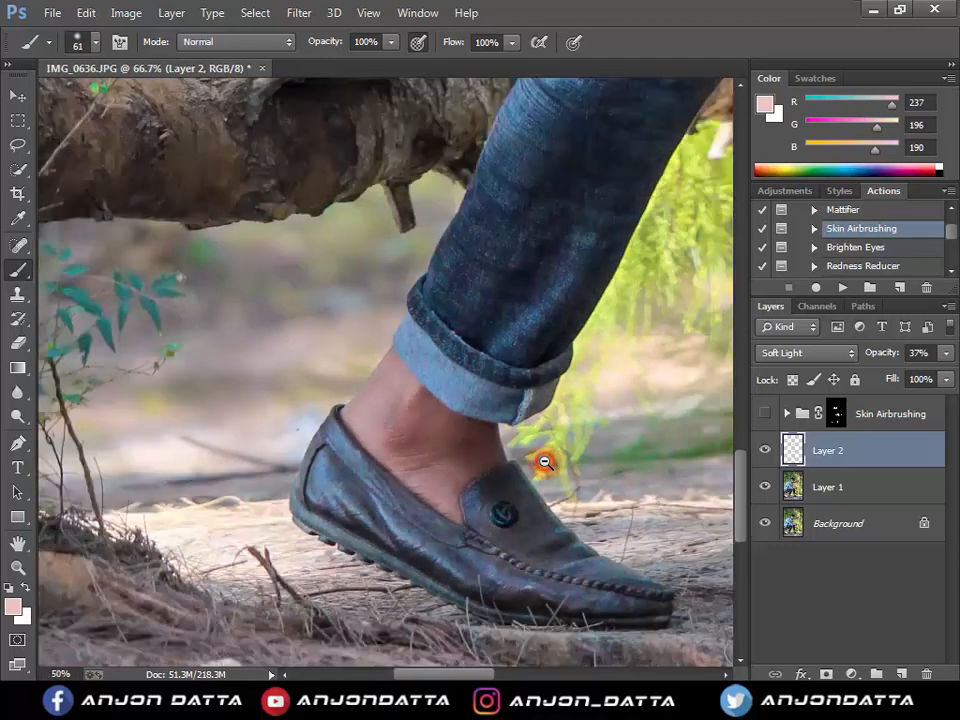
alt+click(545, 461)
alt+click(570, 456)
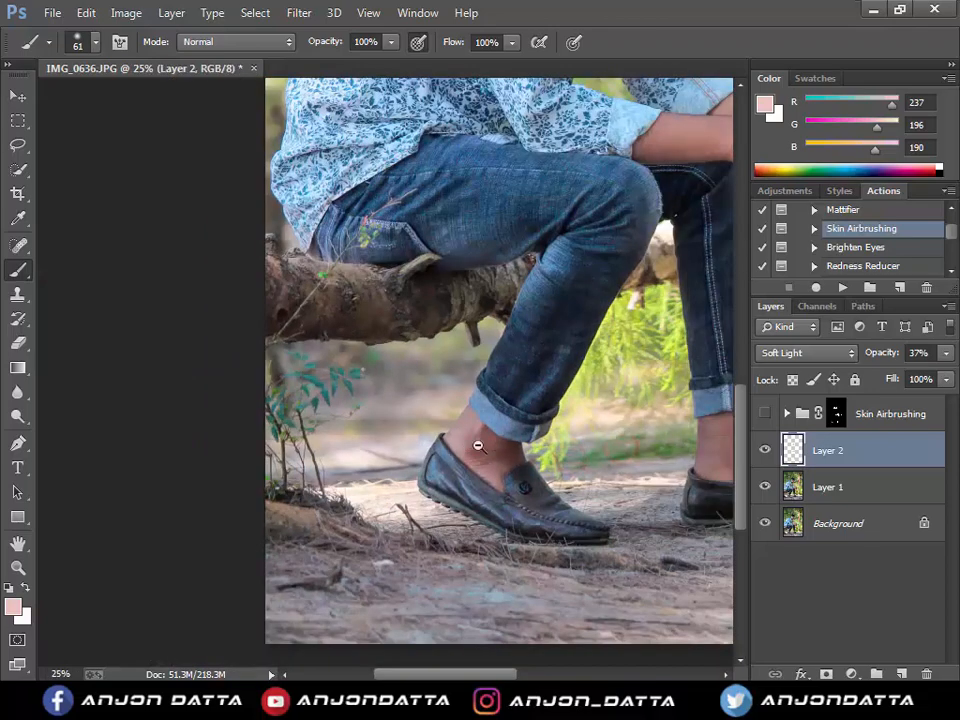
alt+click(619, 454)
drag(589, 456, 446, 490)
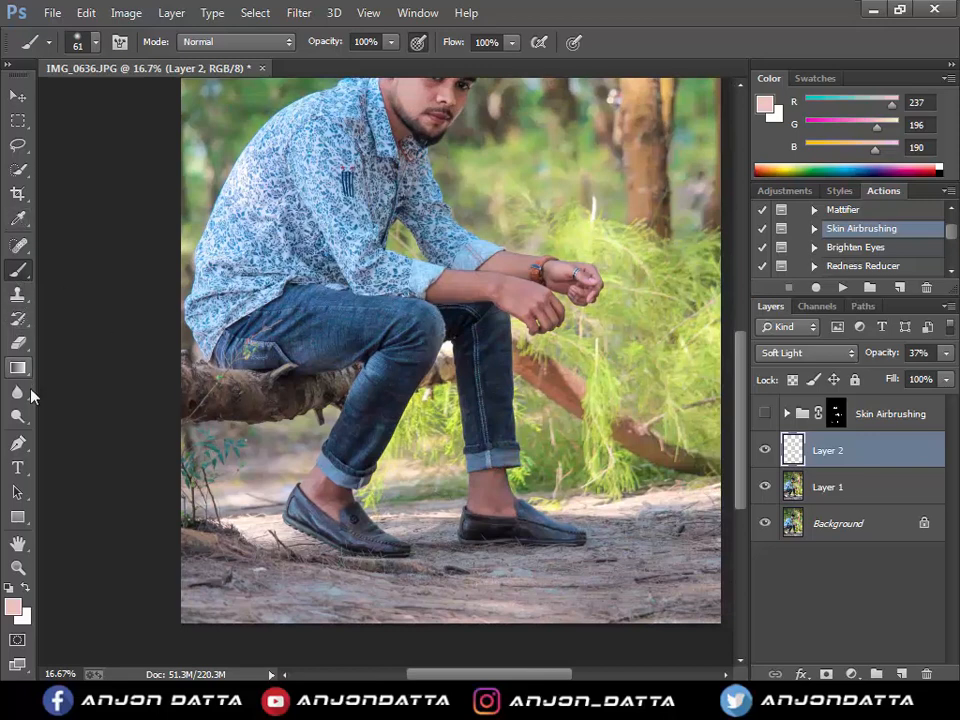
click(17, 145)
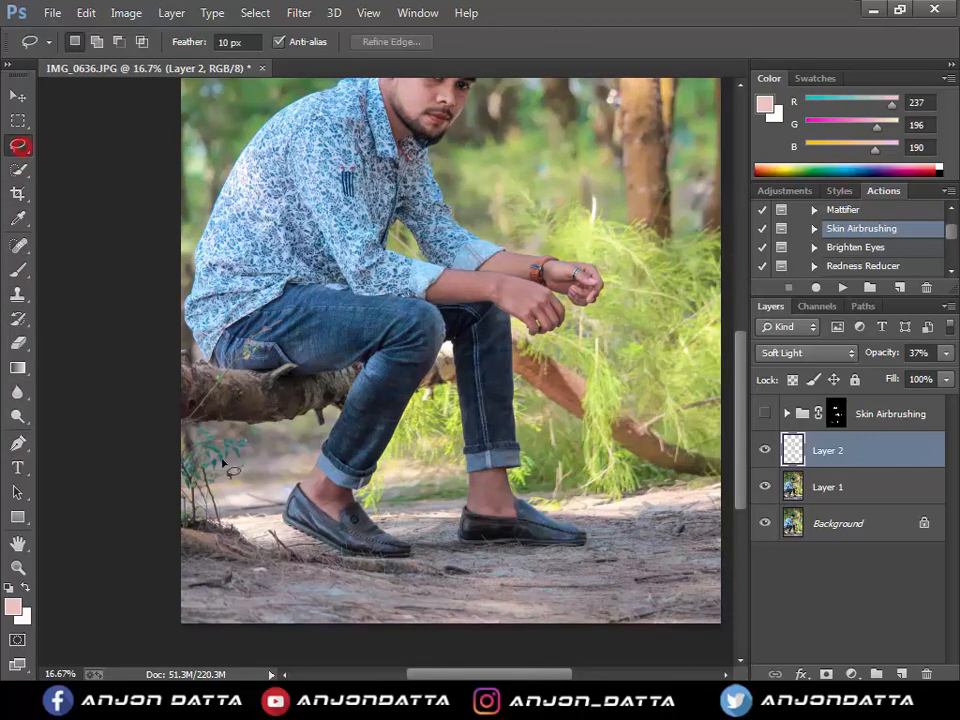
mouse_move(248, 447)
mouse_down()
mouse_move(398, 451)
mouse_move(579, 480)
mouse_move(398, 618)
mouse_up()
drag(324, 461, 328, 456)
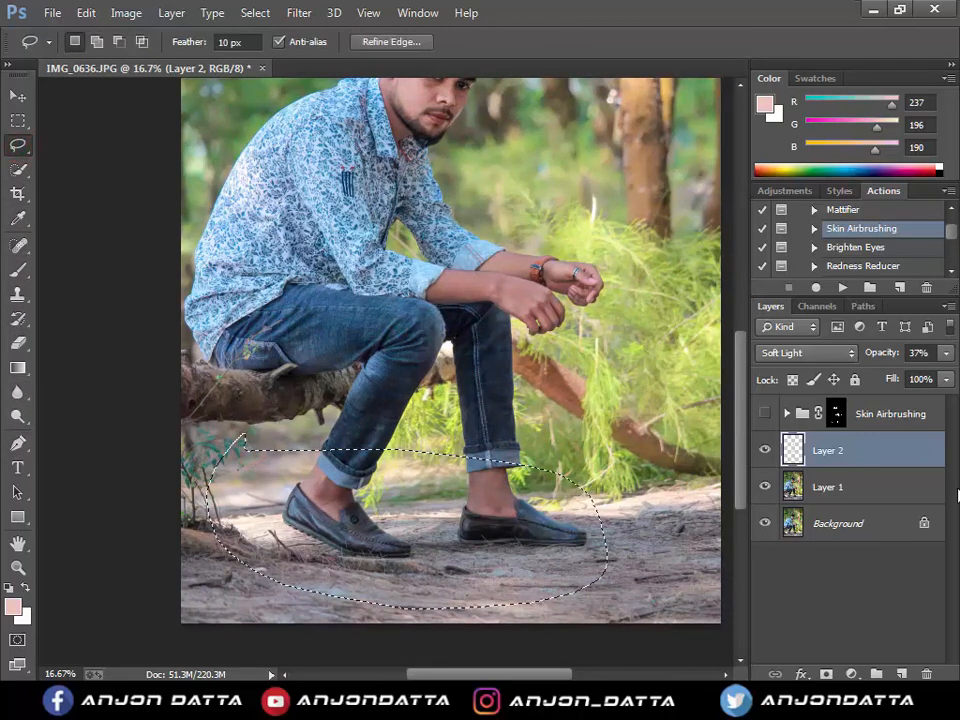
key(ctrl+j)
click(945, 354)
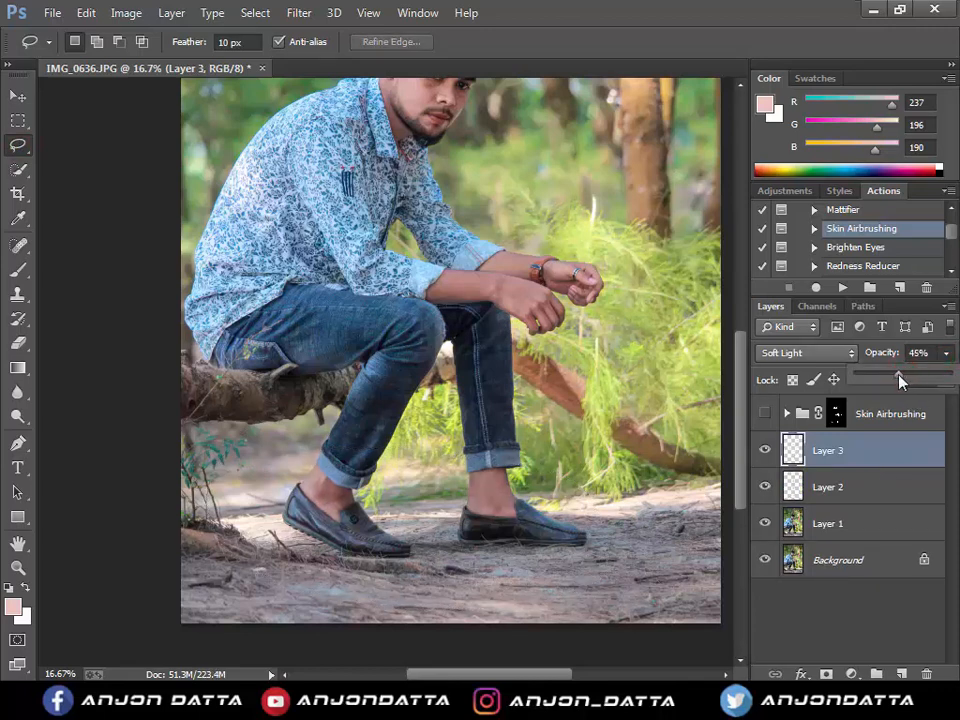
drag(898, 380, 903, 383)
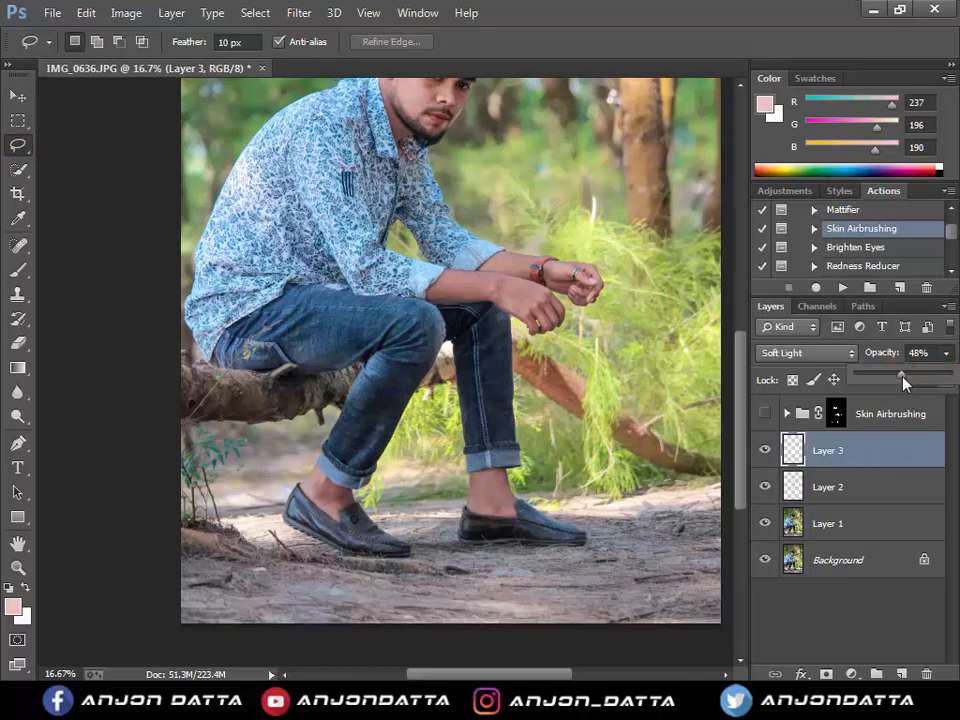
Toggle the Skin Airbrushing group to compare the skin with and without it, leaving the group visible
click(762, 415)
click(762, 415)
click(762, 415)
click(762, 415)
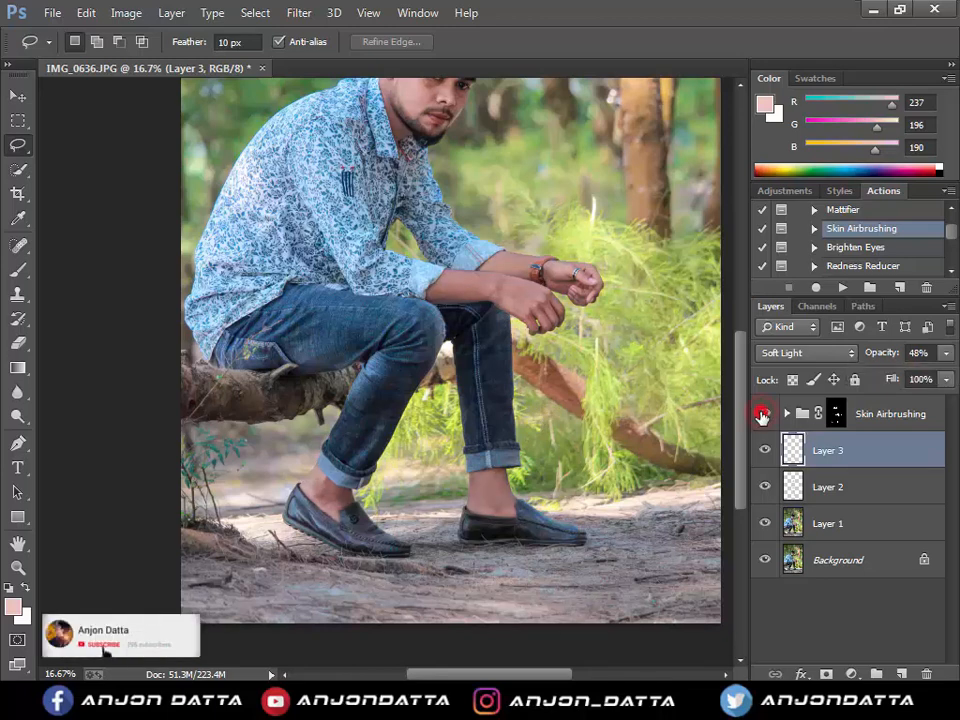
click(762, 415)
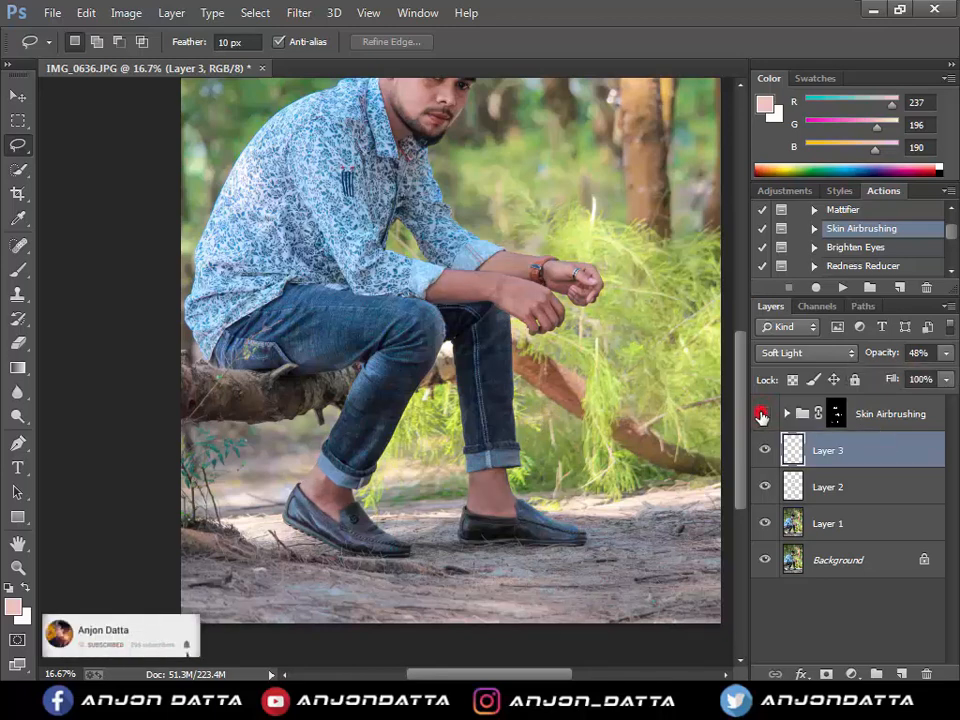
click(762, 415)
click(762, 415)
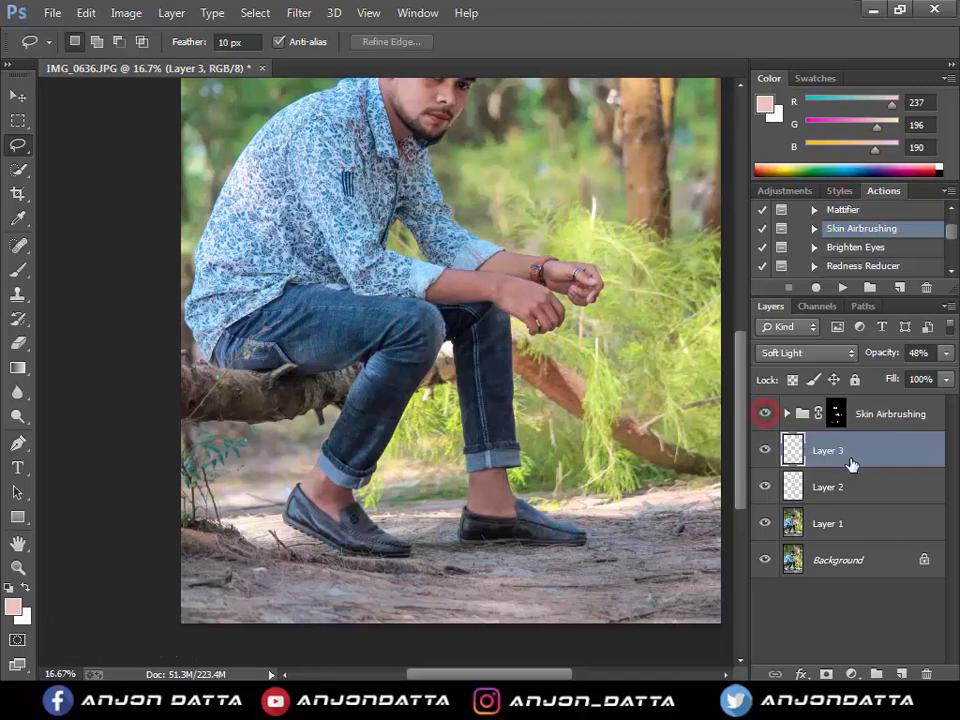
Move Layer 3 and Layer 2 above the Skin Airbrushing group, keeping Layer 3 on top
drag(851, 460, 857, 414)
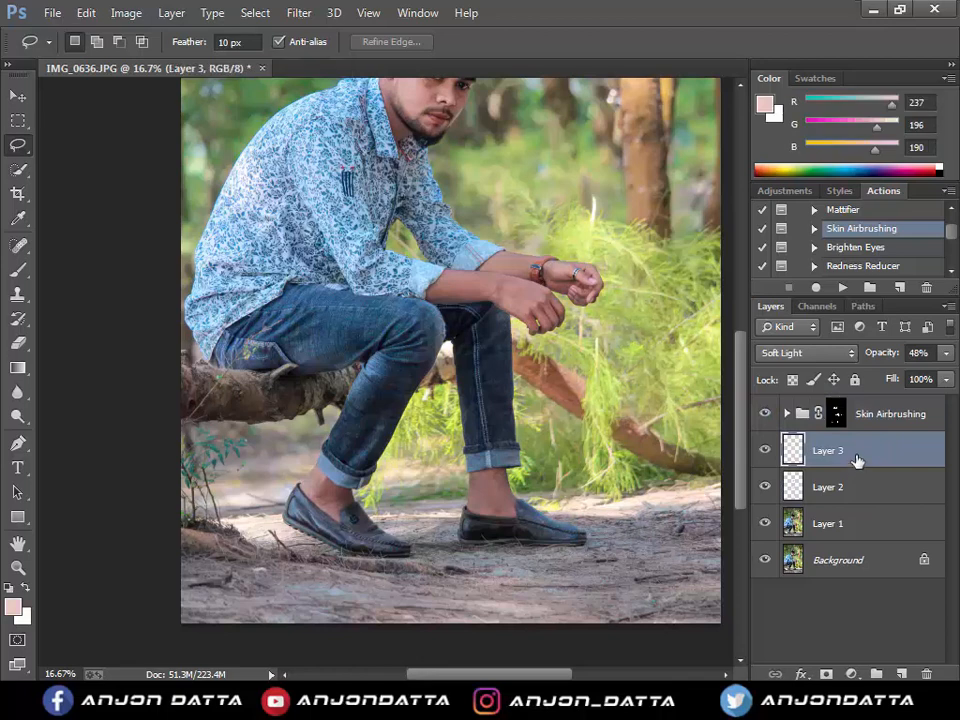
drag(857, 450, 858, 405)
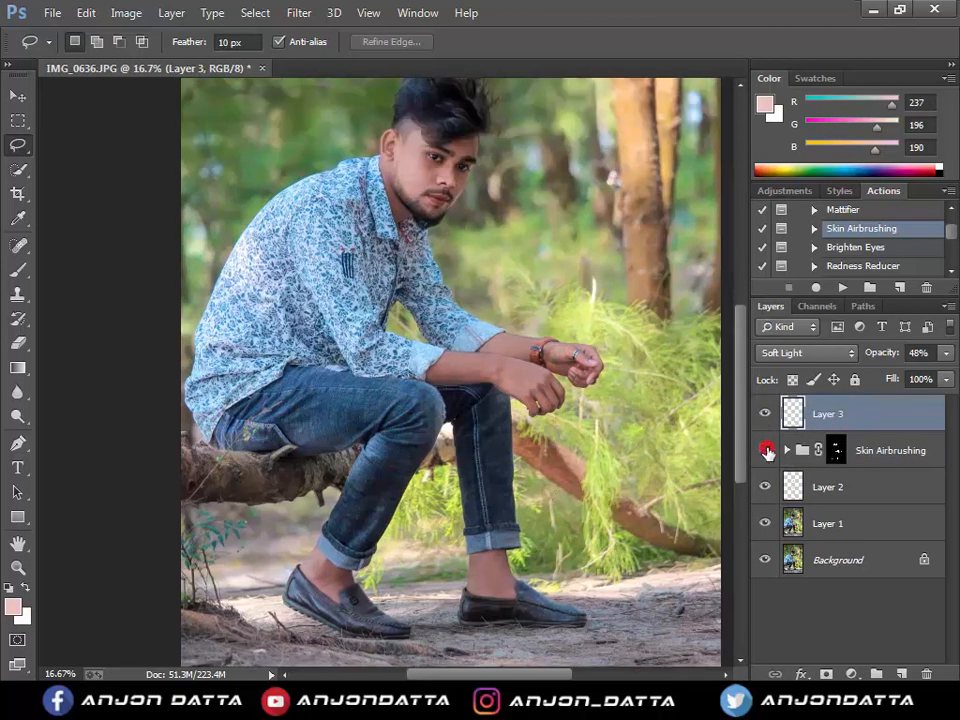
mouse_move(830, 486)
mouse_down()
mouse_move(859, 433)
mouse_move(862, 443)
mouse_up()
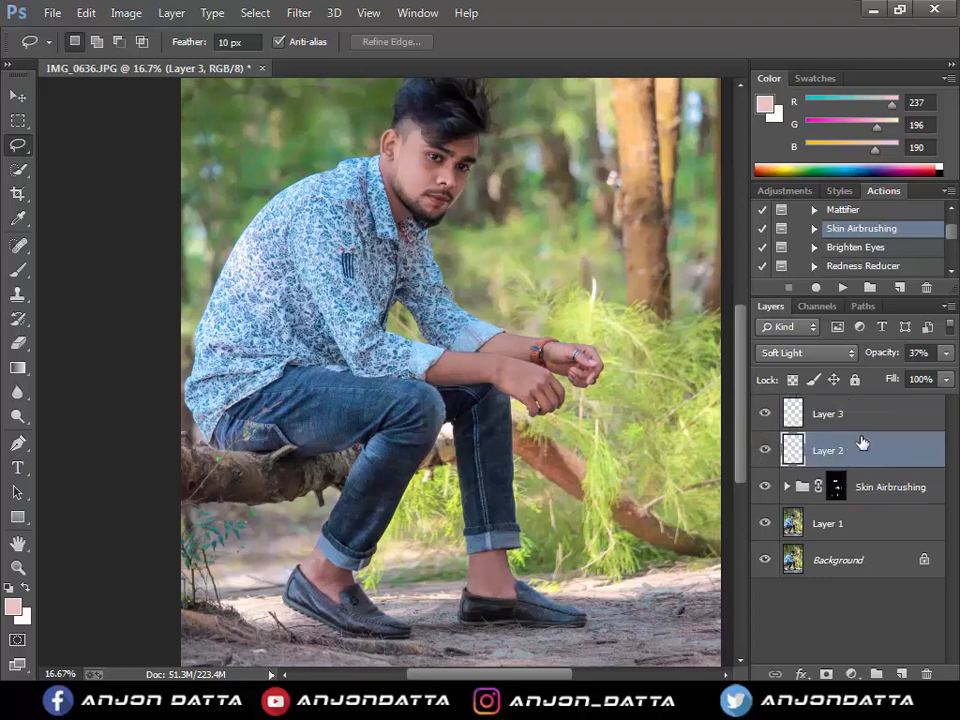
ctrl+click(454, 120)
ctrl+click(454, 120)
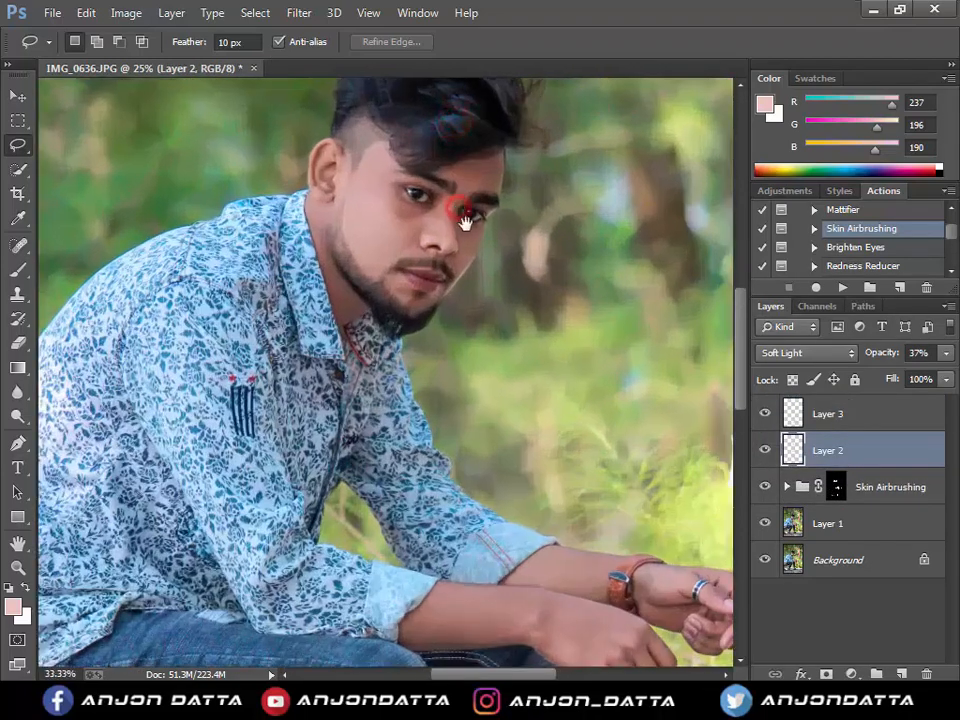
ctrl+alt+click(472, 235)
ctrl+alt+click(468, 224)
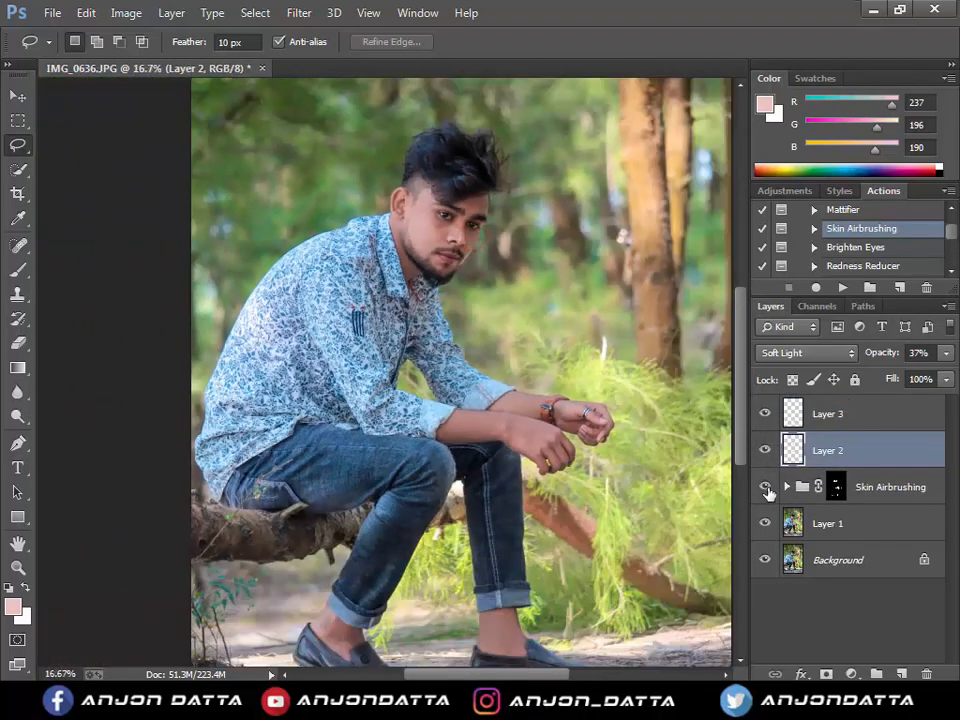
On Layer 1, use the Clone Stamp to cover the dark area under the nearer eye with sampled cheek skin
ctrl+click(450, 205)
ctrl+click(450, 205)
ctrl+click(450, 205)
ctrl+click(450, 206)
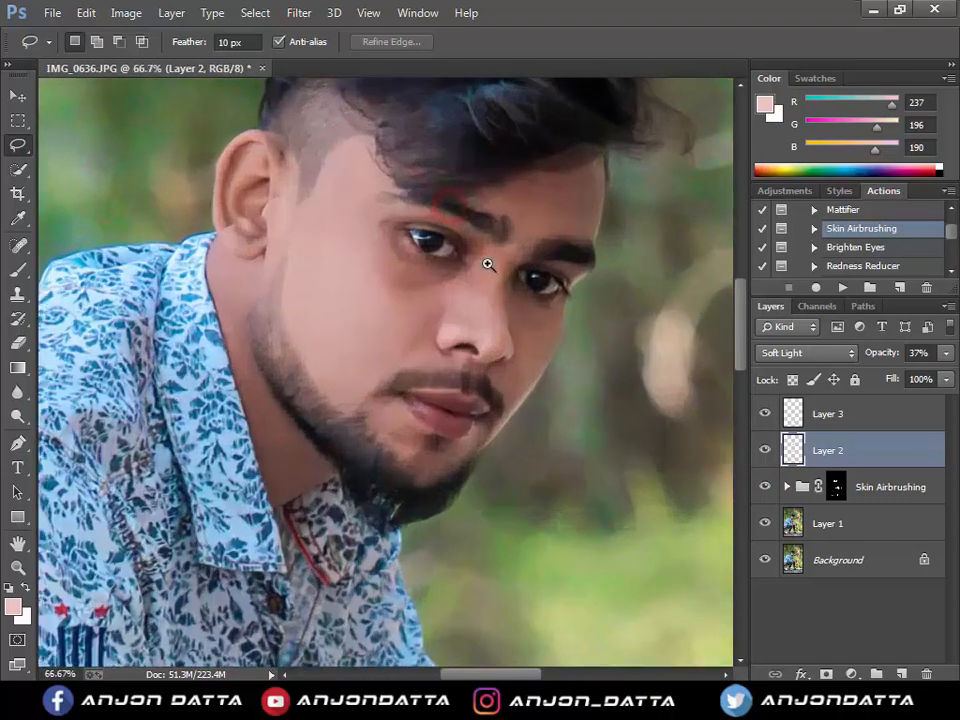
ctrl+click(487, 263)
click(835, 521)
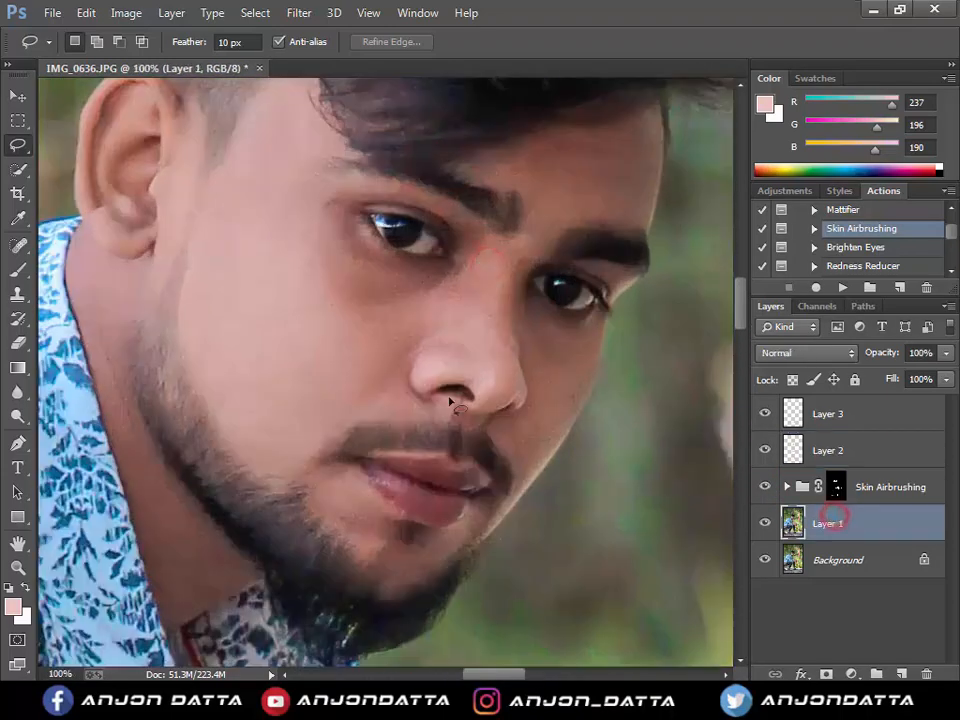
key(s)
alt+click(354, 328)
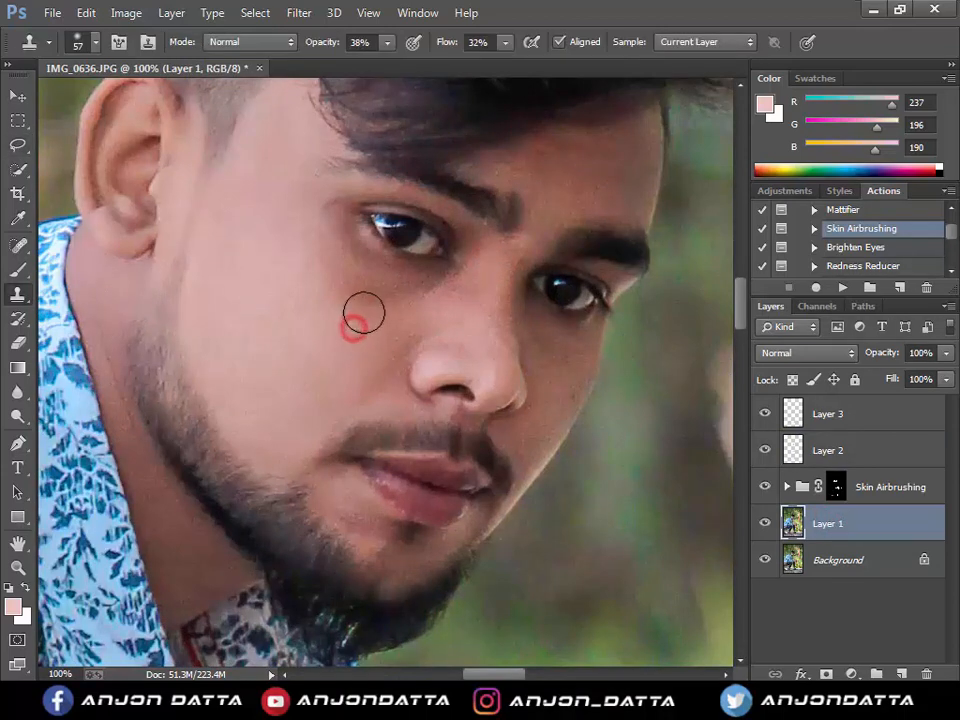
click(377, 295)
click(364, 294)
click(351, 291)
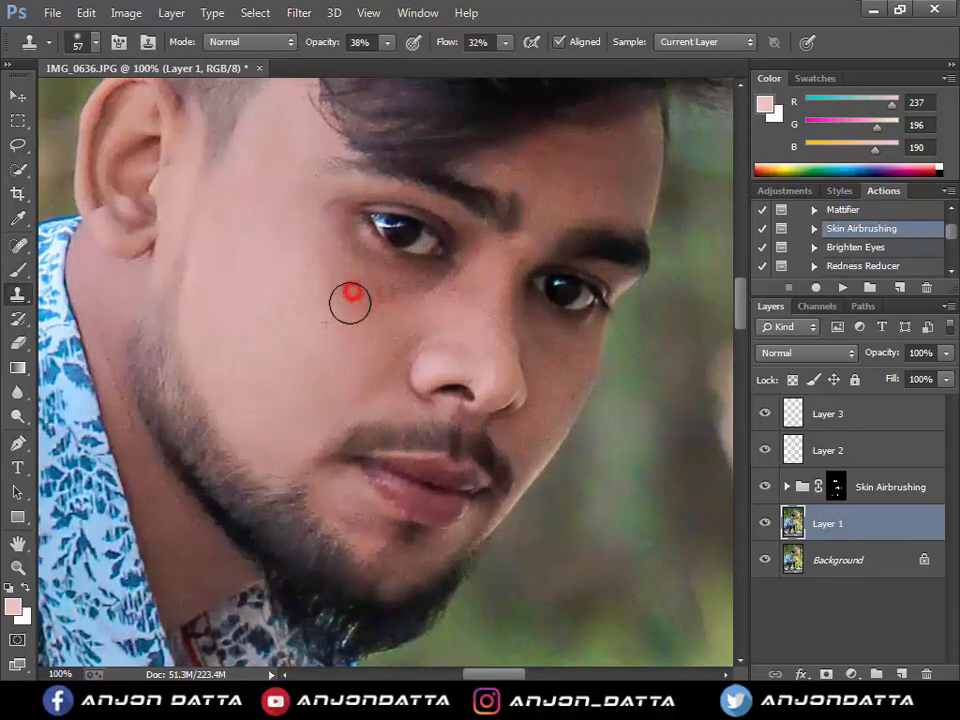
Resample clean skin from the cheek and clone it over the remaining shadow below the nearer eye
alt+click(374, 356)
alt+click(317, 332)
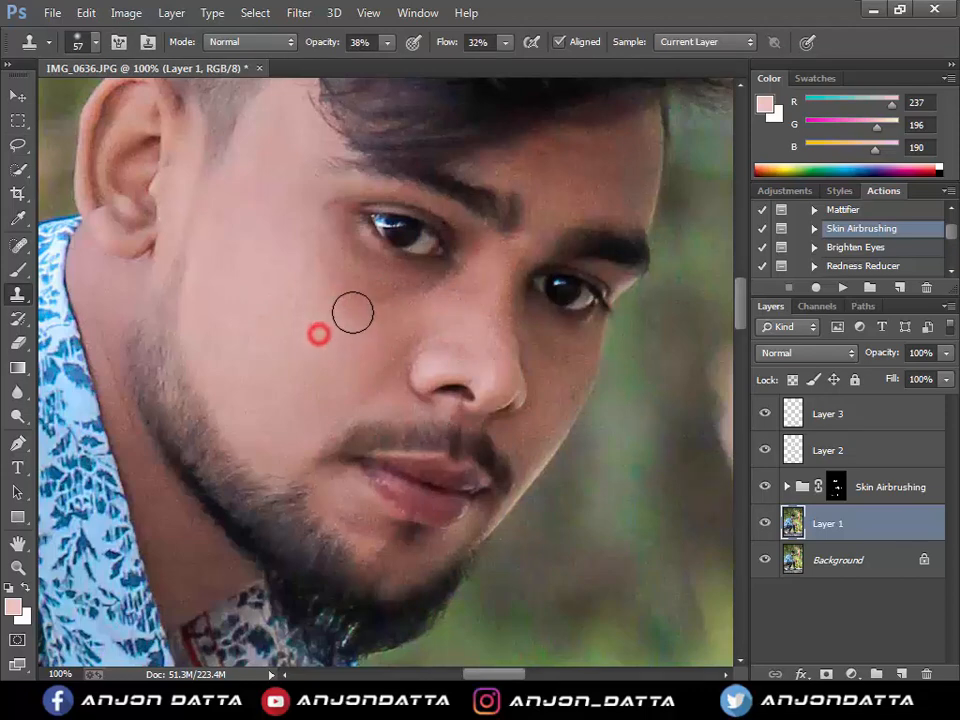
click(353, 313)
alt+click(361, 338)
click(375, 294)
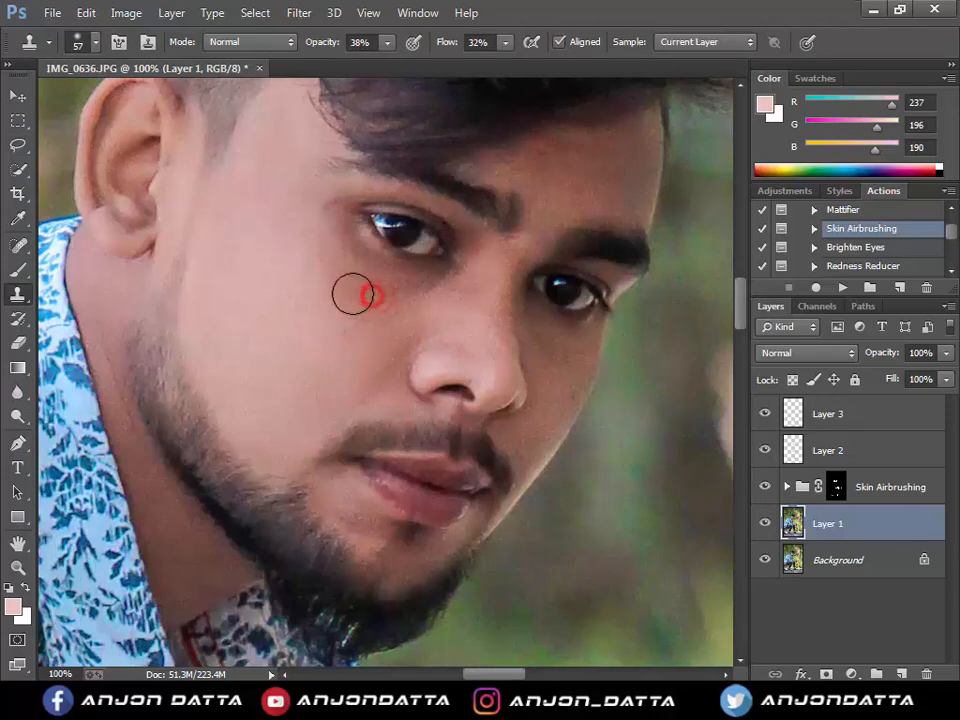
click(354, 294)
Clone the sampled skin beside the nose and up towards the inner corner of the nearer eye
click(405, 321)
click(431, 285)
click(454, 300)
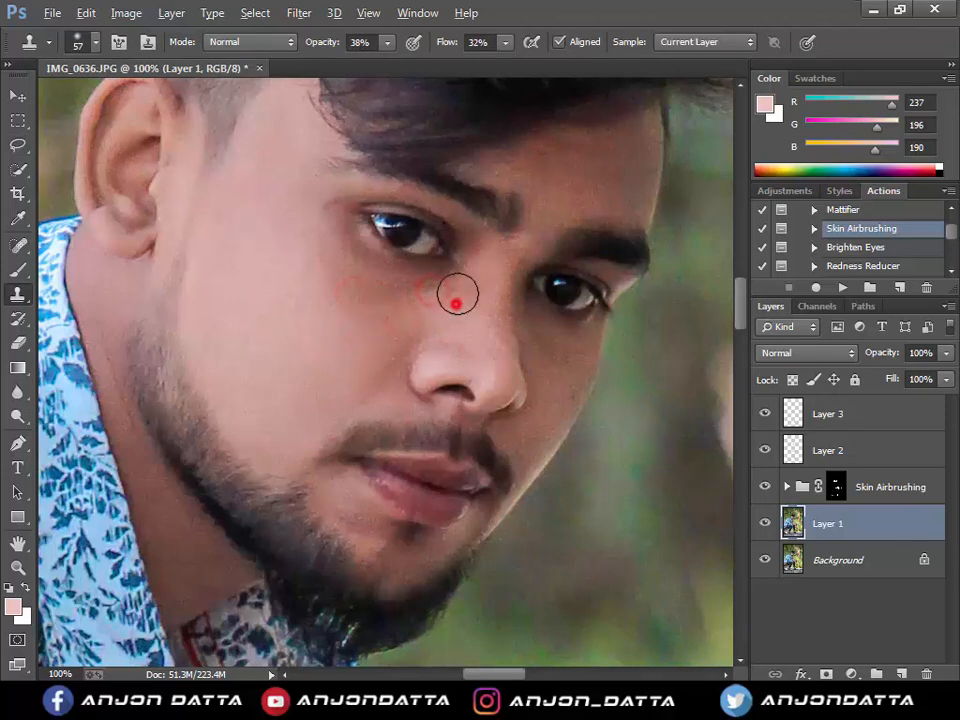
click(458, 284)
click(452, 308)
click(456, 279)
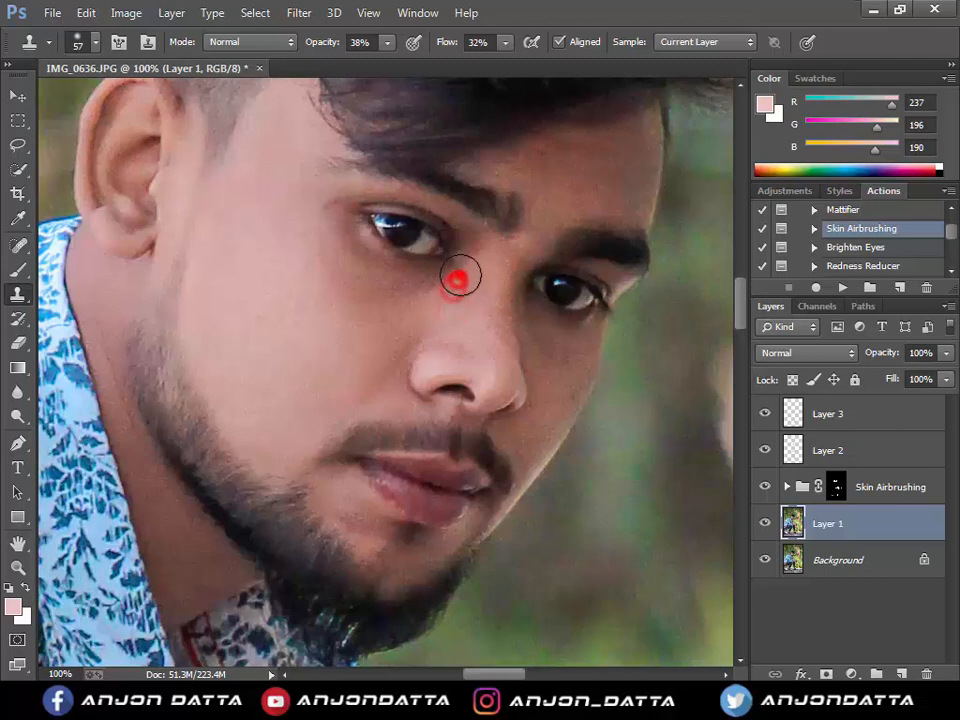
Reduce the clone brush to 45 px and clone resampled cheek skin below the nearer eye, out towards its outer corner
right_click(478, 300)
drag(604, 347, 601, 344)
click(407, 319)
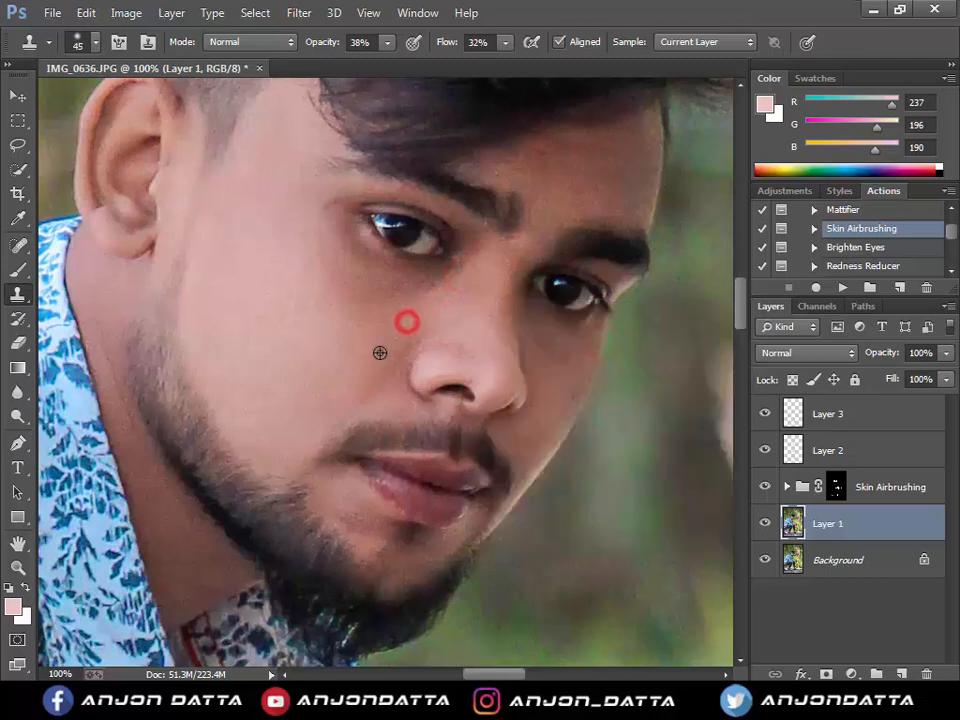
click(377, 351)
click(390, 308)
click(378, 303)
click(355, 298)
click(338, 285)
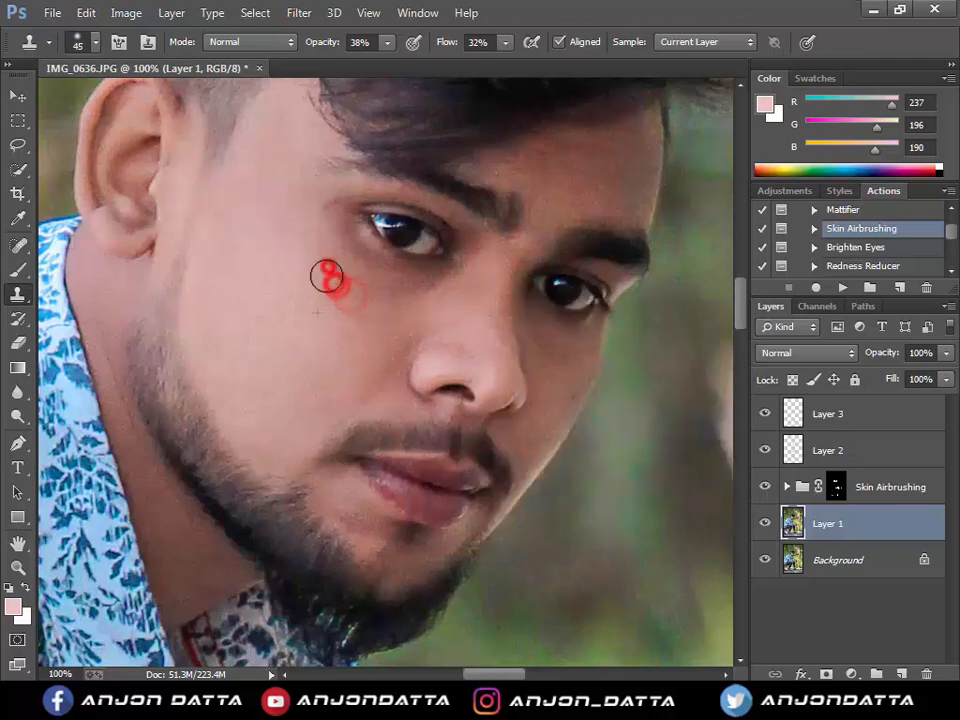
click(329, 265)
Zoom out and examine the retouched face within the whole portrait
click(519, 413)
alt+click(518, 413)
alt+click(518, 413)
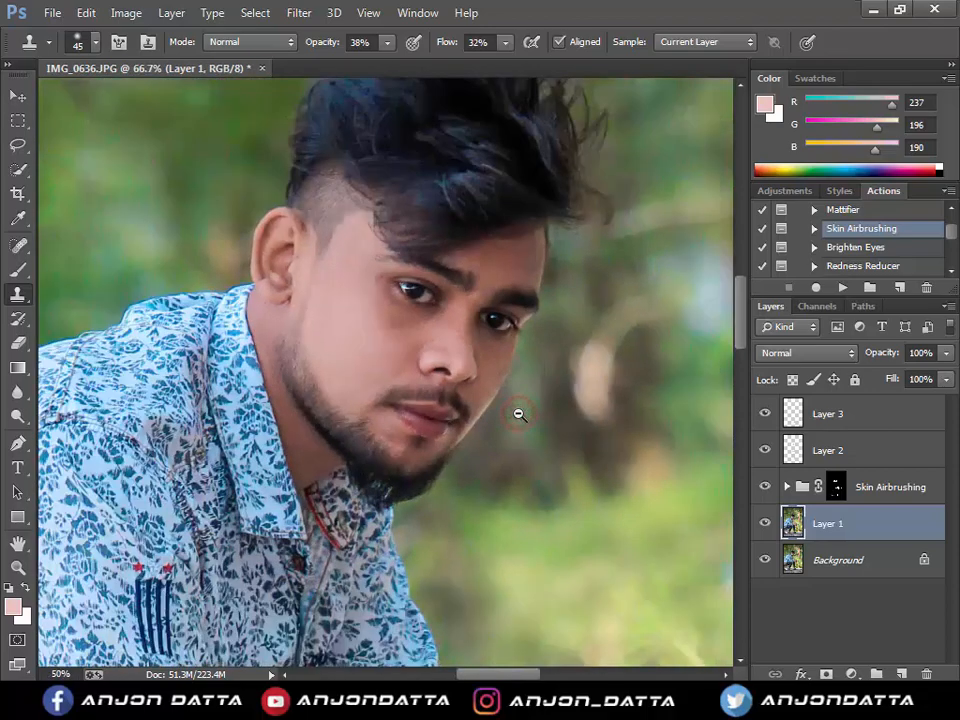
alt+click(518, 413)
alt+click(518, 413)
alt+click(518, 413)
alt+click(518, 413)
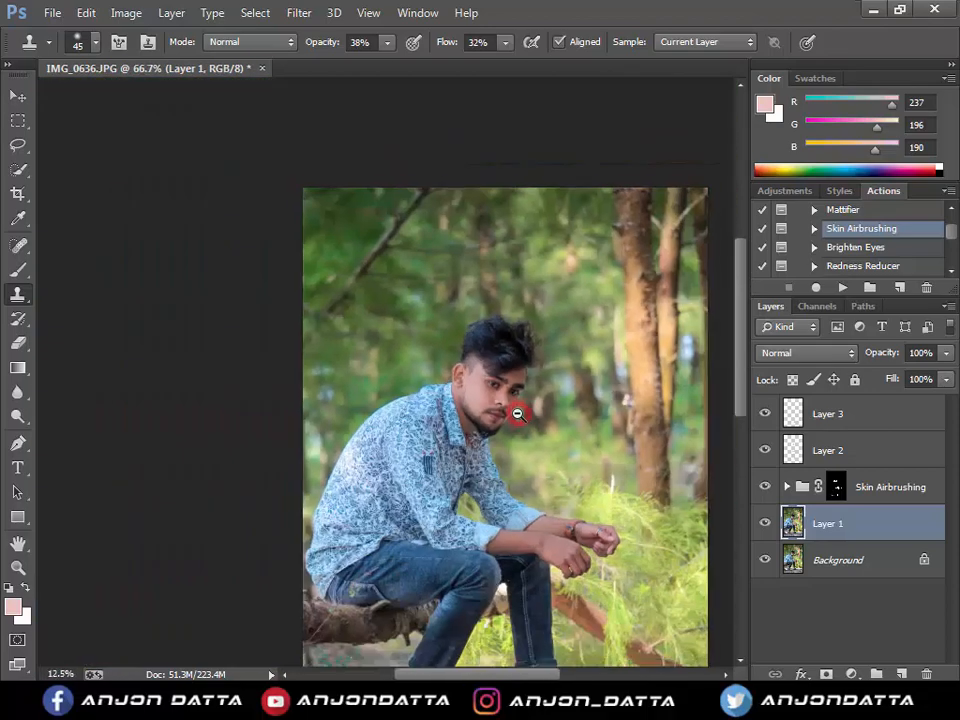
drag(536, 486, 509, 330)
key(alt)
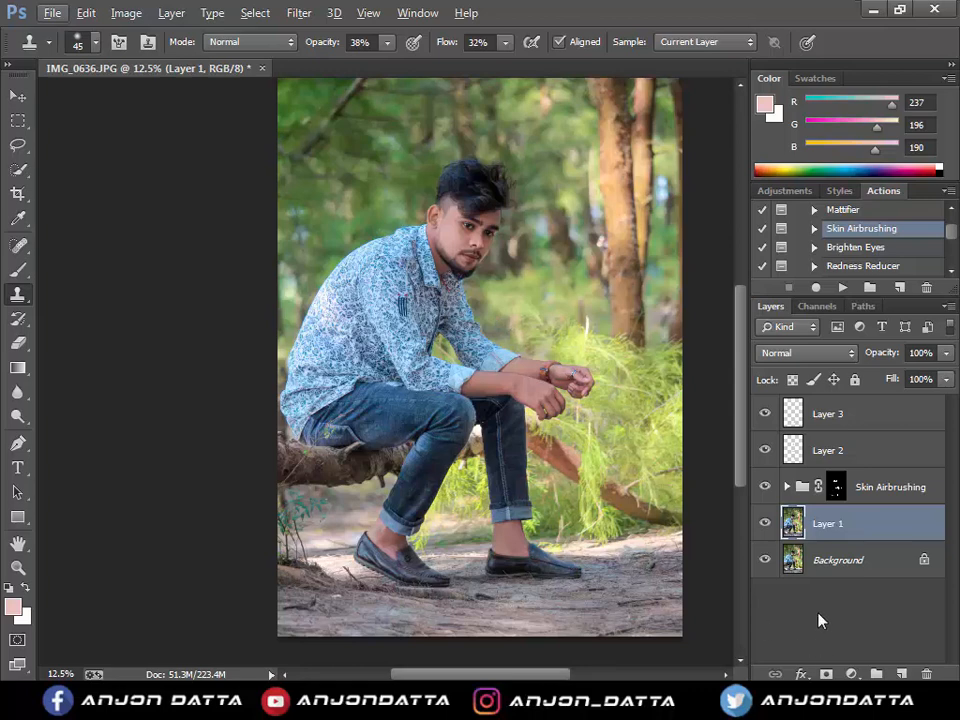
Load Layer 2's painted areas as a selection to check their coverage, and deselect
click(799, 452)
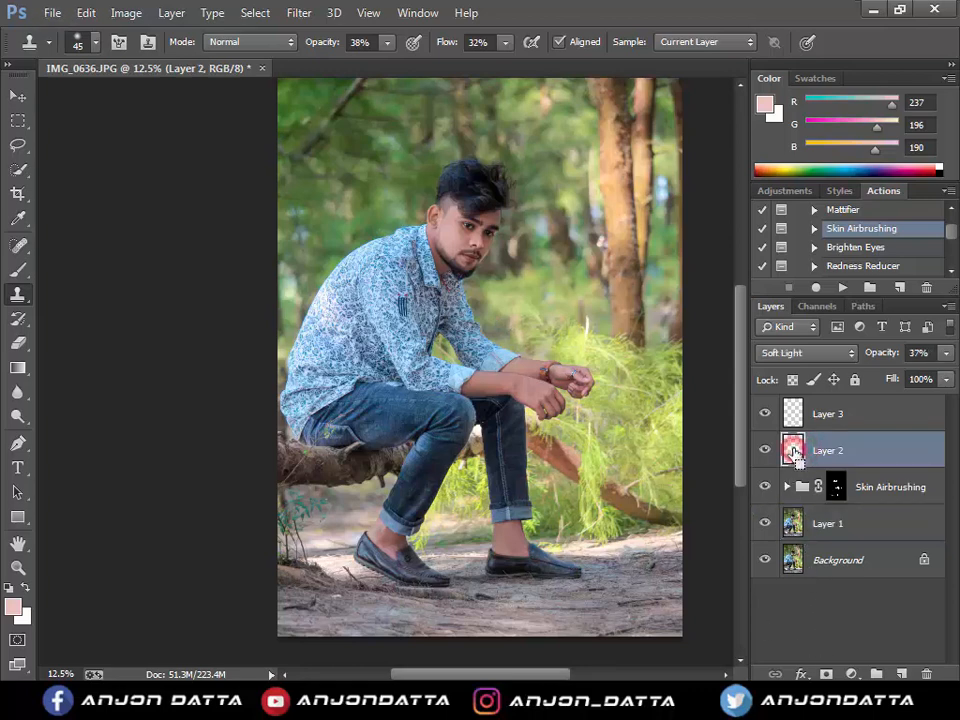
ctrl+click(793, 450)
ctrl+click(793, 415)
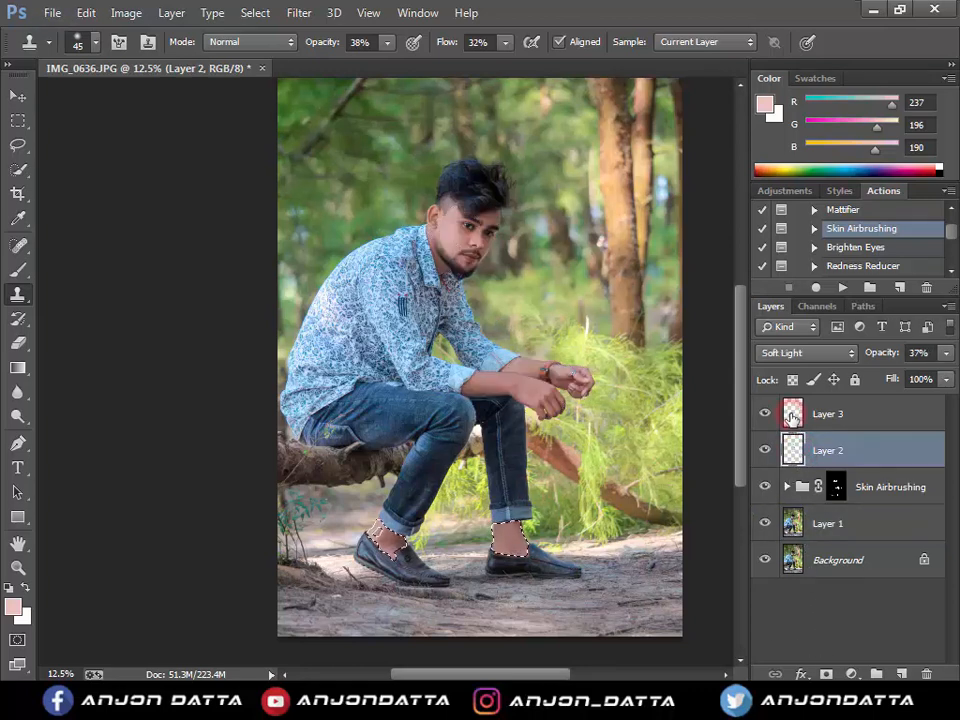
key(ctrl+d)
Brush the pink skin tone over the ankle of the nearer, bent leg on Layer 2 and Layer 3
ctrl+click(385, 527)
ctrl+click(388, 530)
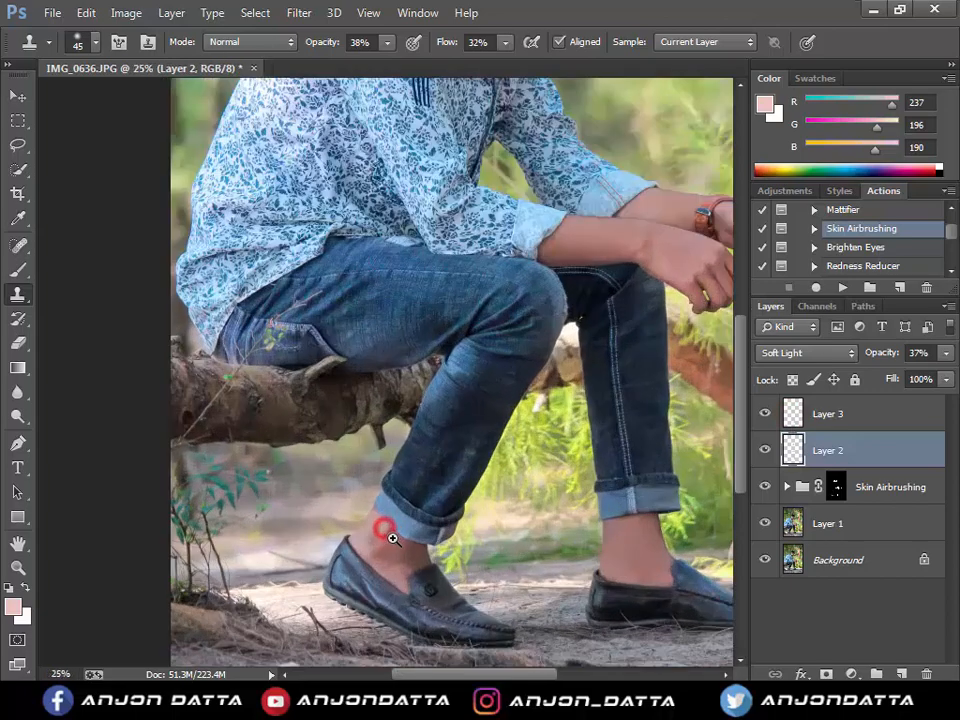
ctrl+click(396, 540)
ctrl+click(409, 549)
key(l)
click(411, 550)
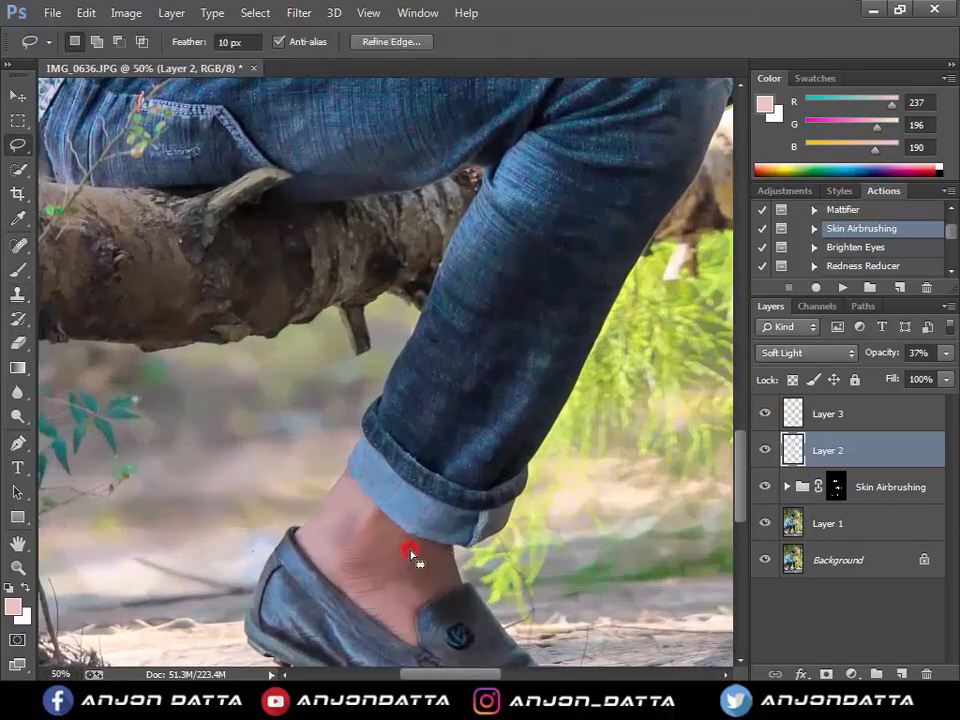
key(b)
click(351, 515)
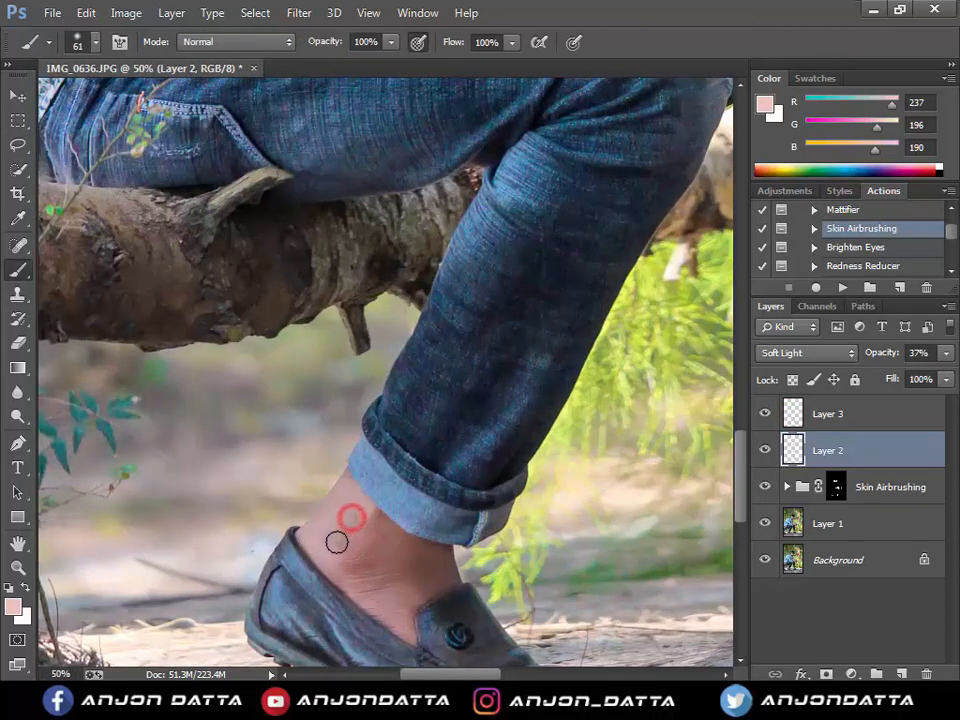
click(833, 423)
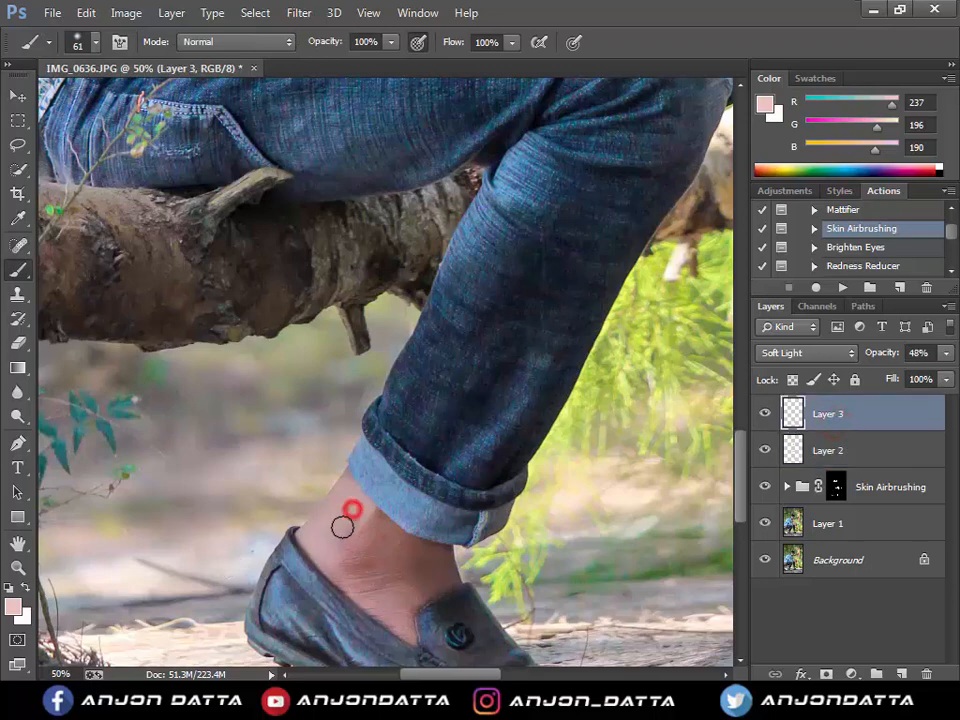
Brush the same pink tone over the other ankle, first on Layer 2 and then on Layer 3
alt+click(477, 601)
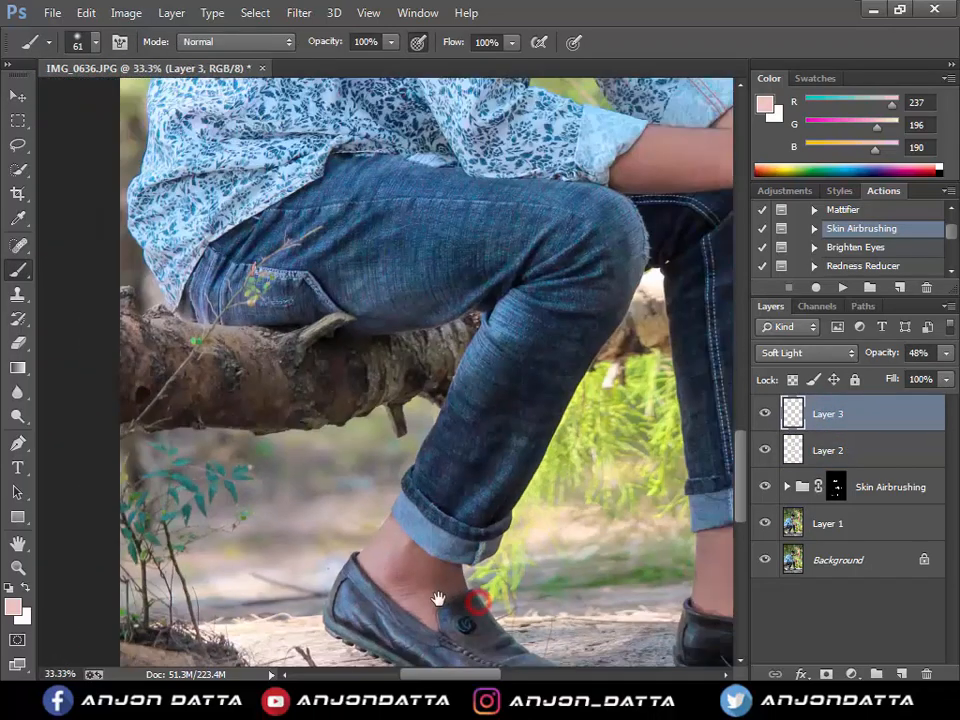
drag(690, 567, 638, 528)
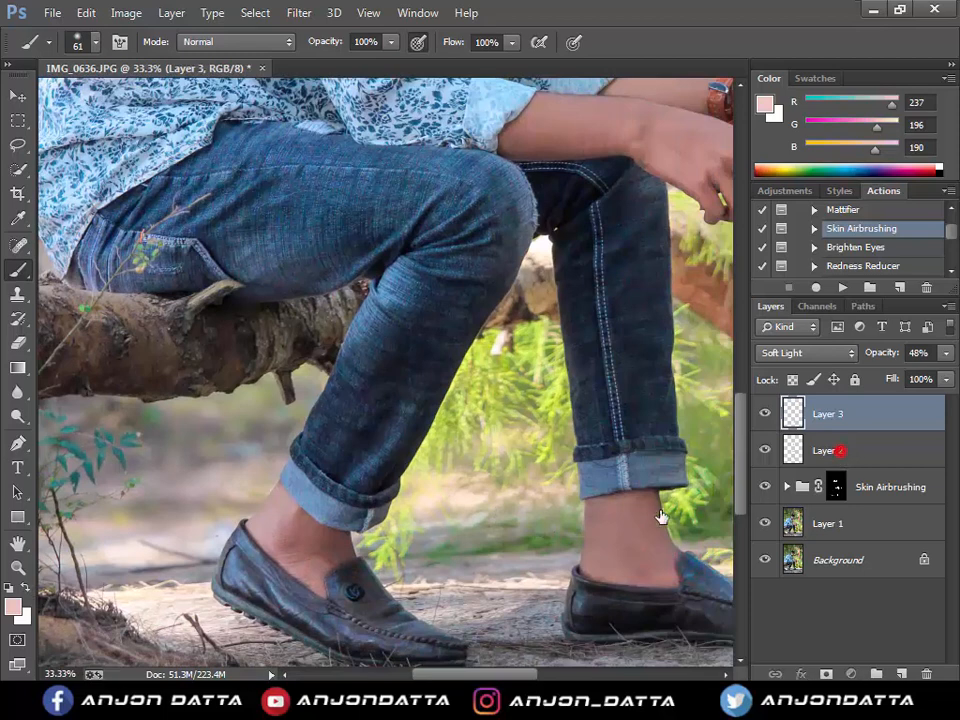
click(840, 451)
click(594, 515)
click(825, 412)
click(597, 517)
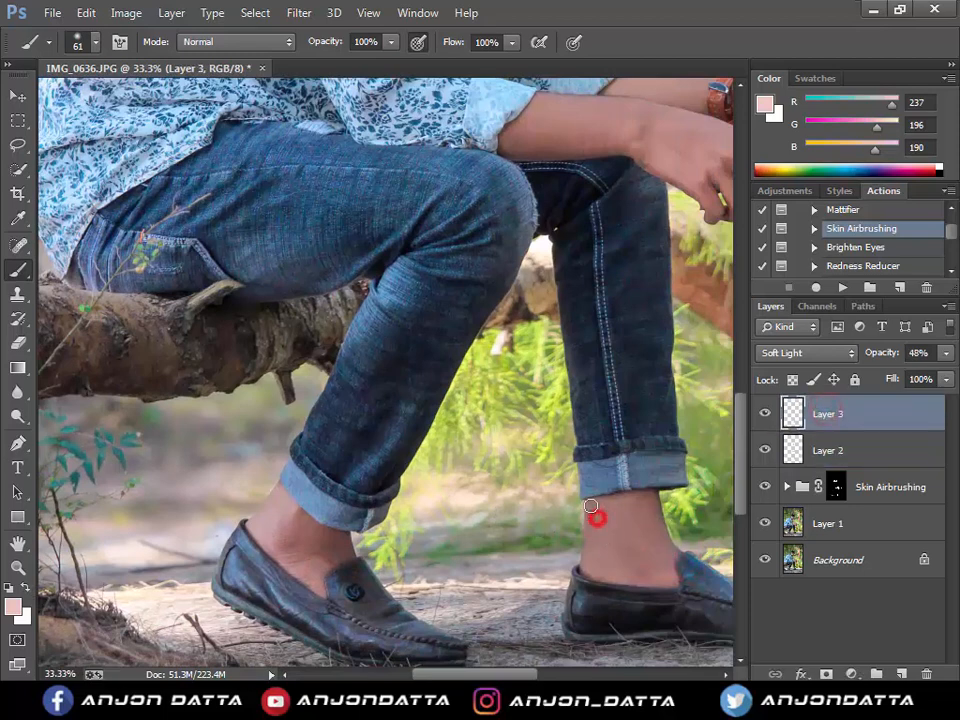
Load Layer 3's contents as a selection around the ankles
ctrl+click(786, 417)
key(ctrl+d)
alt+click(624, 494)
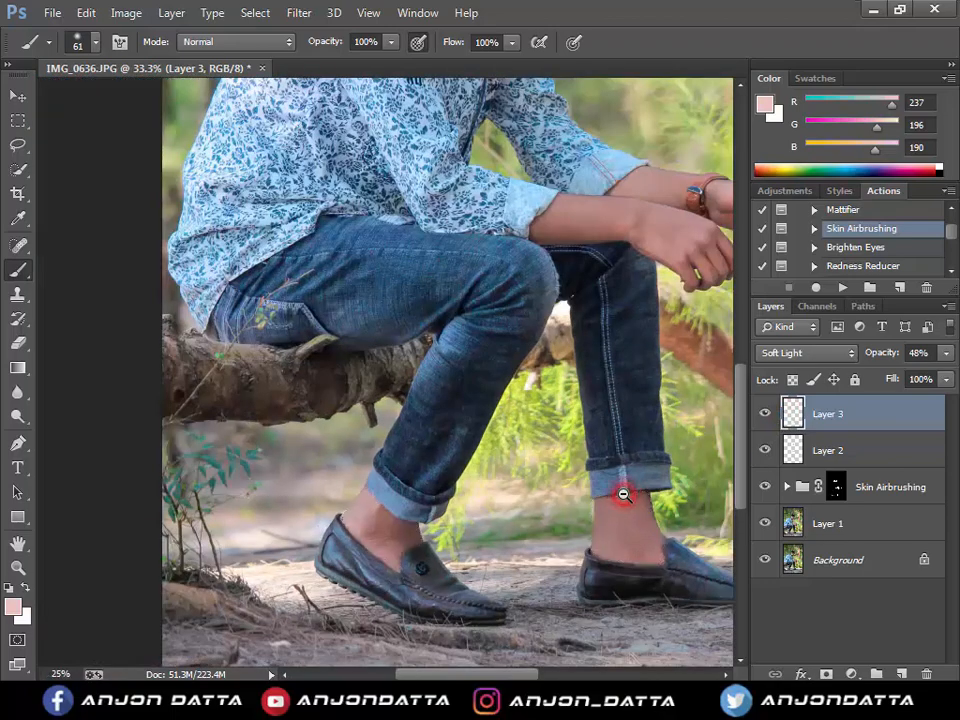
alt+click(624, 494)
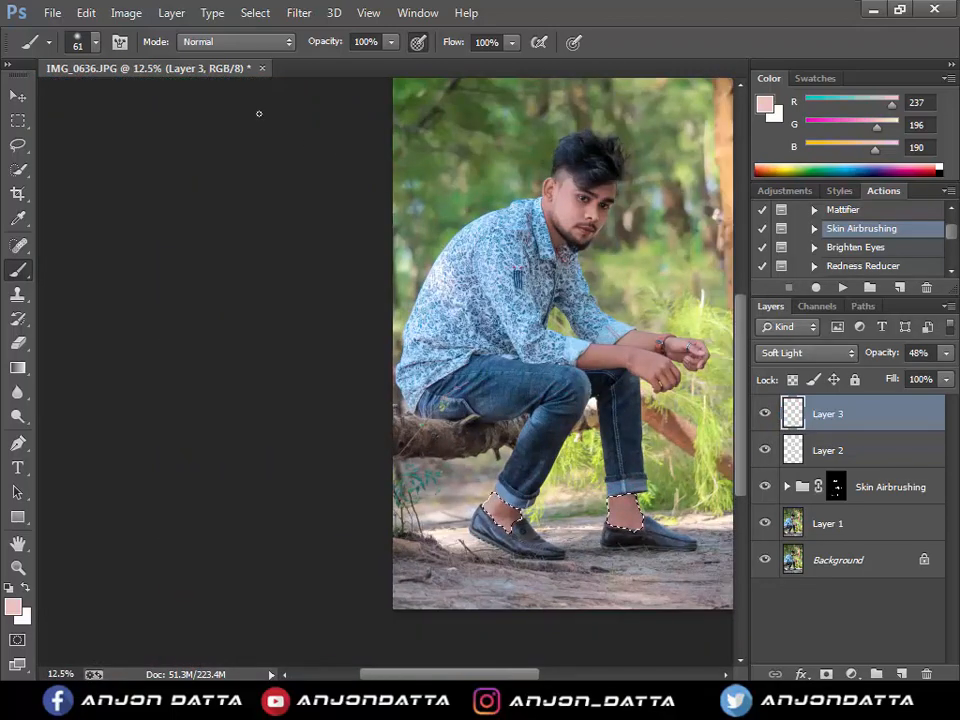
click(124, 13)
mouse_move(150, 58)
click(482, 371)
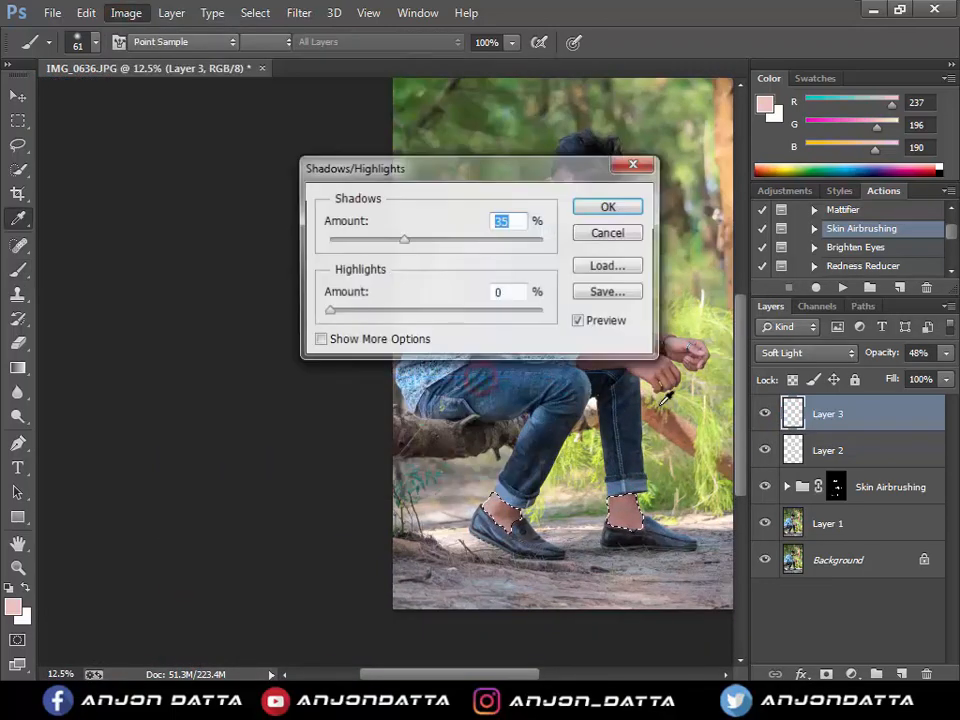
key(Escape)
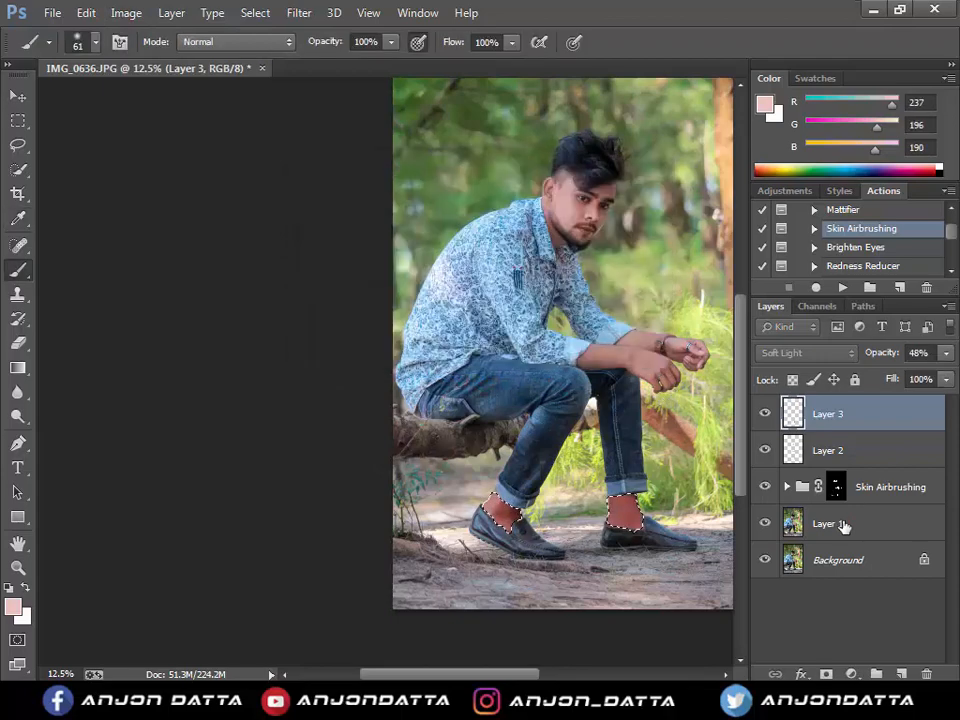
Lighten the selected ankles on Layer 1 with a Shadows/Highlights adjustment and clear the selection
click(842, 522)
click(145, 14)
mouse_move(150, 60)
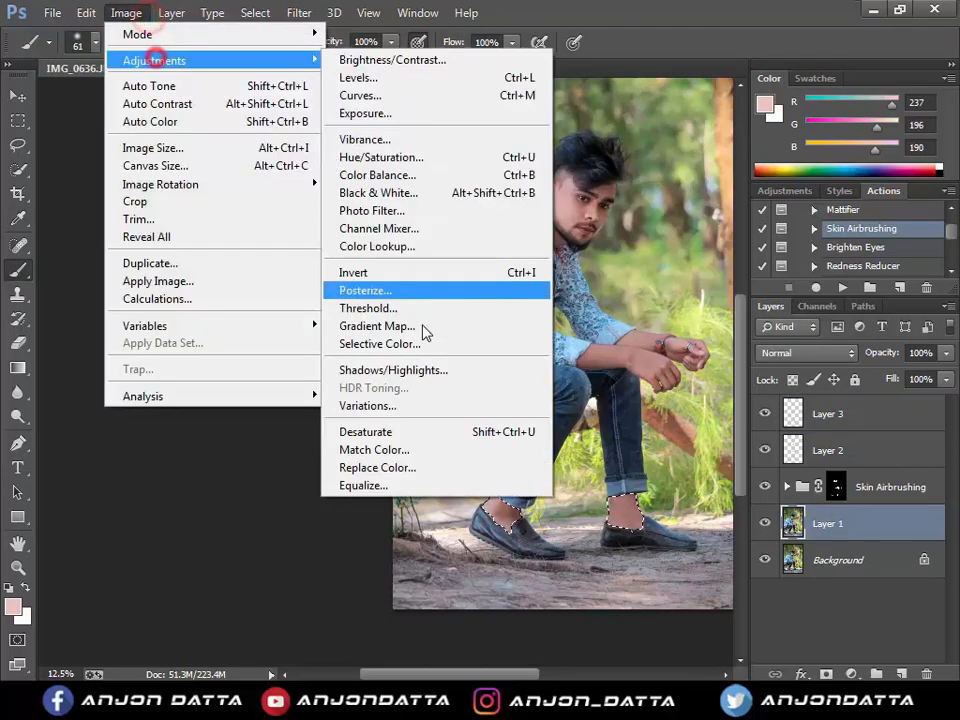
click(395, 343)
key(Escape)
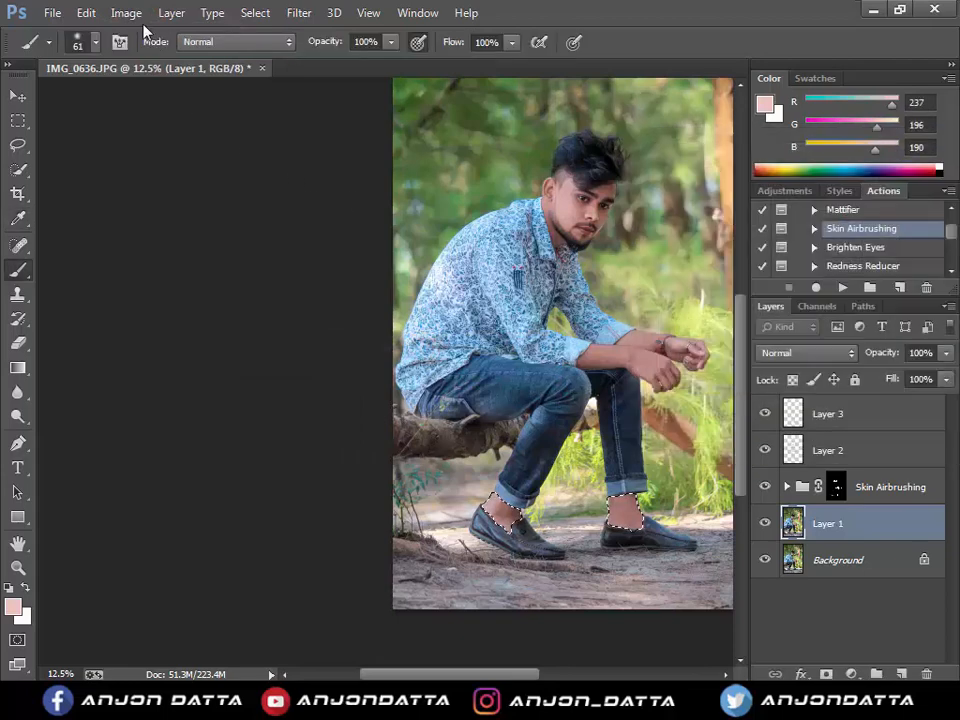
click(126, 13)
click(226, 62)
click(452, 368)
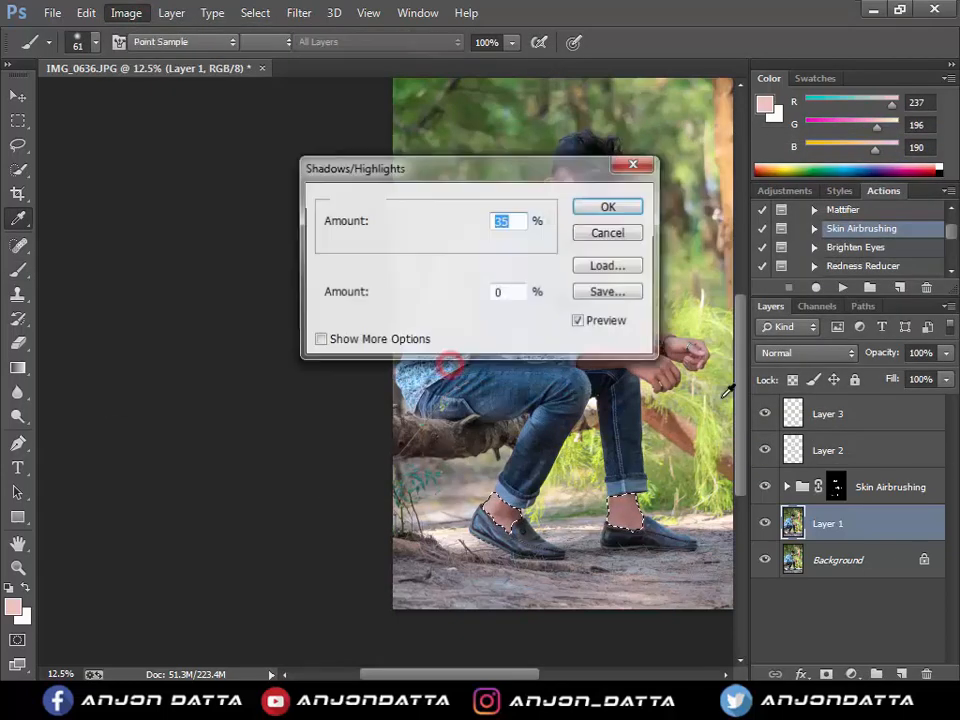
click(429, 244)
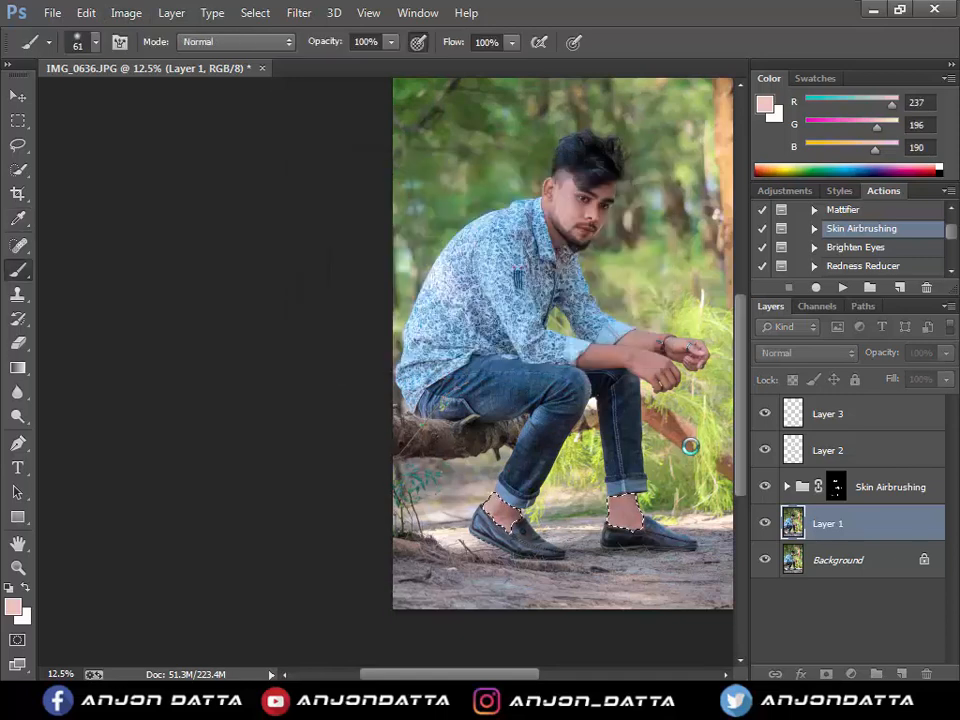
key(l)
key(ctrl+d)
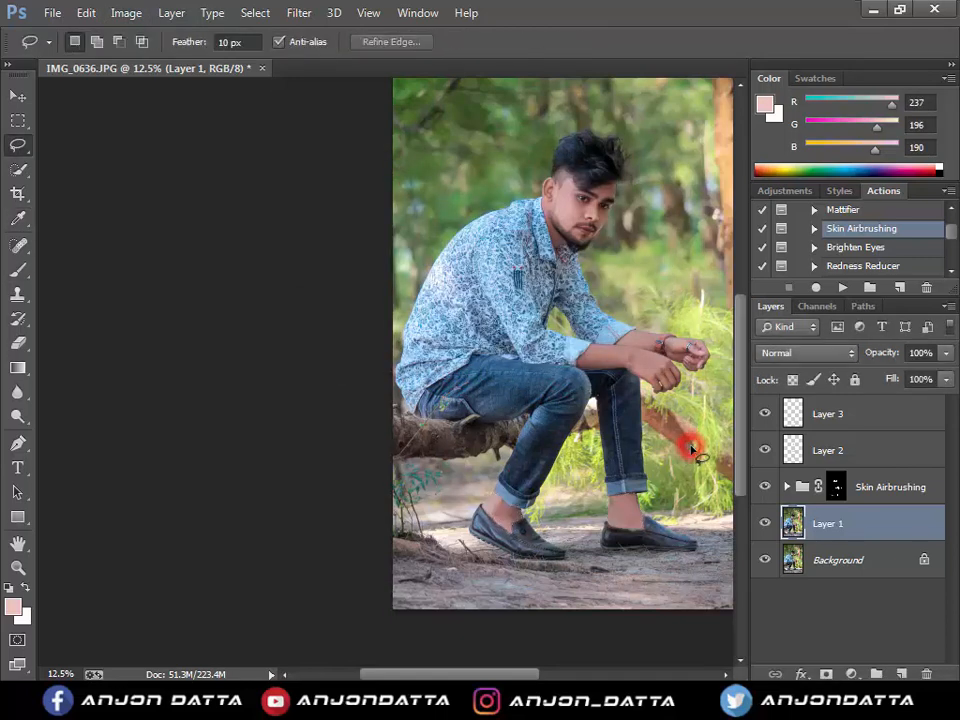
Lasso the forearms and hands and copy that area of Layer 2 onto a new layer
mouse_move(720, 385)
mouse_down()
mouse_move(566, 357)
mouse_move(642, 296)
mouse_move(733, 390)
mouse_up()
click(862, 450)
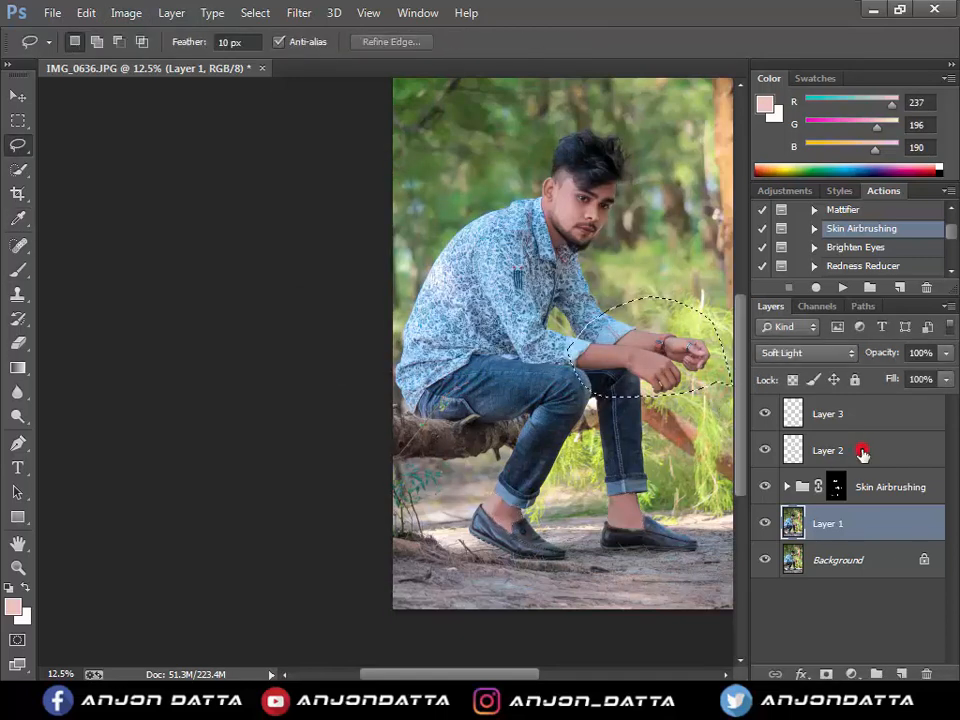
key(ctrl+j)
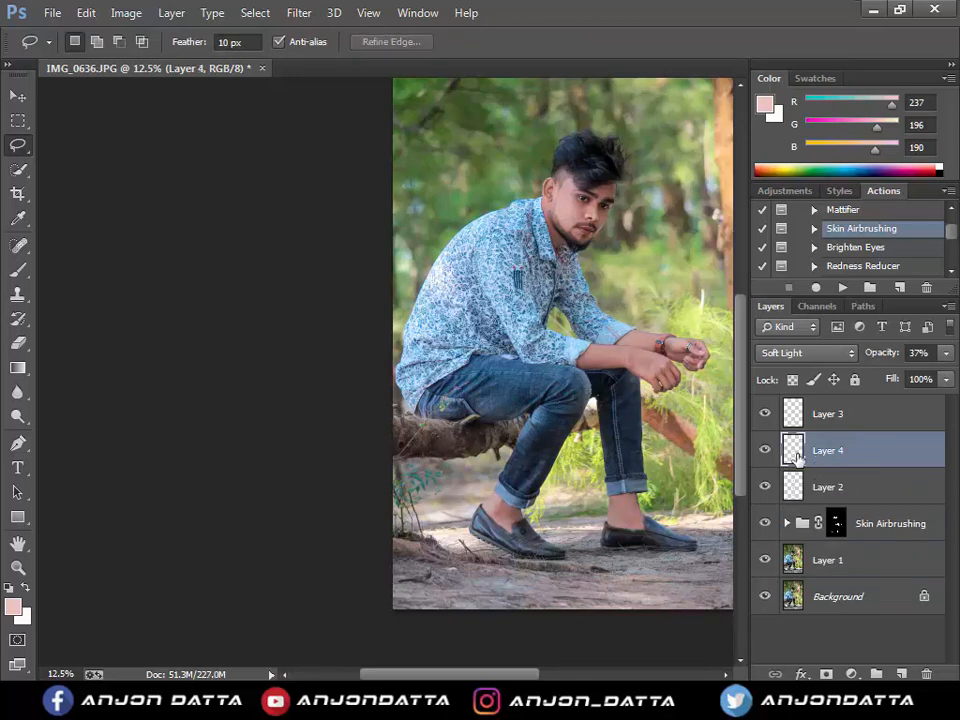
Examine the skin brightness of the hands, body and face at several zoom levels
alt+click(699, 469)
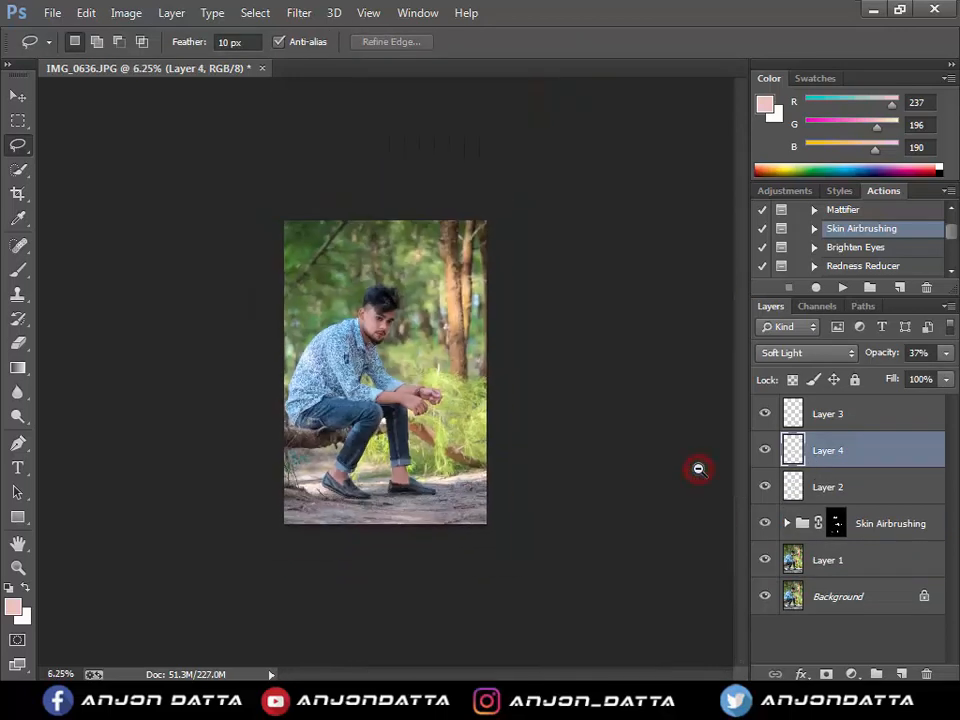
alt+click(569, 516)
ctrl+click(452, 423)
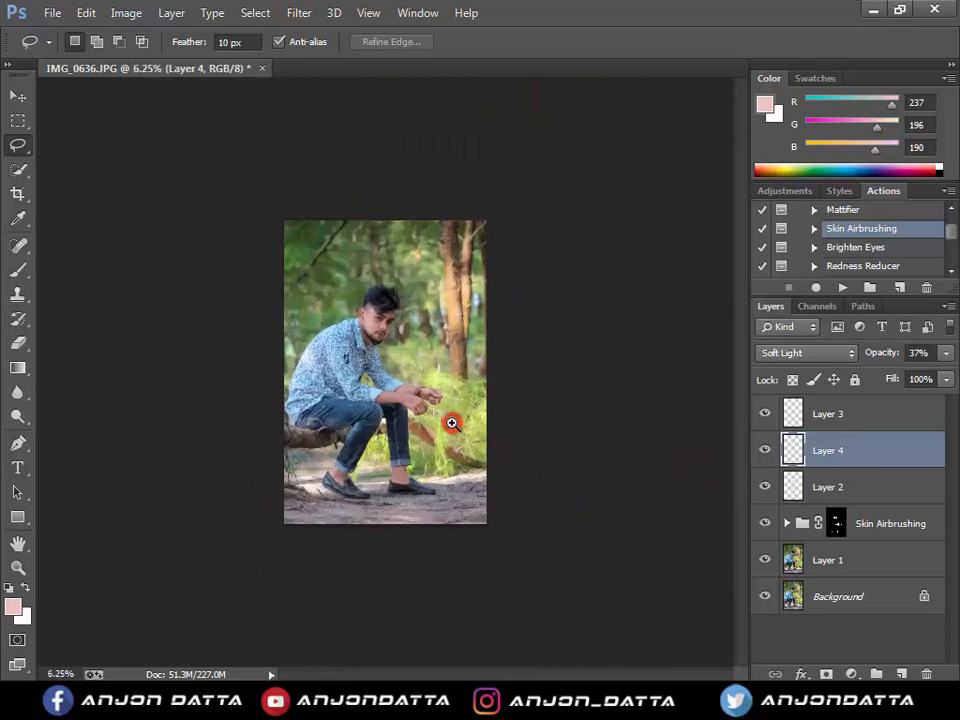
ctrl+click(452, 423)
ctrl+click(345, 416)
drag(347, 420, 476, 448)
alt+click(465, 442)
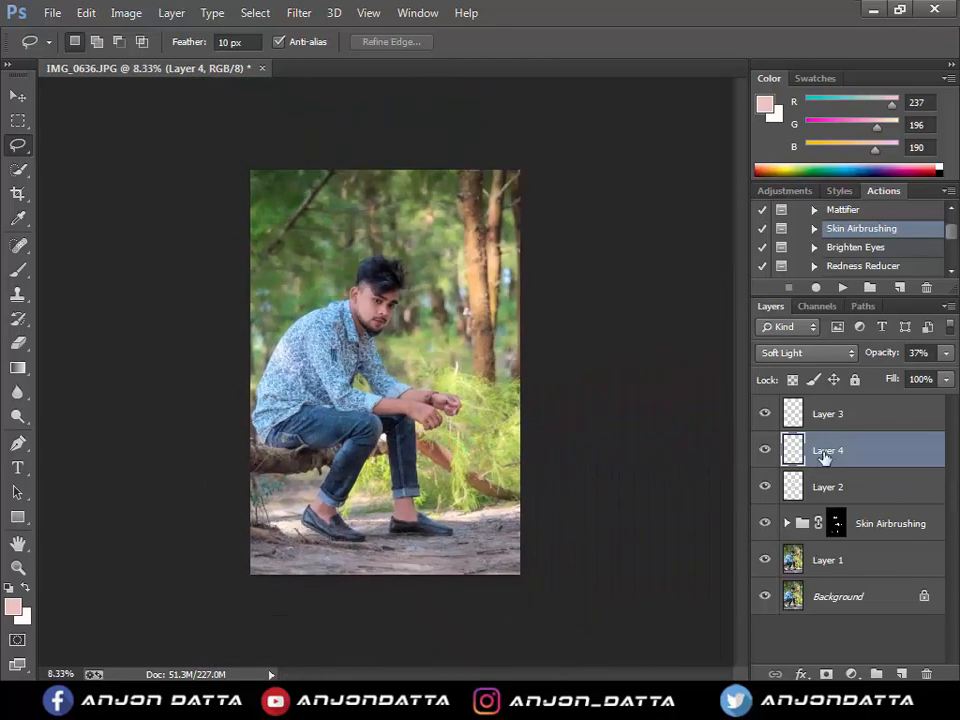
click(830, 414)
ctrl+click(365, 276)
ctrl+click(361, 280)
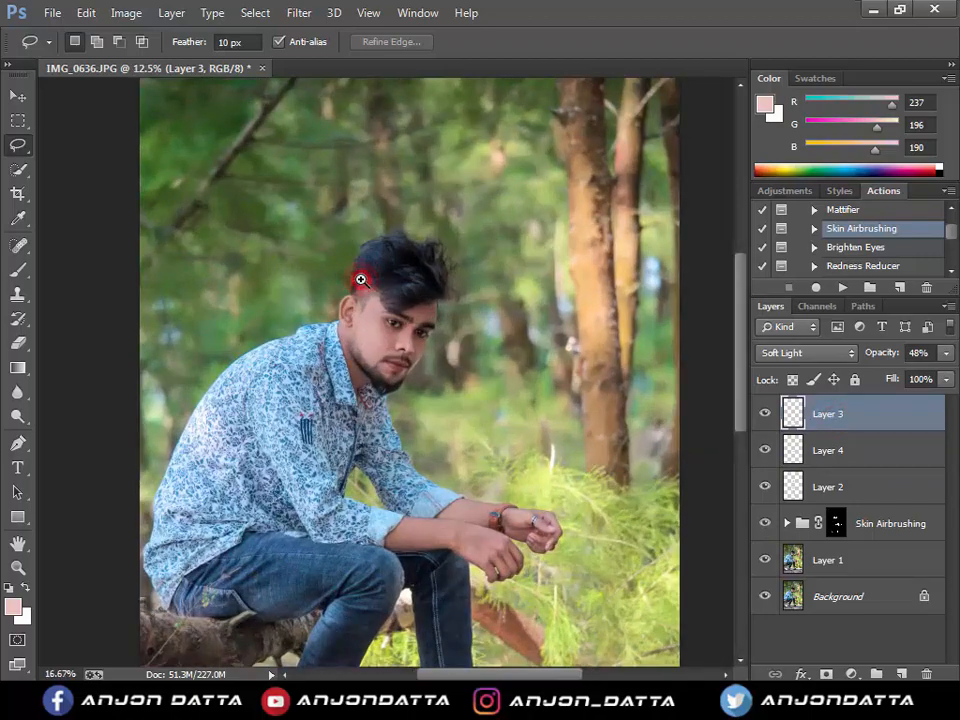
ctrl+click(361, 280)
alt+click(508, 364)
alt+click(508, 366)
alt+click(508, 364)
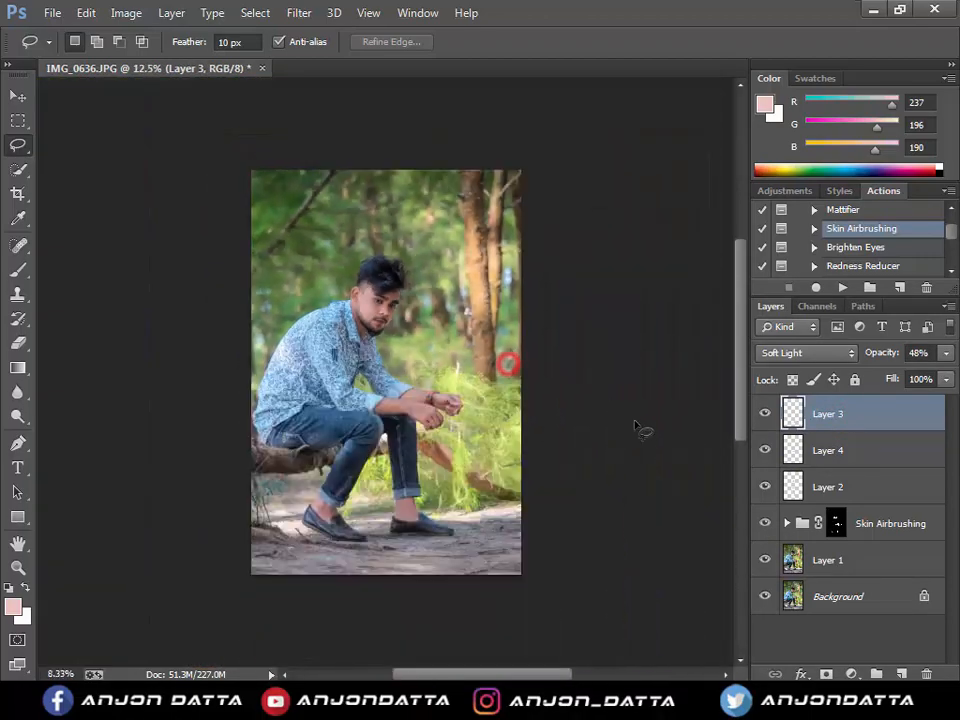
Lasso the face, copy that area of Layer 2 onto a new layer and compare the image with and without it
click(809, 488)
mouse_move(440, 342)
mouse_down()
mouse_move(340, 262)
mouse_move(438, 316)
mouse_move(412, 340)
mouse_up()
key(ctrl+j)
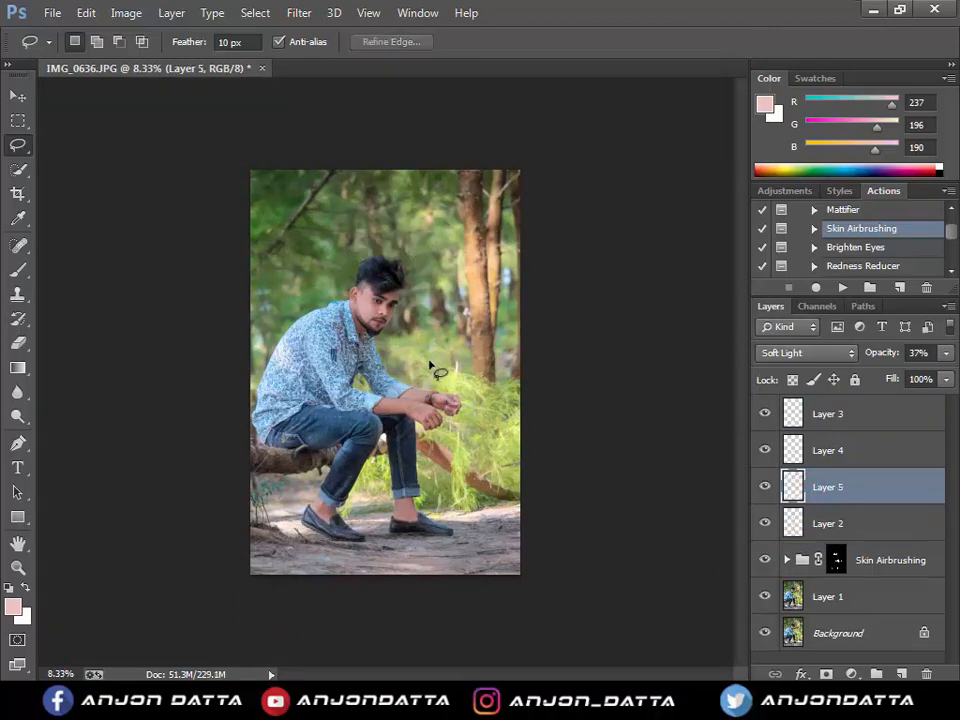
ctrl+click(412, 336)
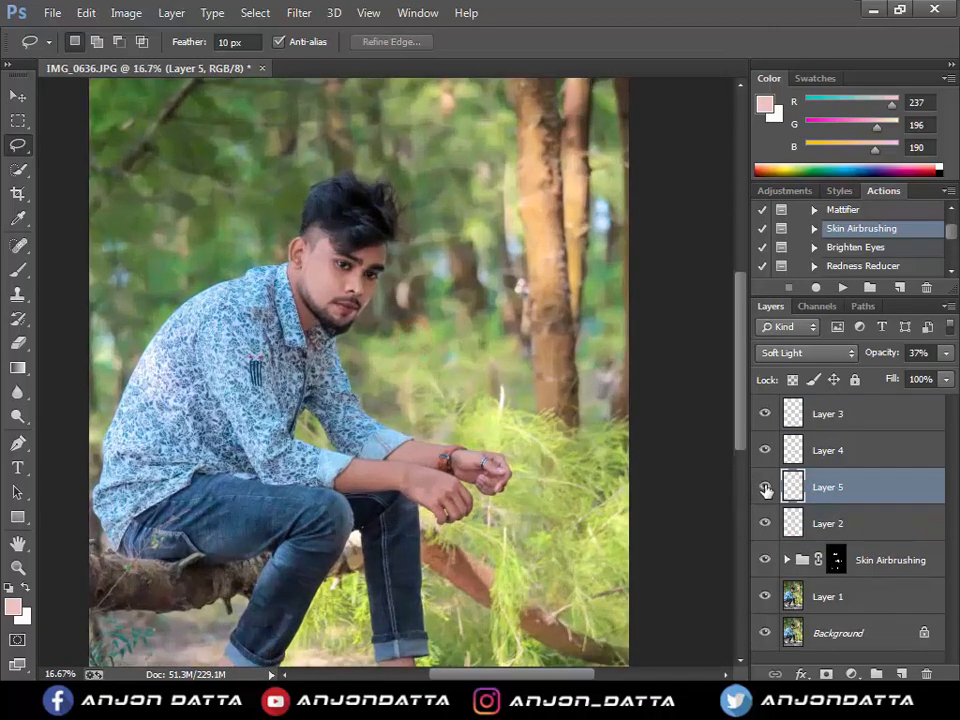
click(766, 487)
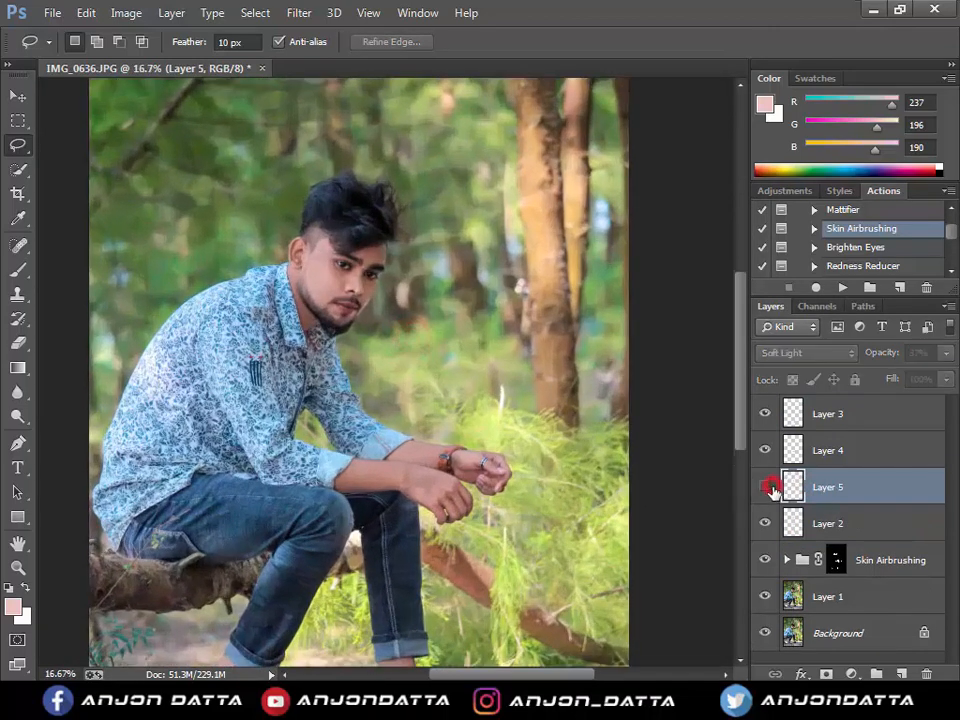
click(768, 487)
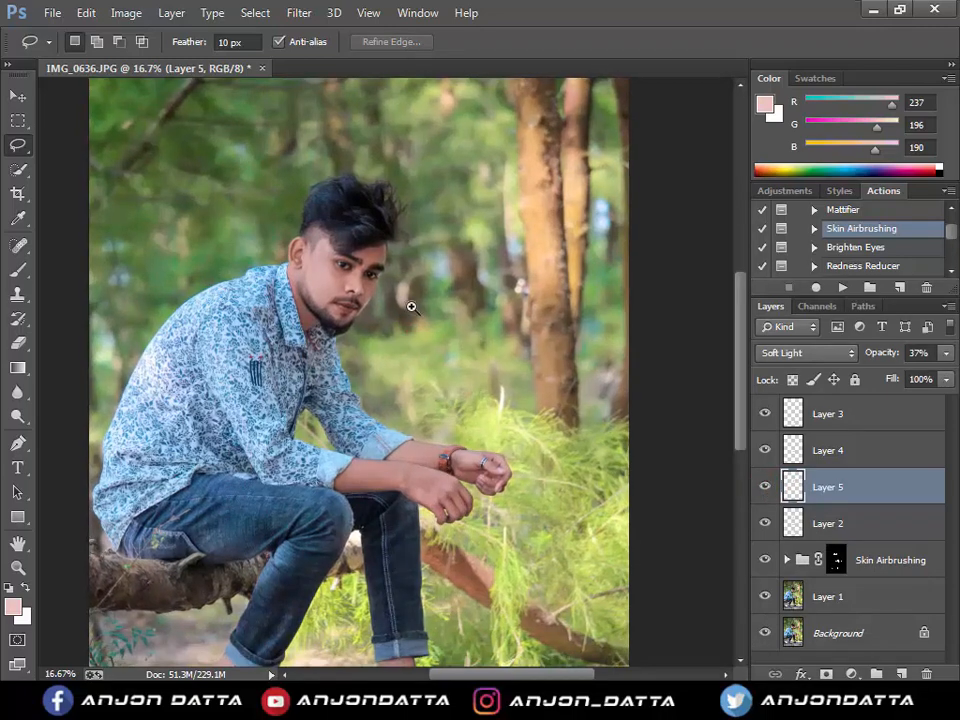
Delete the face copy, Layer 5, and return to a close view of the face
ctrl+click(343, 257)
ctrl+click(336, 249)
drag(829, 500, 926, 674)
ctrl+click(288, 192)
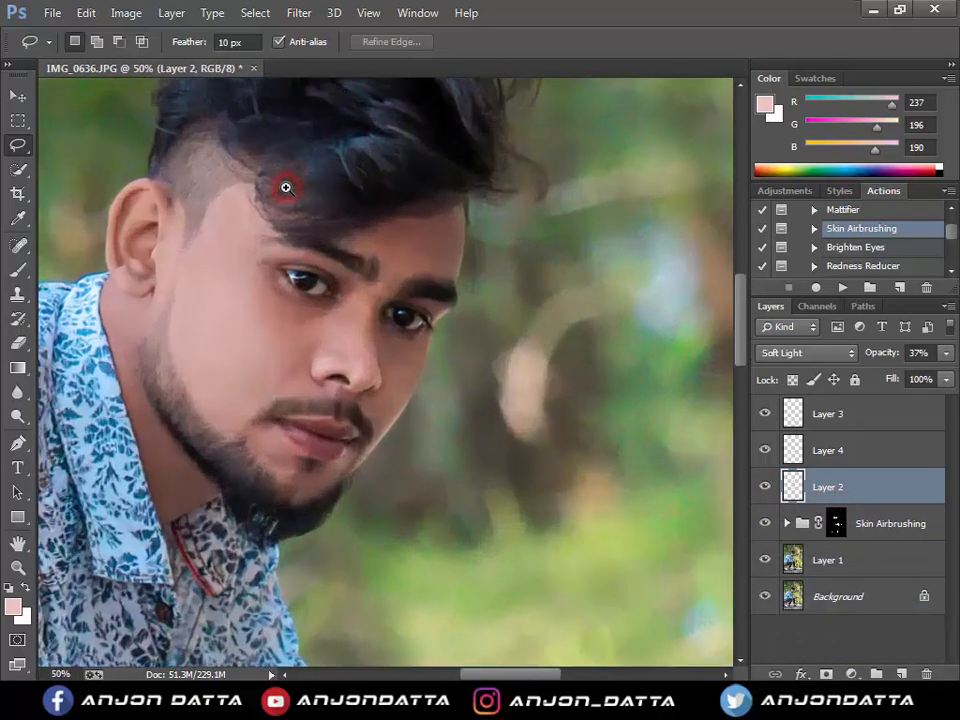
Set the brush size to 26 px for retouching the face on Layer 2
ctrl+click(285, 187)
key(b)
right_click(368, 310)
drag(478, 350, 462, 355)
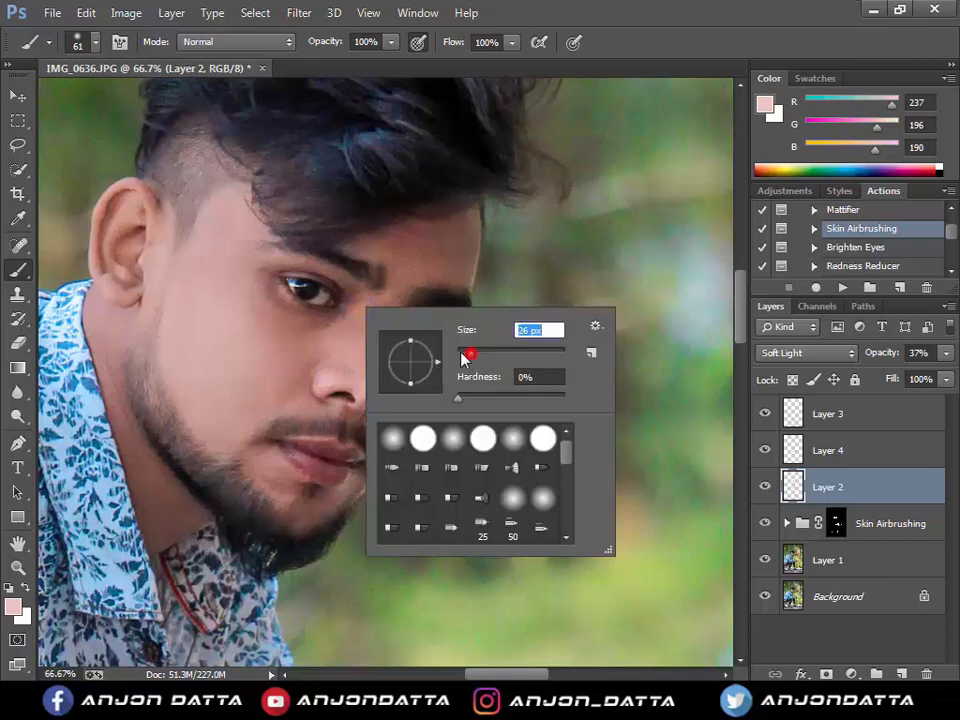
key(Return)
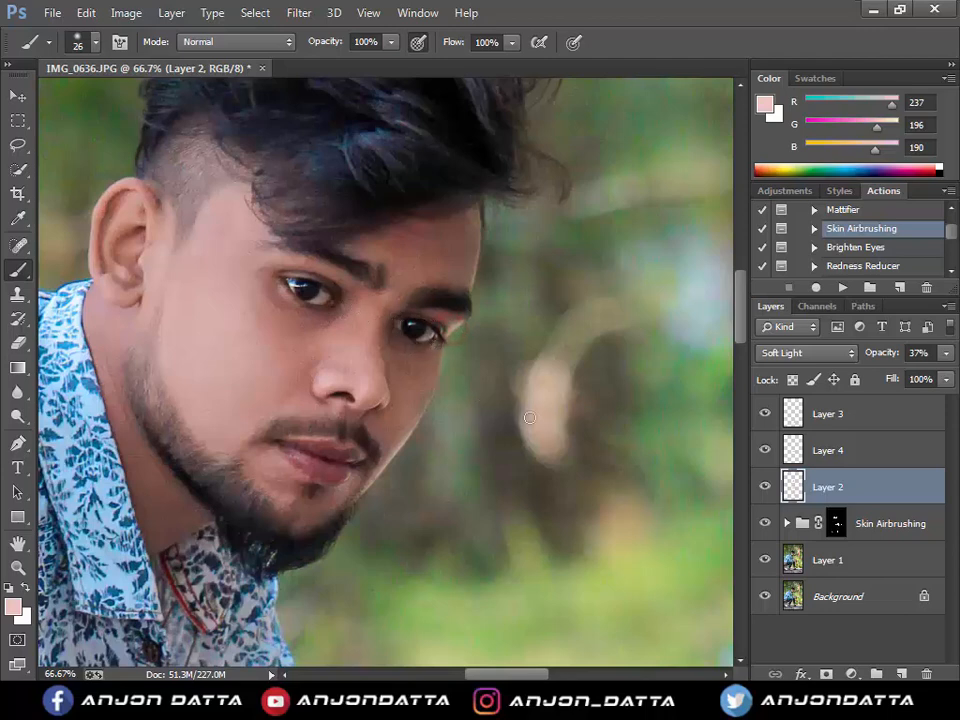
Lasso the whole face and copy that area of Layer 2 onto a new layer
key(l)
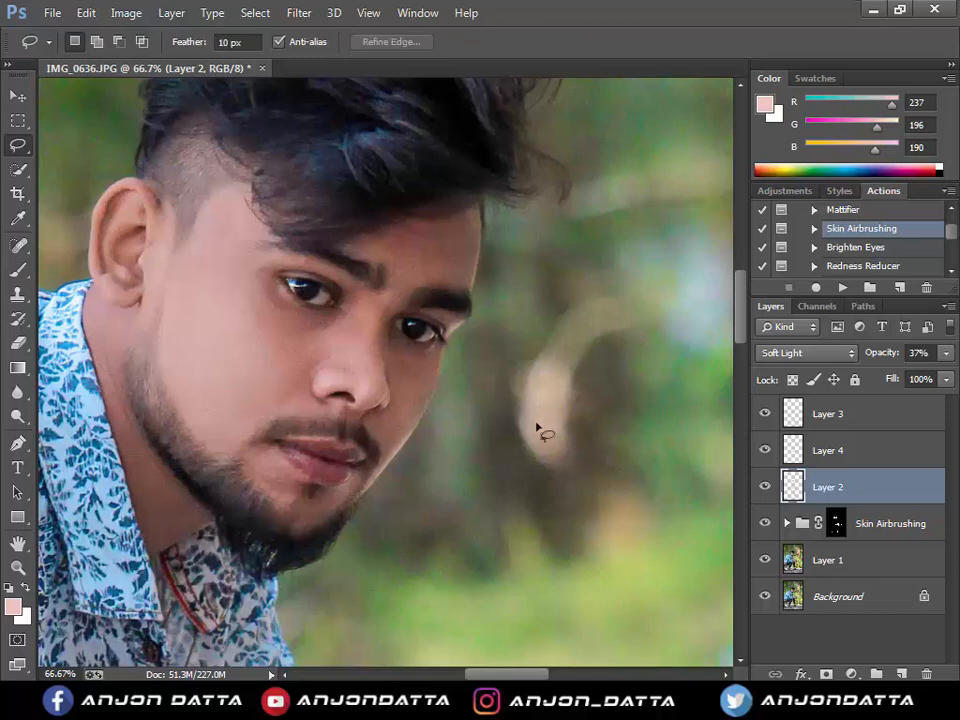
drag(538, 460, 350, 633)
drag(290, 637, 555, 386)
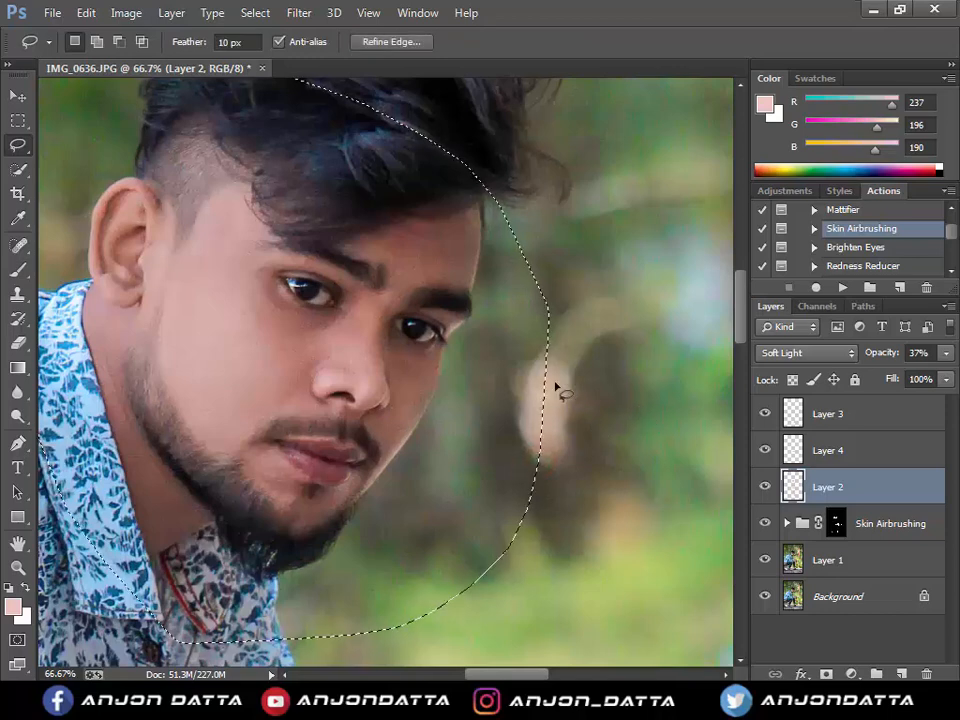
key(ctrl+j)
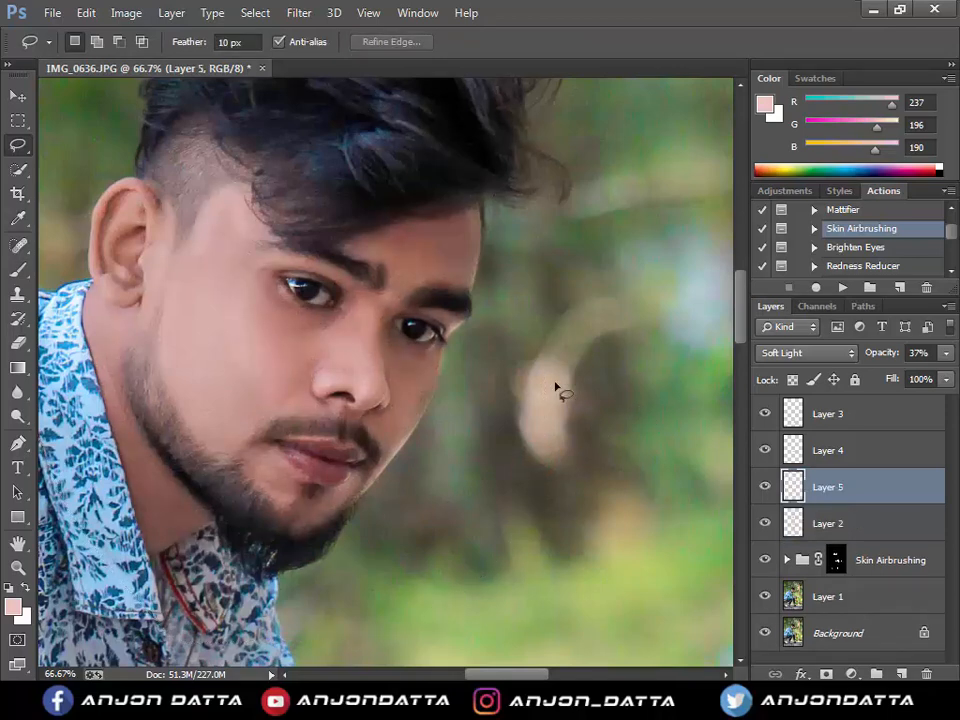
Lower the face copy's layer opacity to 11%
alt+click(555, 386)
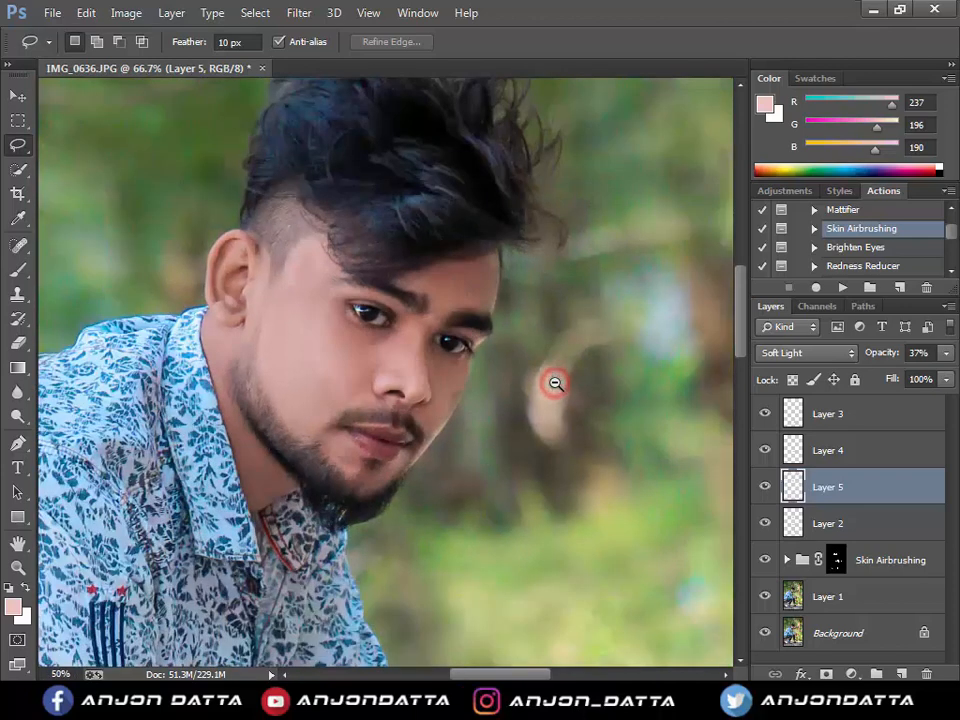
alt+click(555, 386)
click(941, 353)
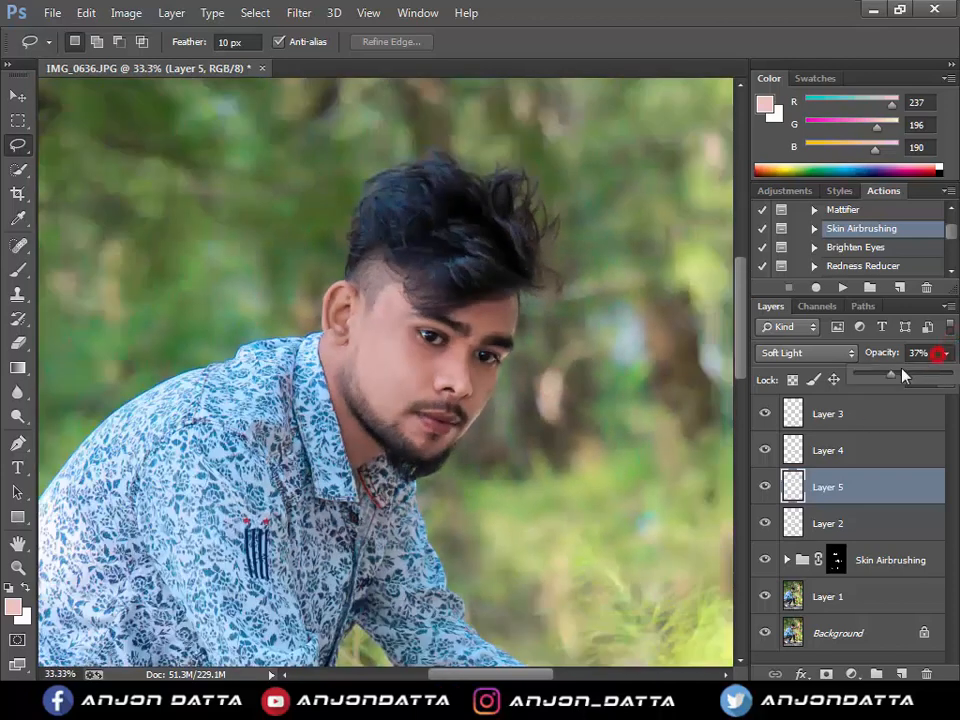
drag(864, 380, 867, 380)
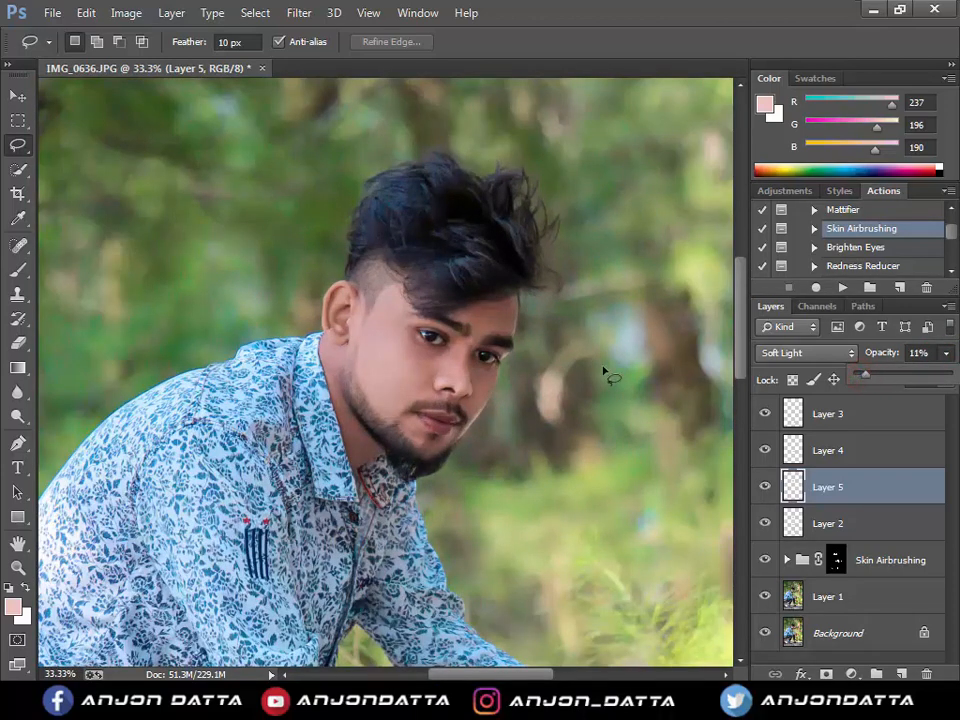
Paint over the temple and lower cheek on Layer 2 with a 68 px soft brush
ctrl+click(414, 302)
key(b)
click(833, 514)
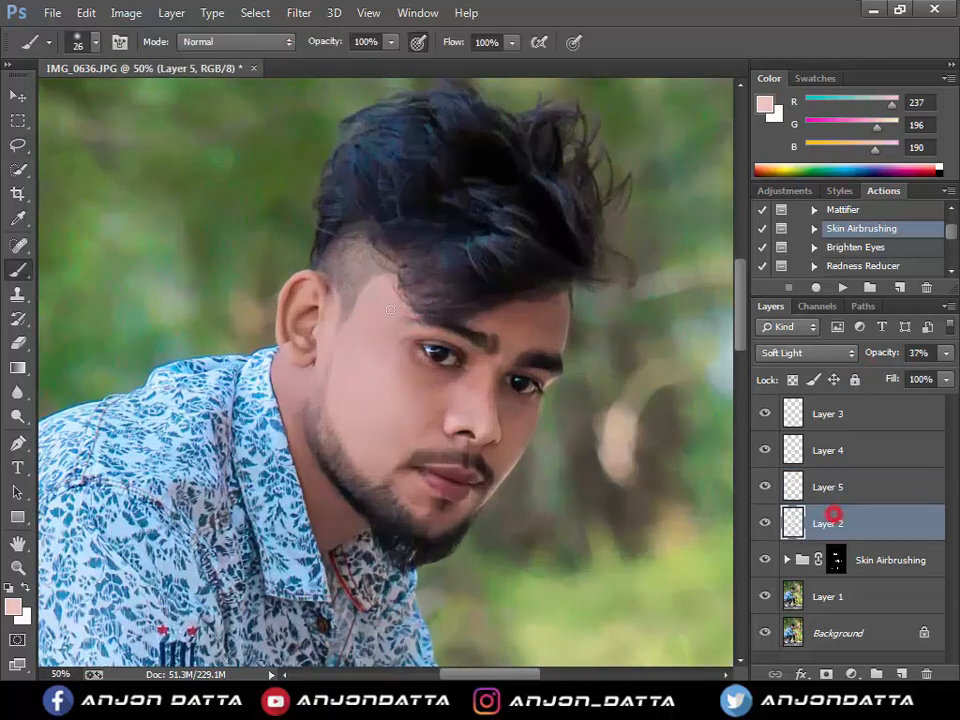
right_click(384, 315)
drag(492, 359, 512, 364)
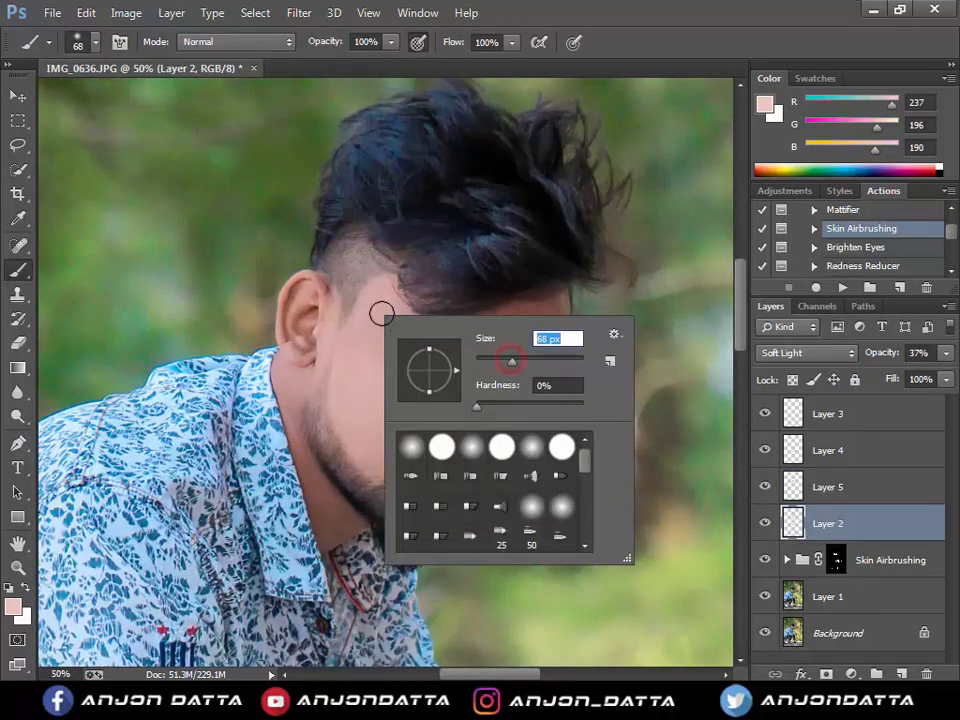
click(381, 295)
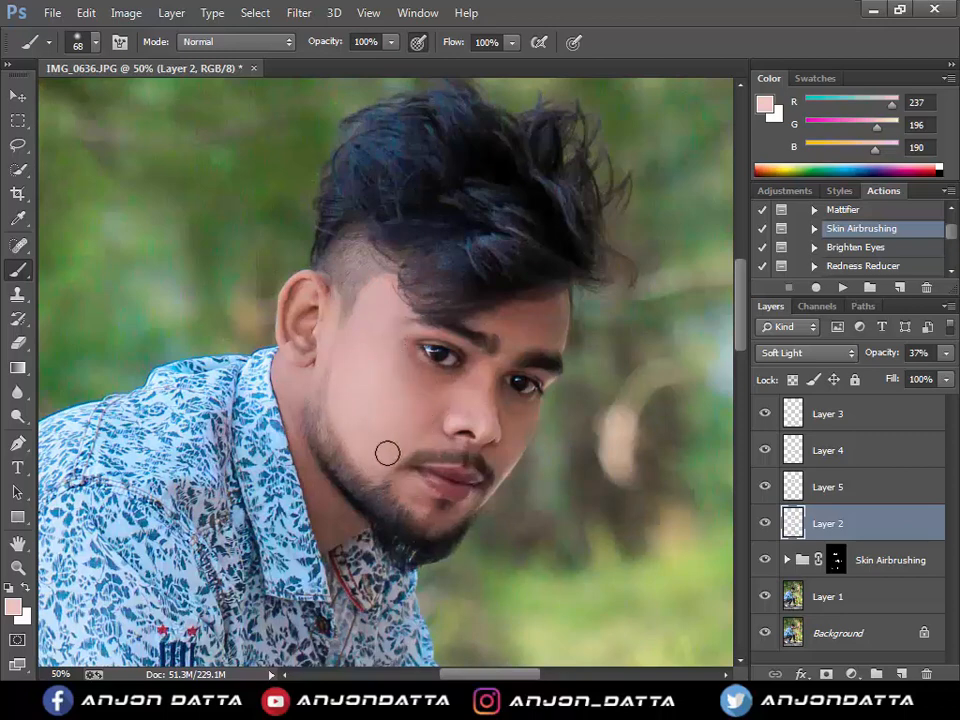
click(404, 491)
View the whole portrait and compare it with and without Layer 5
alt+click(611, 354)
alt+click(611, 354)
key(l)
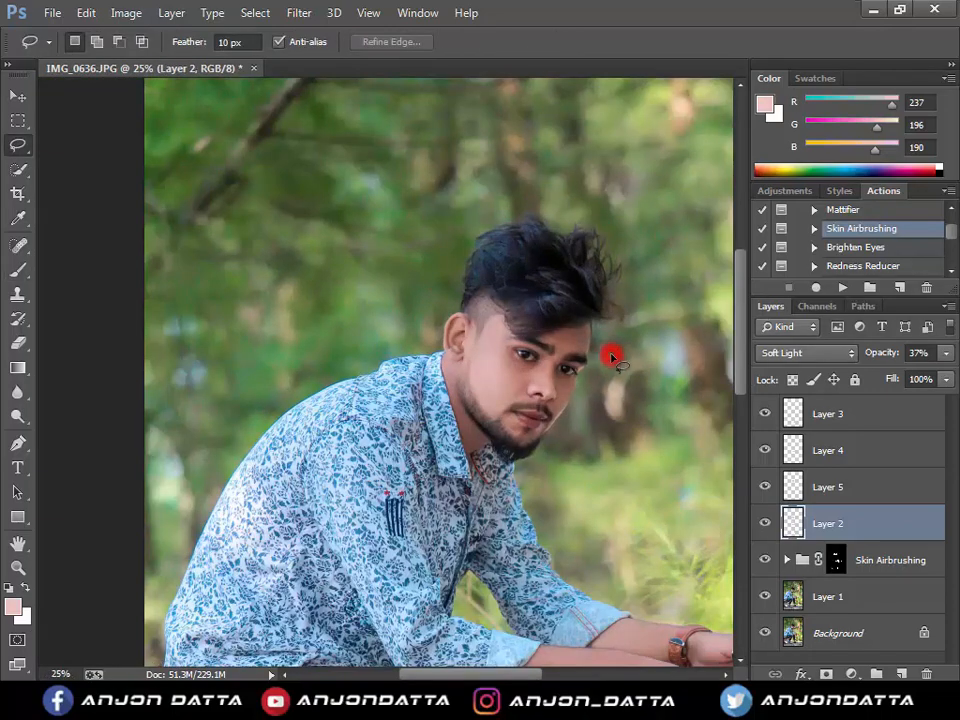
alt+click(611, 354)
alt+click(611, 354)
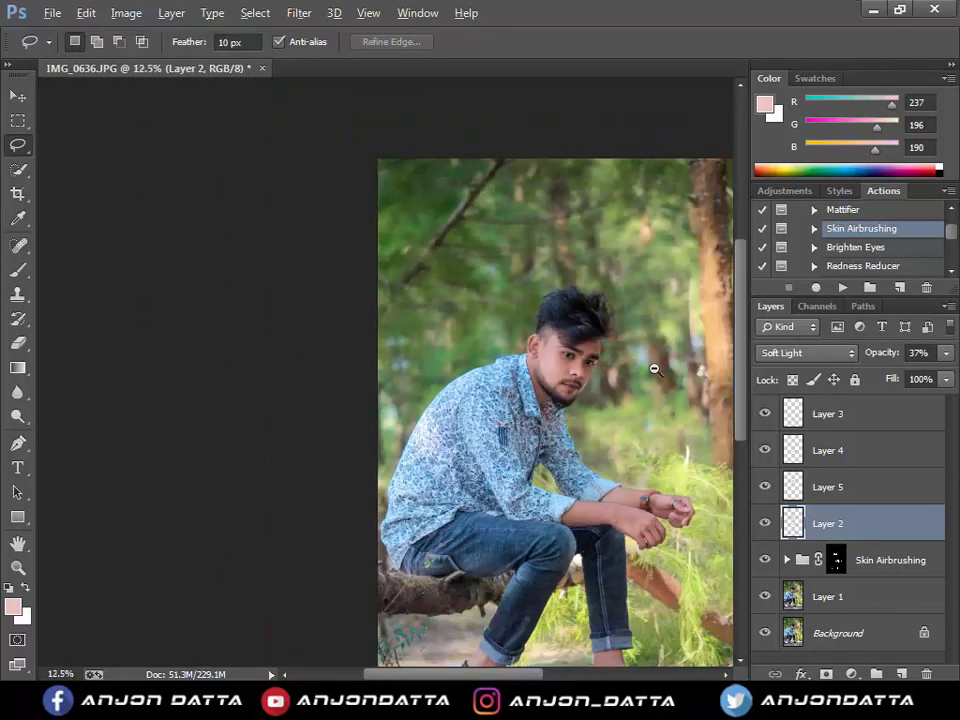
alt+click(655, 369)
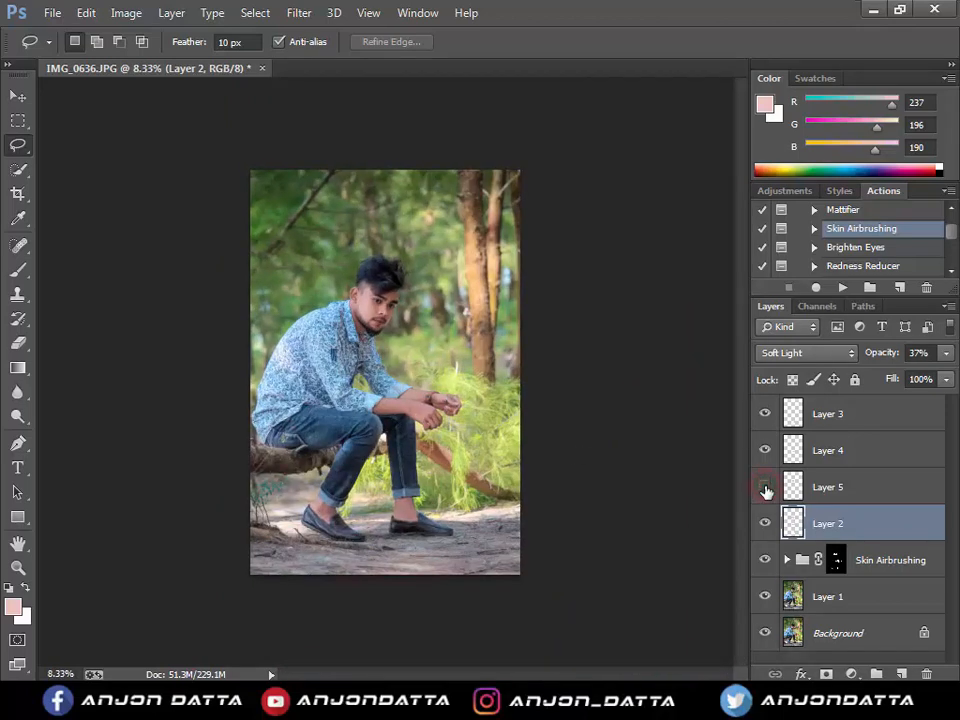
Try shifting Layer 2 and the face copy, Layer 5, sideways off the face
key(v)
drag(364, 302, 454, 303)
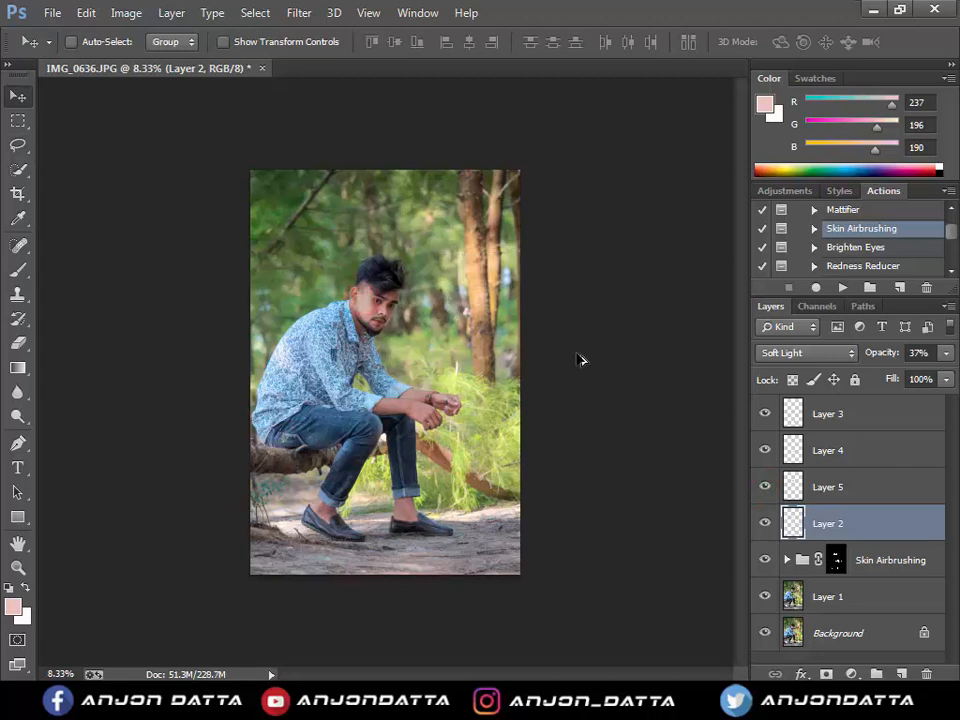
click(826, 487)
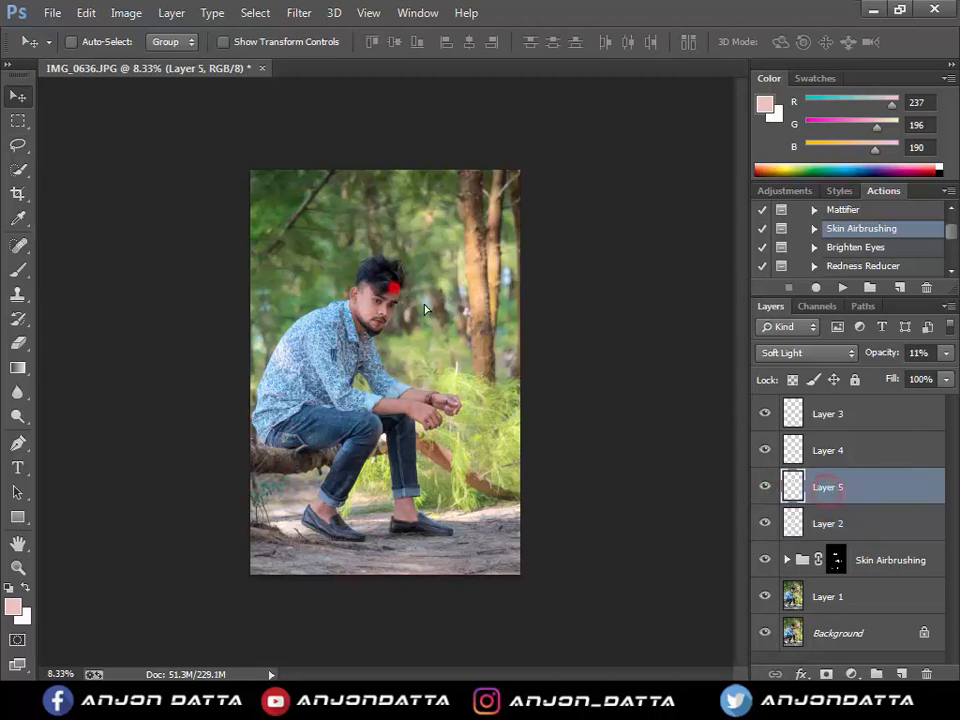
drag(392, 272, 469, 325)
click(832, 523)
click(836, 490)
Test Layer 5 at 100% and much lower opacity, and delete that layer
drag(946, 353, 933, 372)
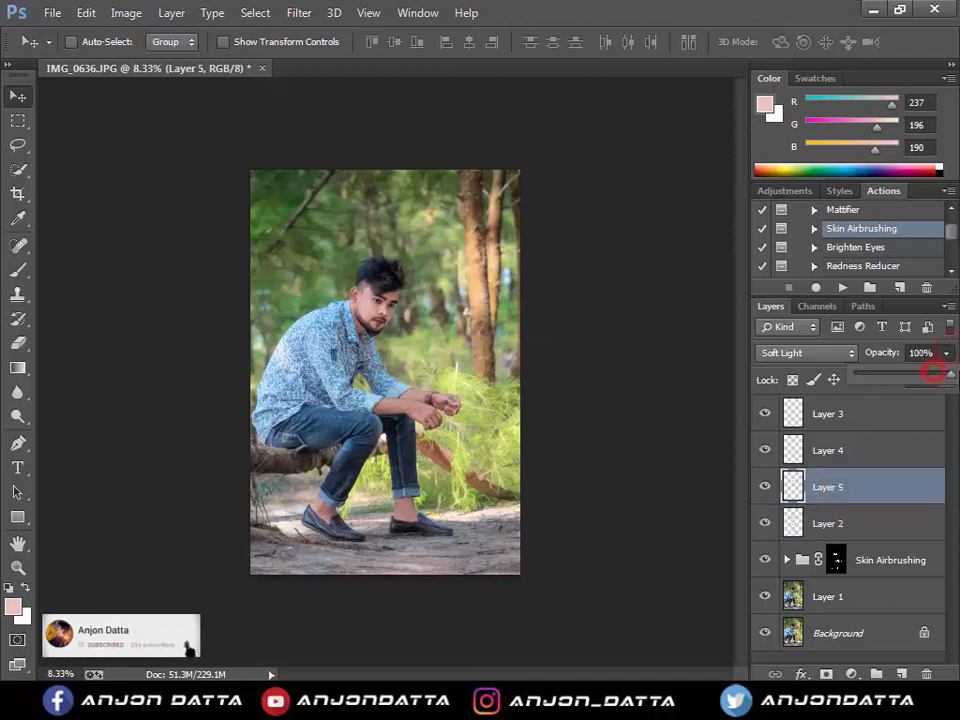
drag(855, 380, 850, 380)
drag(825, 487, 927, 675)
Lasso the face, copy that area of Layer 2 onto a new layer and reduce its opacity to 22%
key(l)
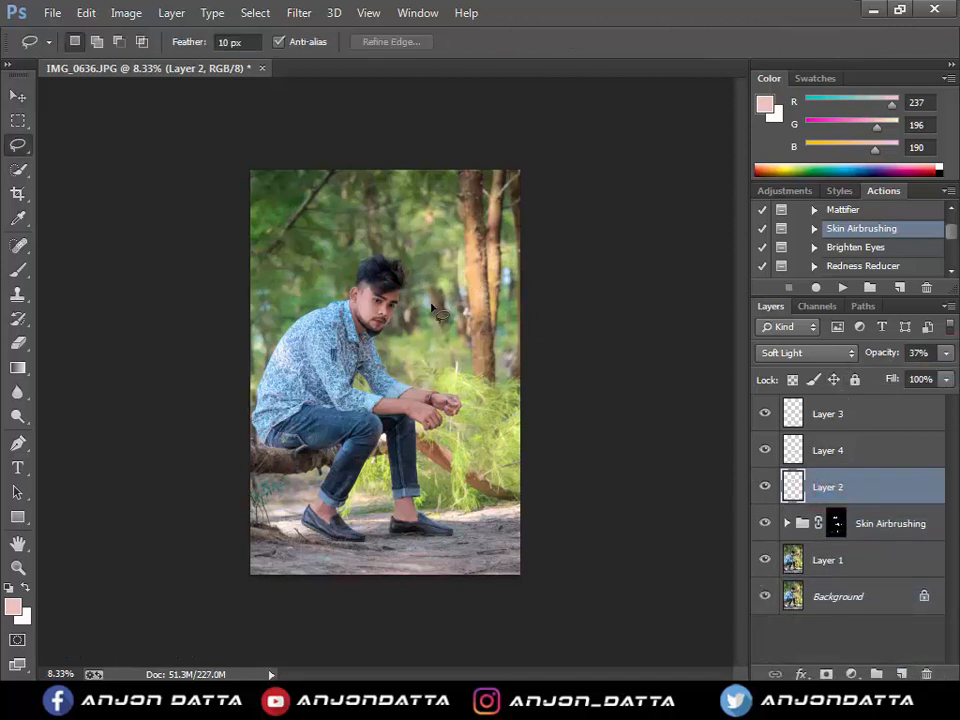
mouse_move(435, 303)
mouse_down()
mouse_move(311, 252)
mouse_move(437, 297)
mouse_up()
key(ctrl+j)
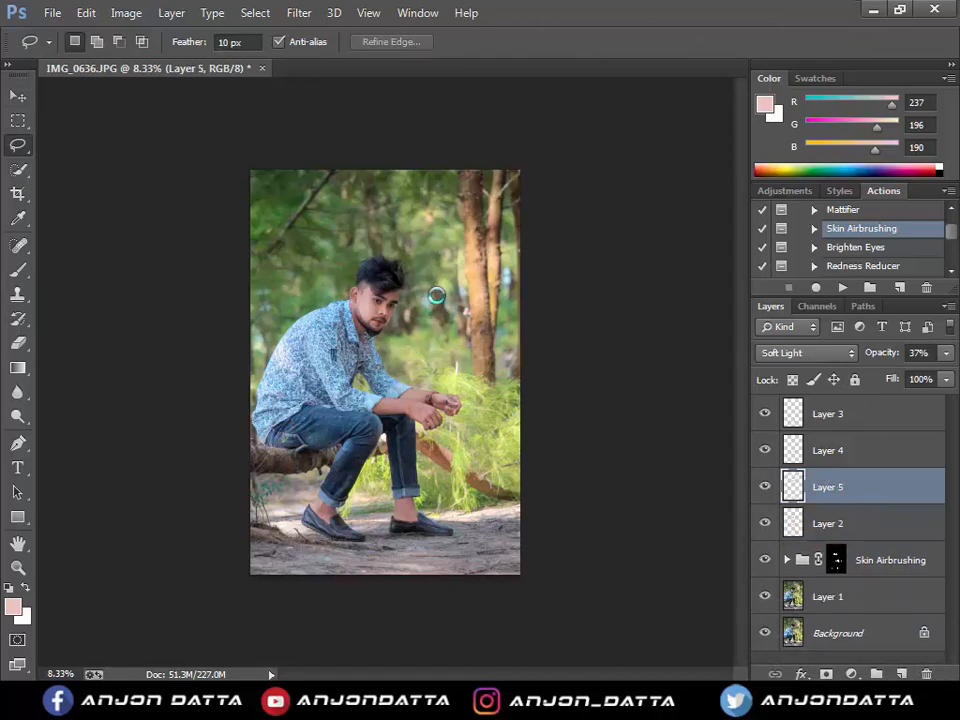
scroll(437, 298, up, 1)
click(940, 352)
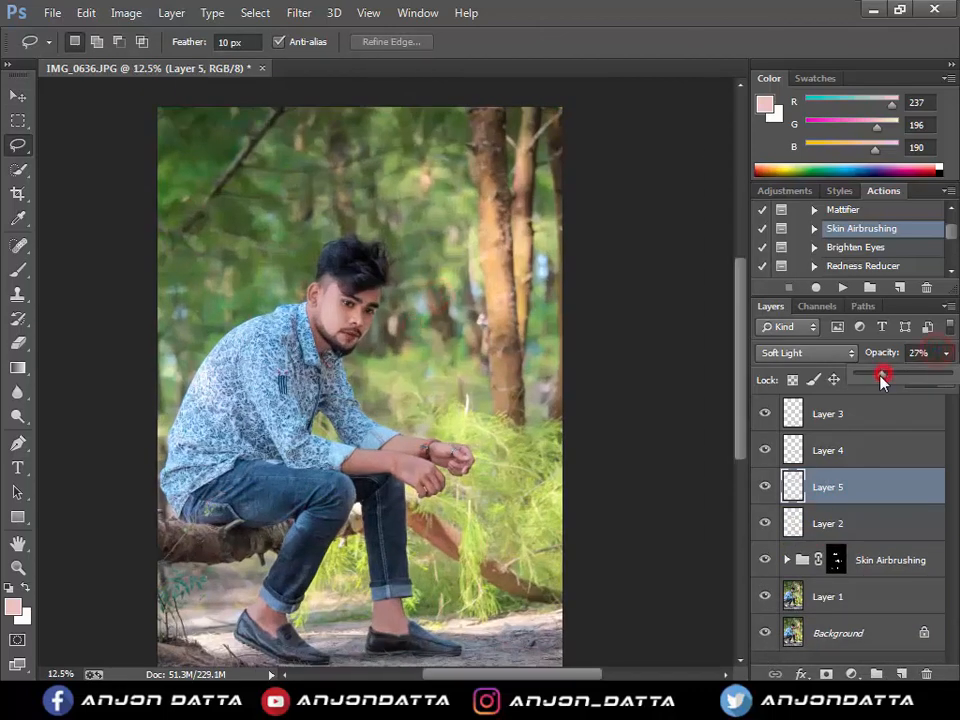
Erase part of Layer 5 along the cheek near the ear with a 125 px eraser
key(e)
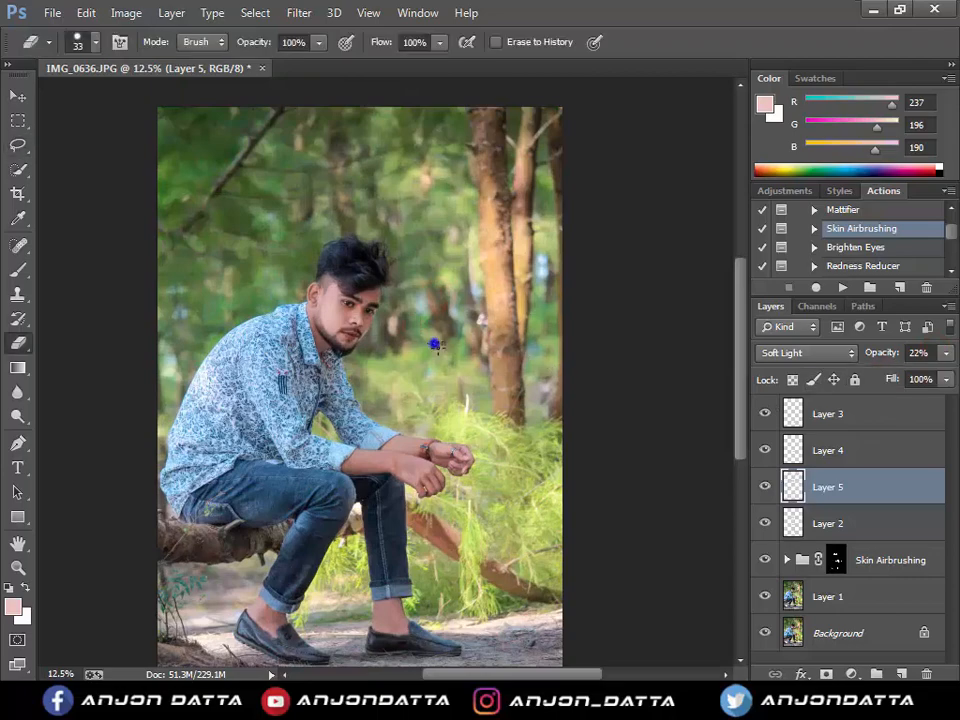
right_click(433, 343)
drag(589, 385, 595, 386)
ctrl+click(323, 302)
click(456, 275)
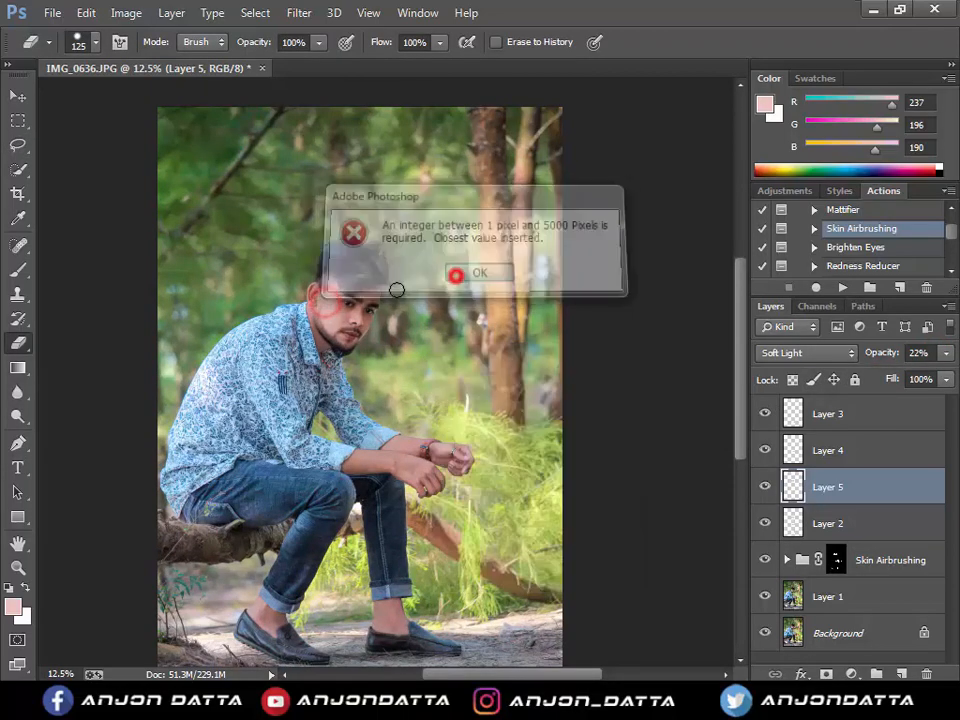
ctrl+click(325, 303)
mouse_move(325, 303)
mouse_down()
mouse_move(339, 300)
mouse_move(349, 262)
mouse_move(346, 347)
mouse_move(331, 361)
mouse_up()
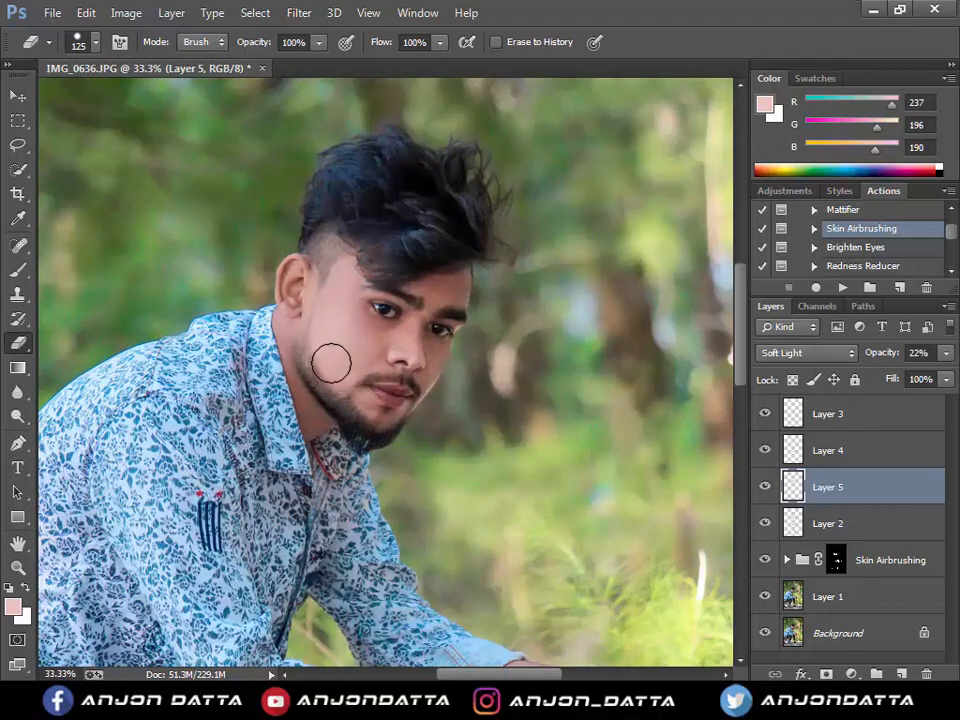
Set Layer 5's opacity to 14% while judging the full portrait
alt+click(489, 400)
alt+click(490, 398)
alt+click(490, 398)
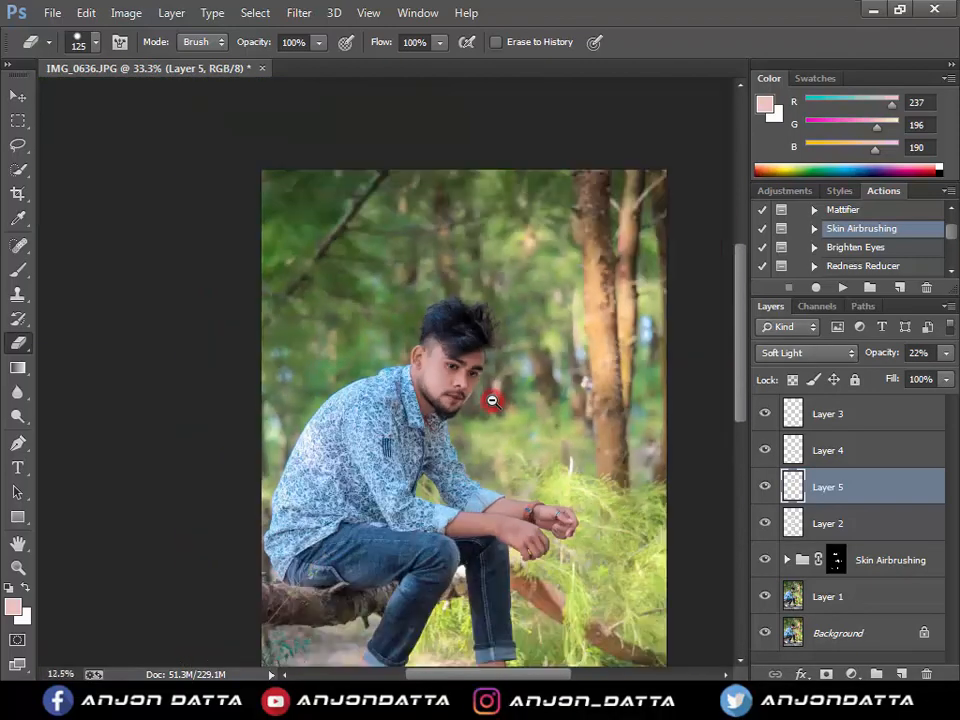
alt+click(492, 401)
key(l)
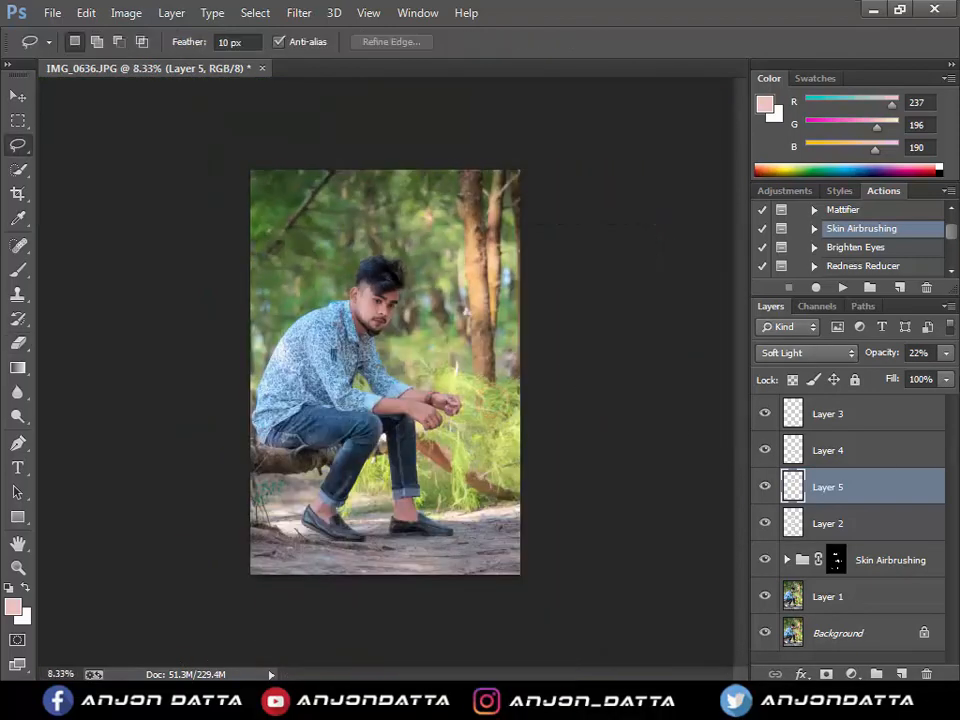
click(943, 353)
drag(872, 378, 869, 384)
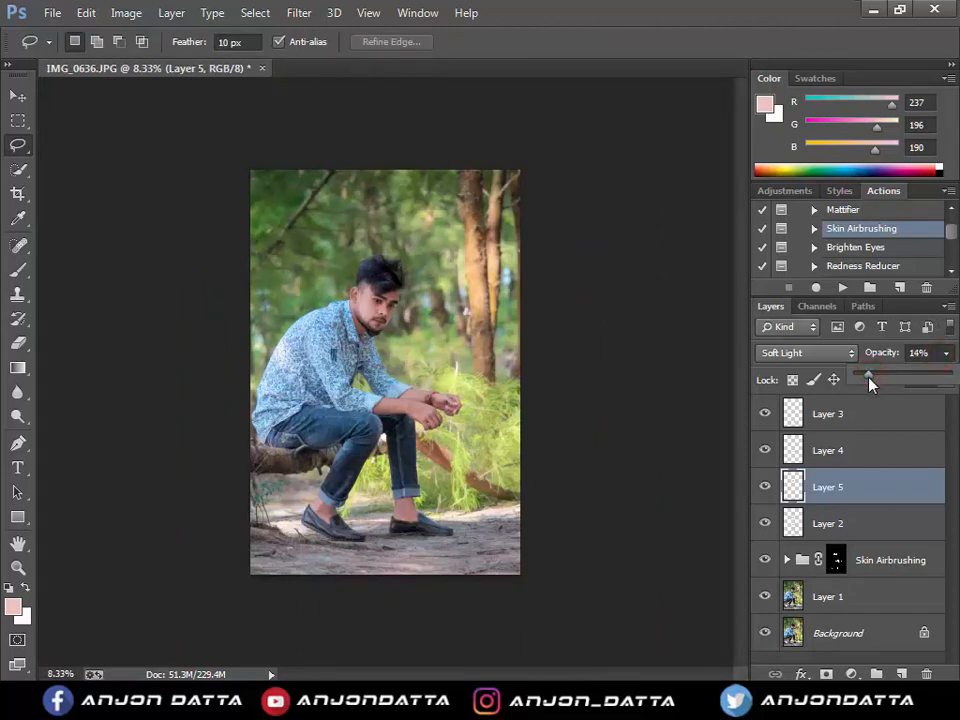
Merge all layers from Layer 1 up to Layer 3 into one layer above the Background
click(876, 597)
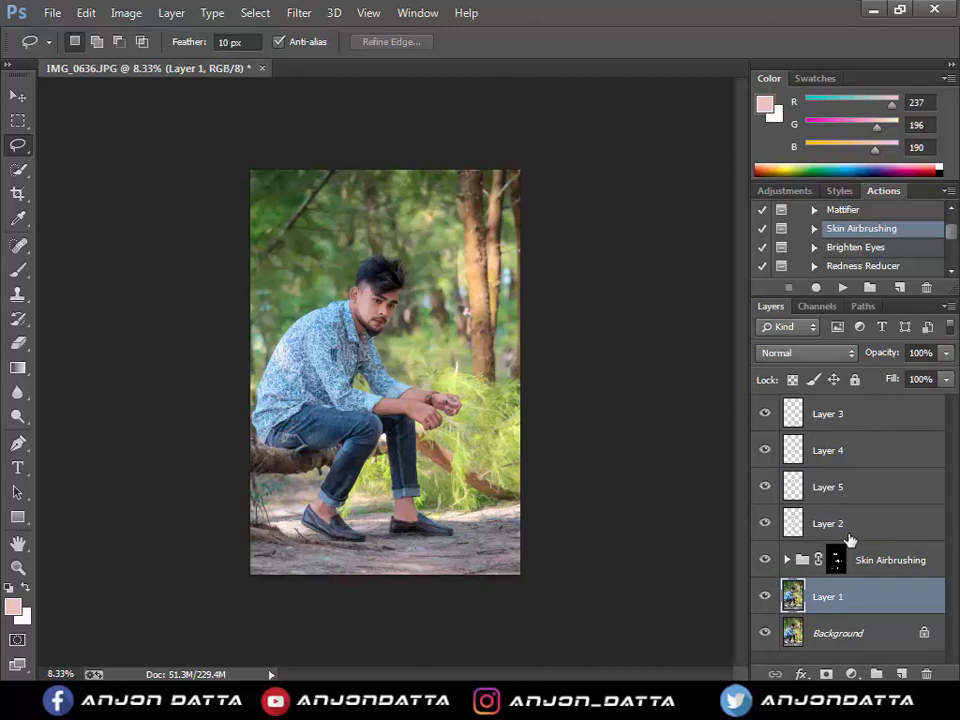
shift+click(872, 416)
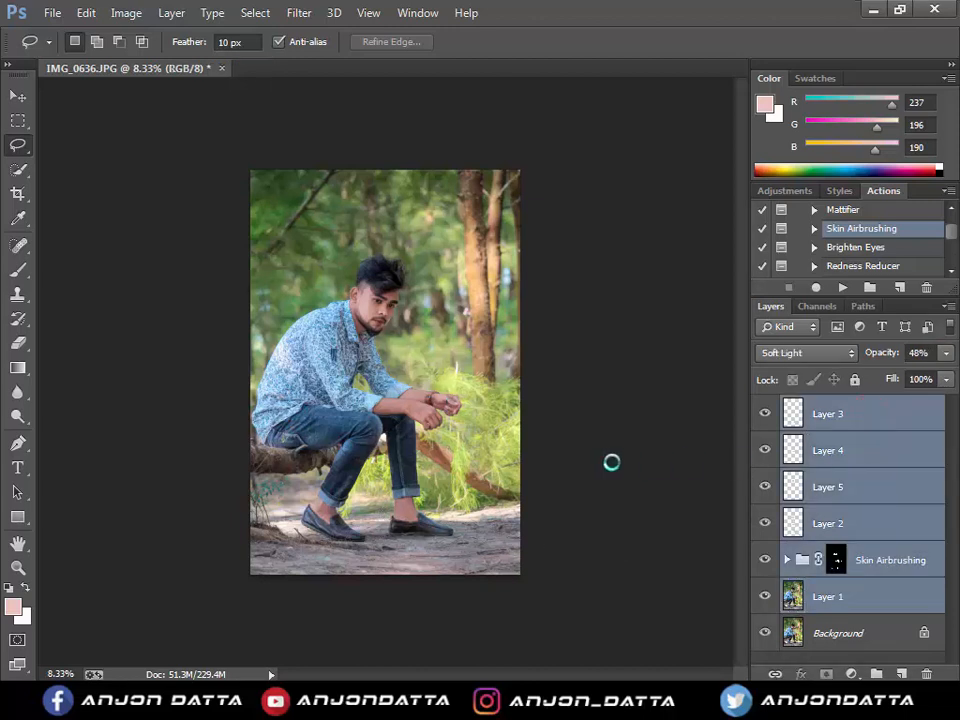
key(ctrl+e)
Retouch the skin just below the outer corner of the eye nearest the ear with the Clone Stamp
ctrl+click(377, 321)
ctrl+click(377, 321)
ctrl+click(379, 323)
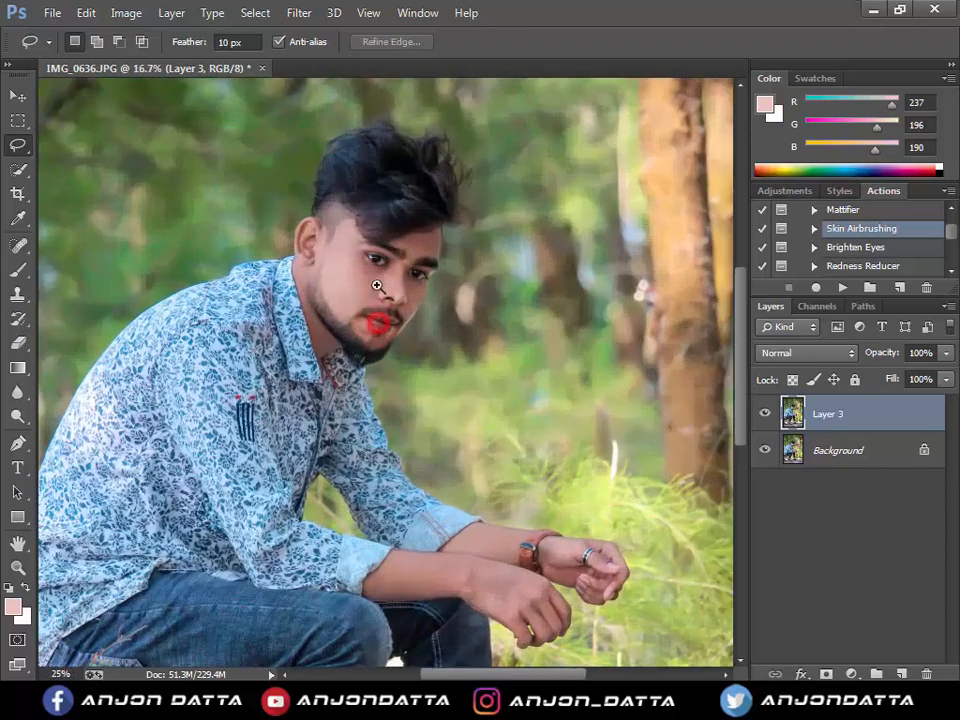
ctrl+click(364, 272)
ctrl+click(361, 273)
click(361, 273)
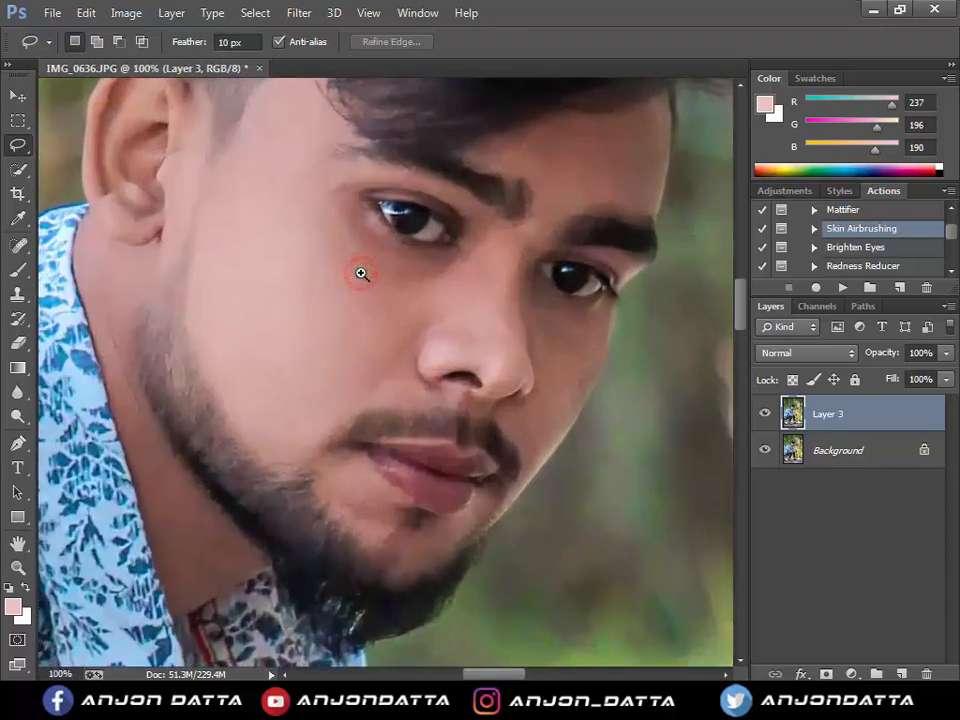
key(s)
drag(357, 250, 345, 225)
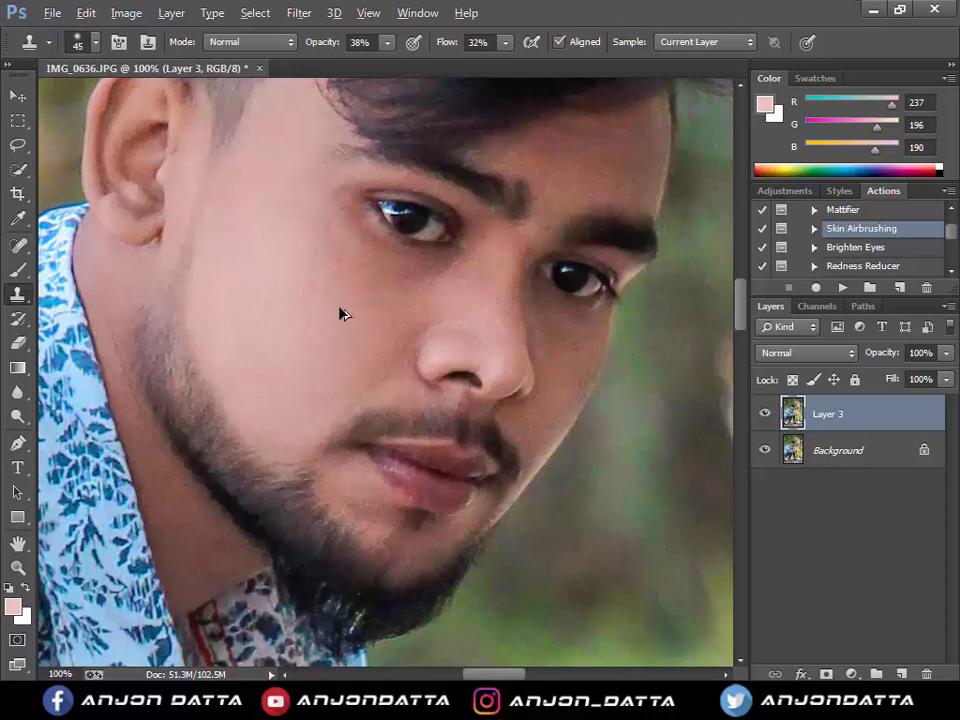
Sample clean cheek skin and clone it over the uneven area beside that eye's outer corner
alt+click(335, 292)
click(311, 268)
click(323, 243)
click(313, 260)
click(326, 236)
drag(331, 252, 340, 258)
click(341, 260)
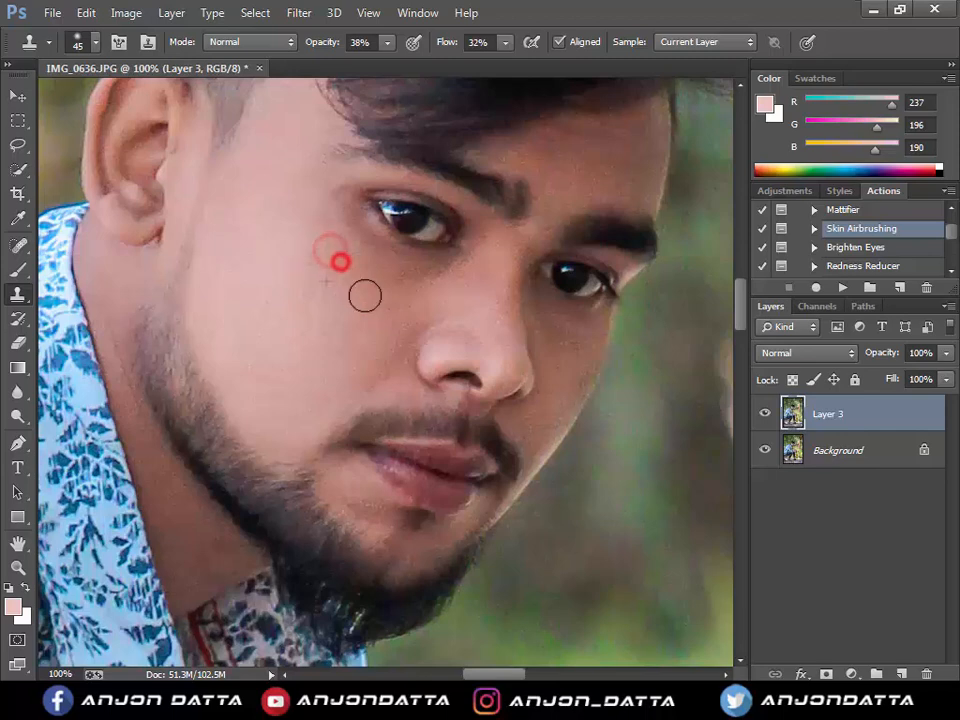
Clone clean skin over the shadow beneath the eye nearest the ear, working along to its inner corner beside the nose
click(406, 280)
click(393, 281)
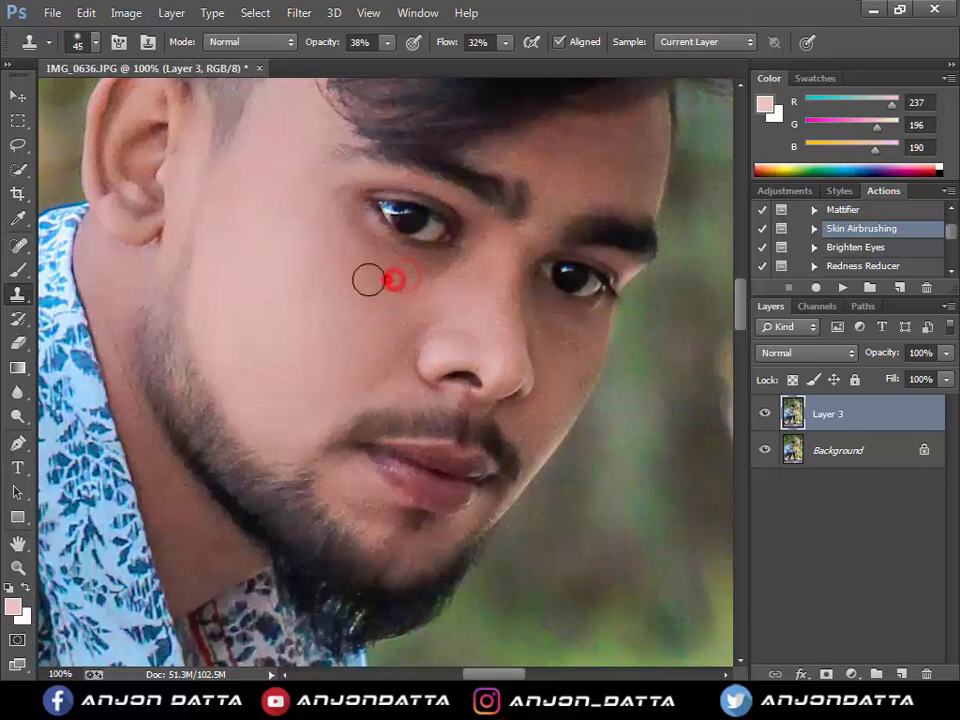
click(369, 280)
click(388, 281)
click(429, 281)
click(446, 272)
click(449, 267)
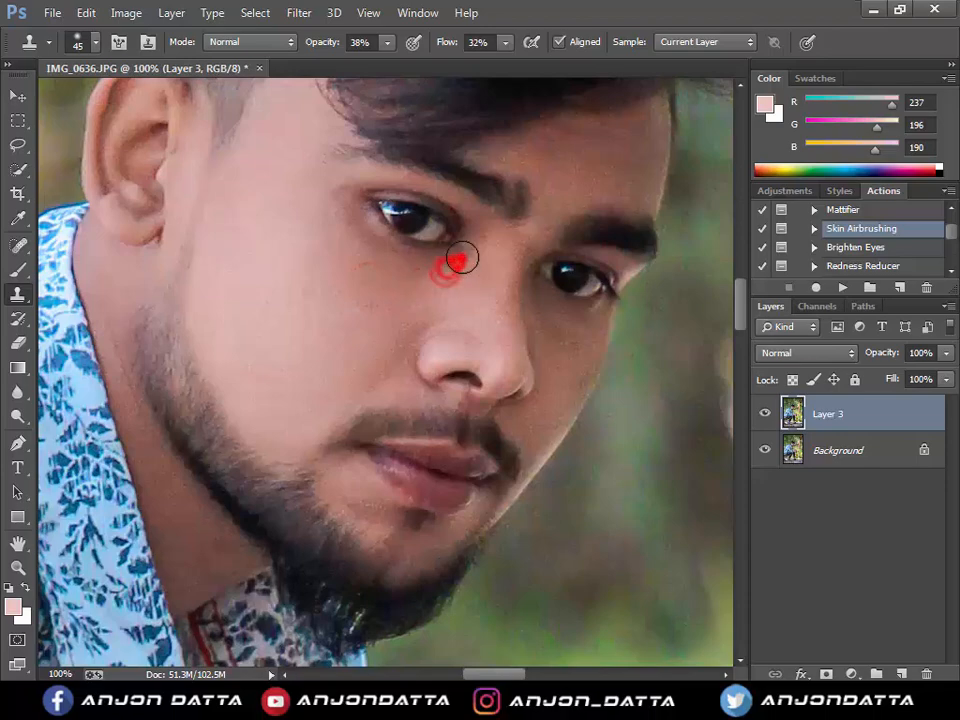
click(474, 253)
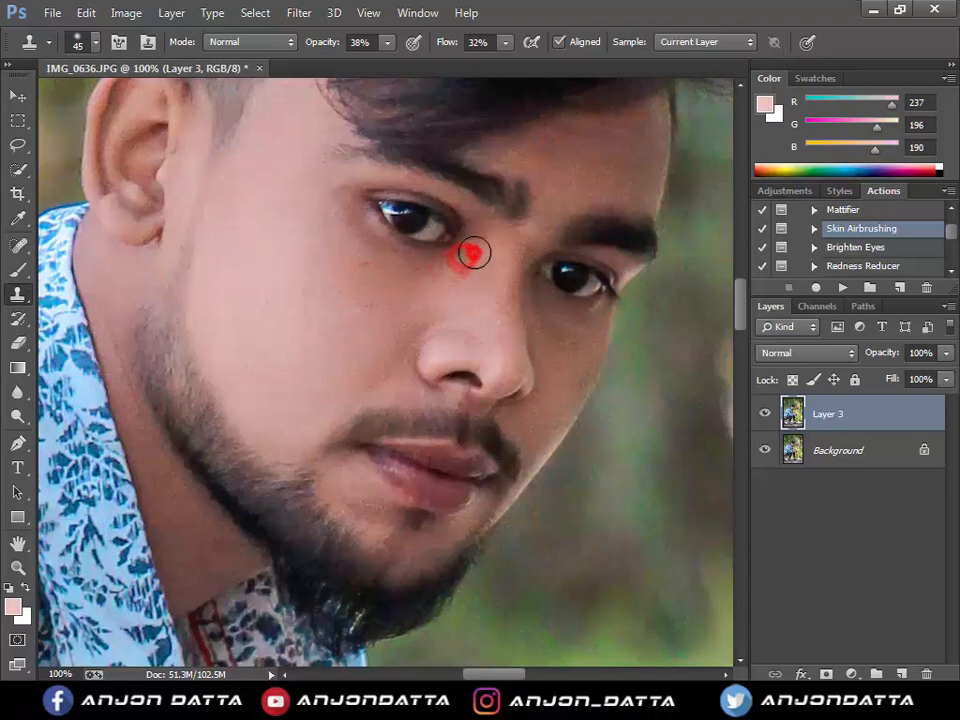
Raise the saturation of the Reds to +10 on Layer 3 with a Hue/Saturation adjustment
alt+click(382, 303)
alt+click(382, 303)
alt+click(382, 303)
alt+click(382, 303)
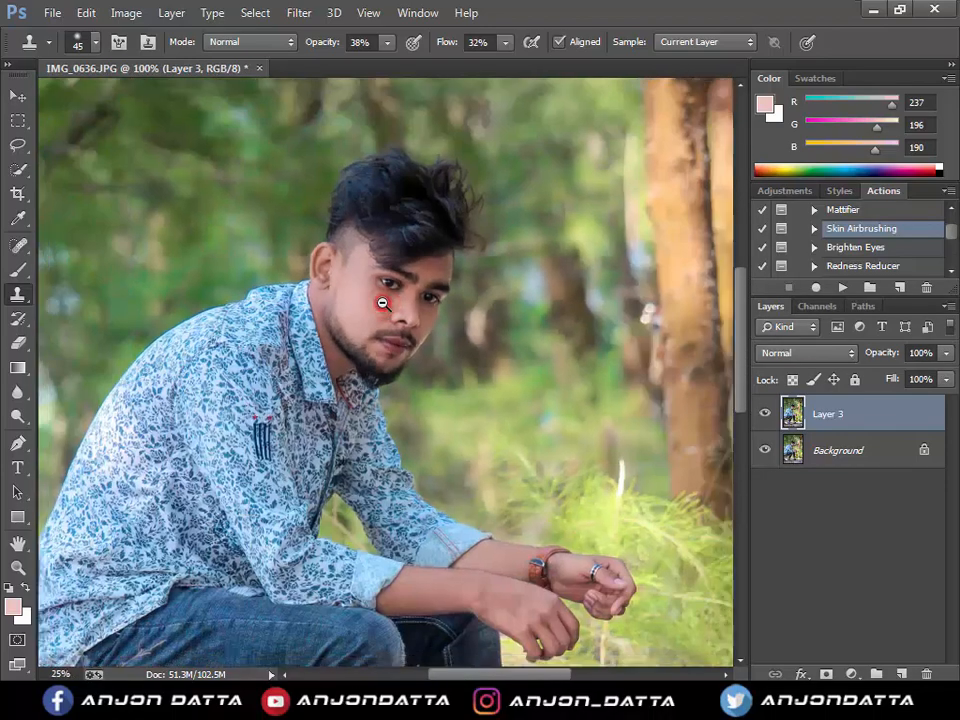
alt+click(382, 303)
alt+click(382, 303)
alt+click(382, 303)
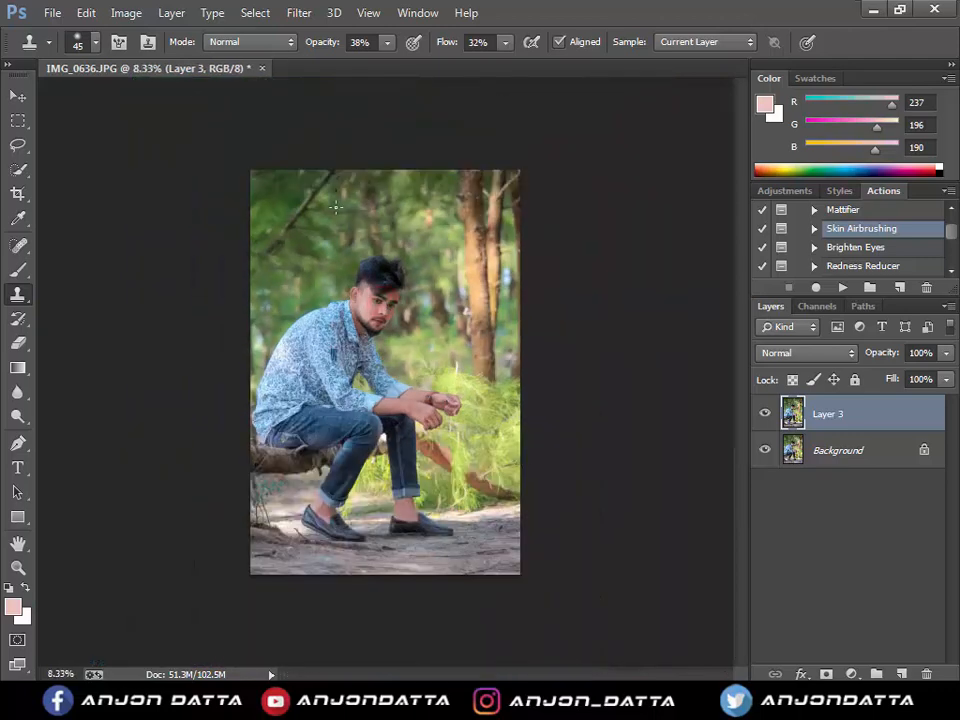
key(i)
key(ctrl+u)
click(700, 168)
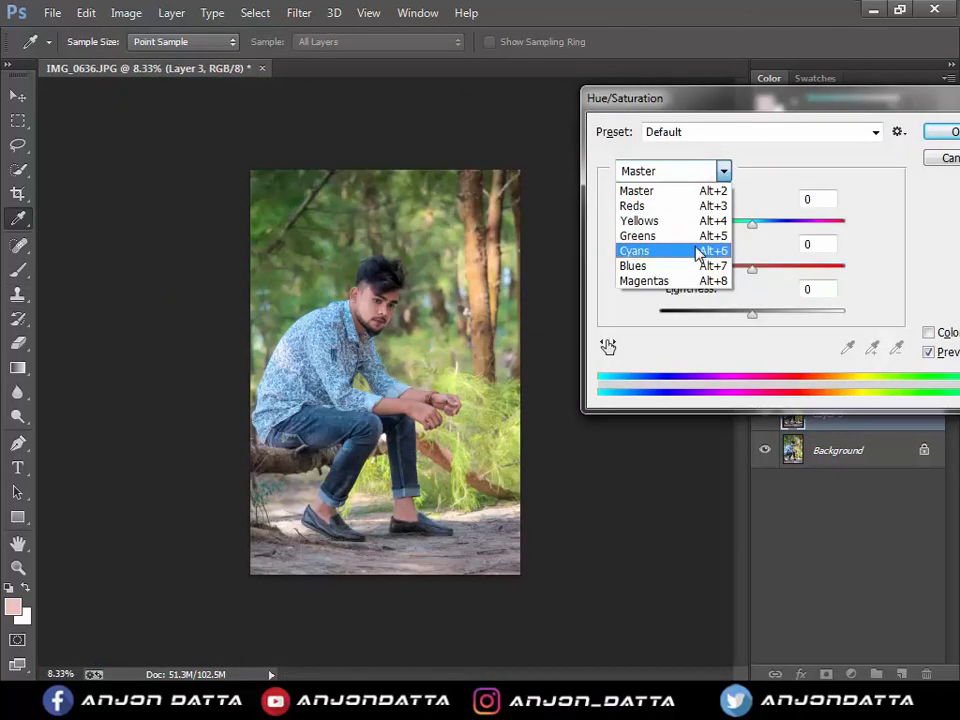
click(694, 206)
drag(752, 268, 762, 272)
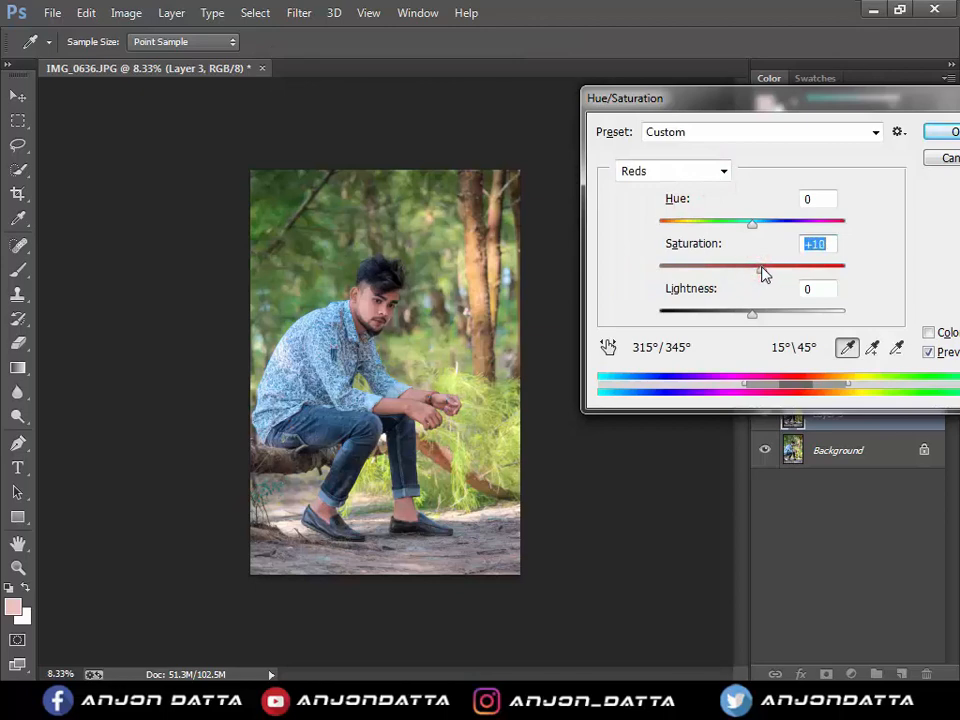
key(Return)
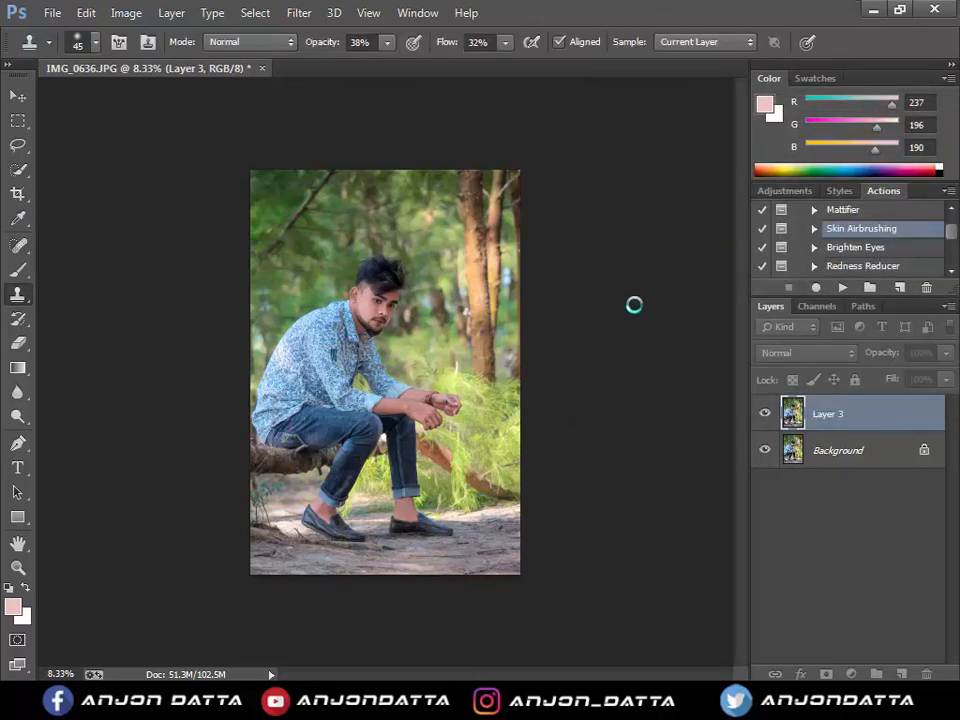
Start the Camera Raw filter on Layer 3 and set both Temperature and Tint to +8
scroll(375, 304, up, 3)
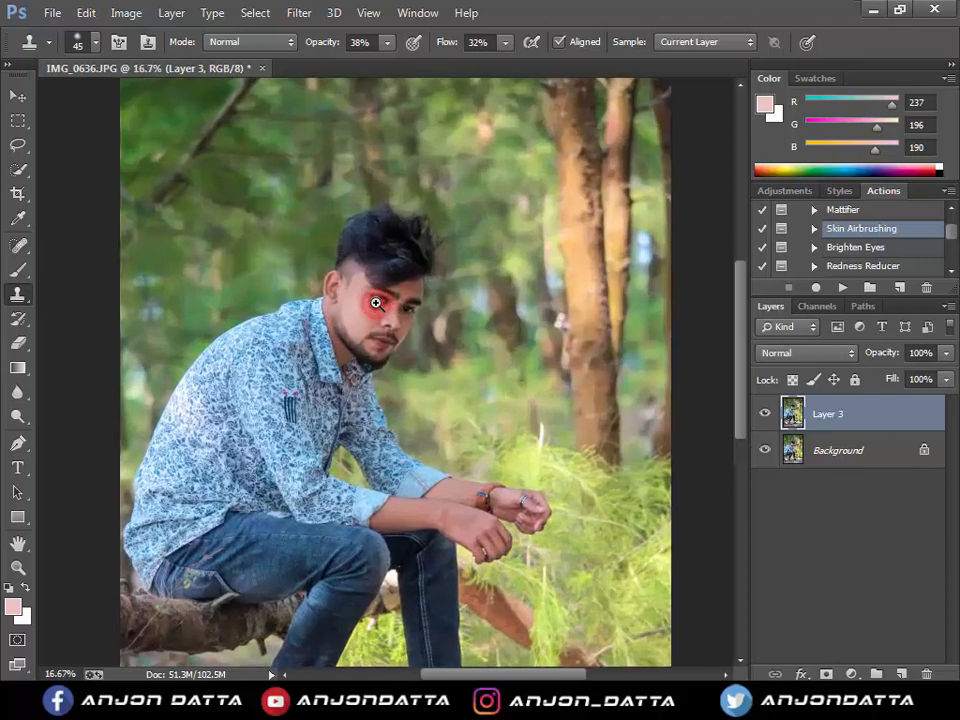
scroll(375, 304, down, 1)
scroll(390, 290, down, 2)
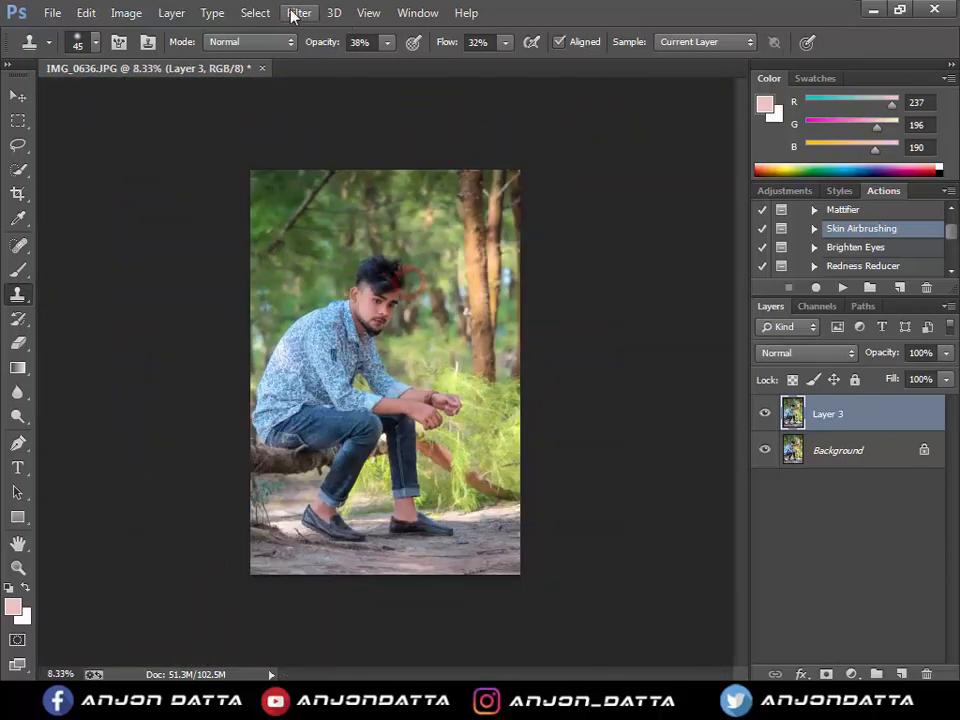
click(298, 12)
click(344, 121)
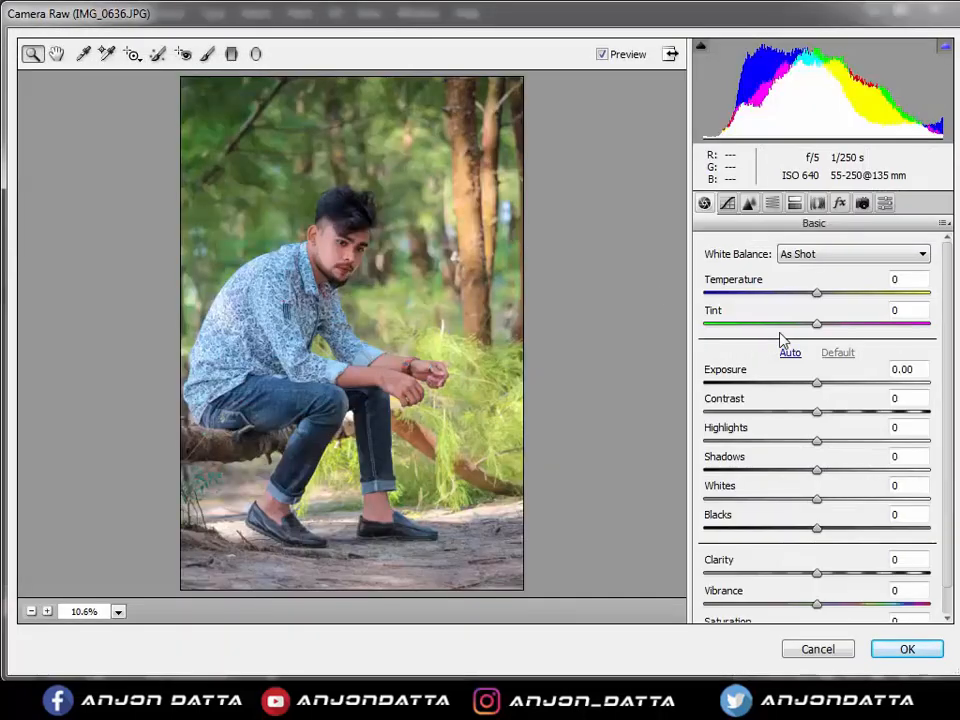
mouse_move(825, 325)
mouse_down()
mouse_move(846, 326)
mouse_move(808, 298)
mouse_move(838, 294)
mouse_move(836, 324)
mouse_move(825, 294)
mouse_move(828, 329)
mouse_up()
Split-tone the highlights with Hue 86 and Saturation 43, and set the Balance to -81
click(794, 203)
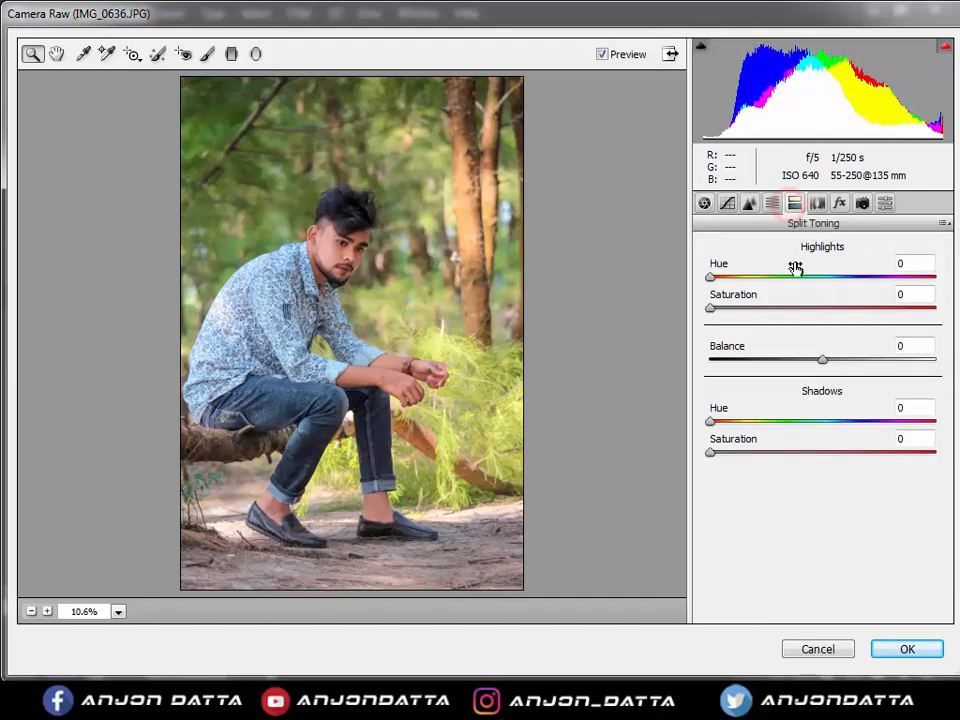
click(763, 276)
click(806, 309)
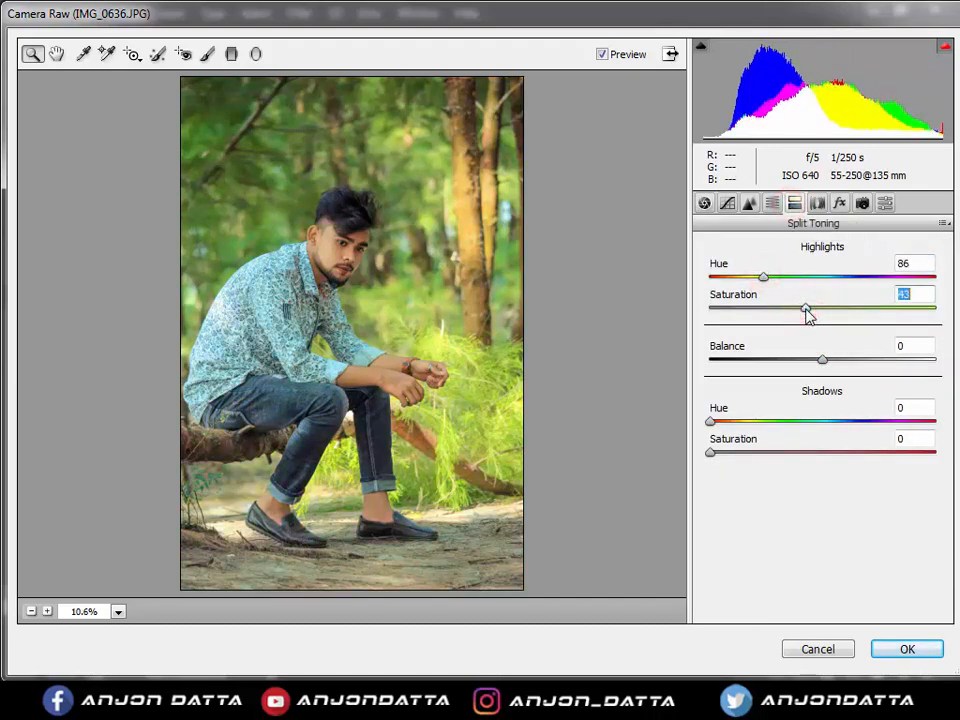
drag(797, 366, 735, 379)
Tint the split-toning shadows with Saturation 6, trying Hue 170 before settling on Hue 300
click(815, 421)
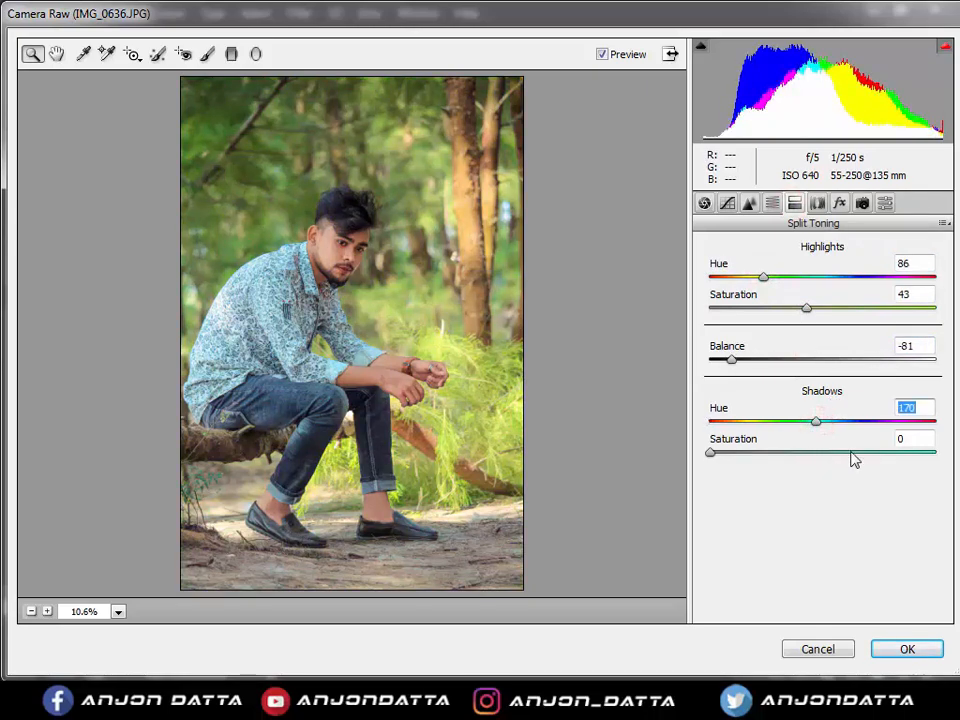
click(851, 452)
drag(851, 452, 765, 457)
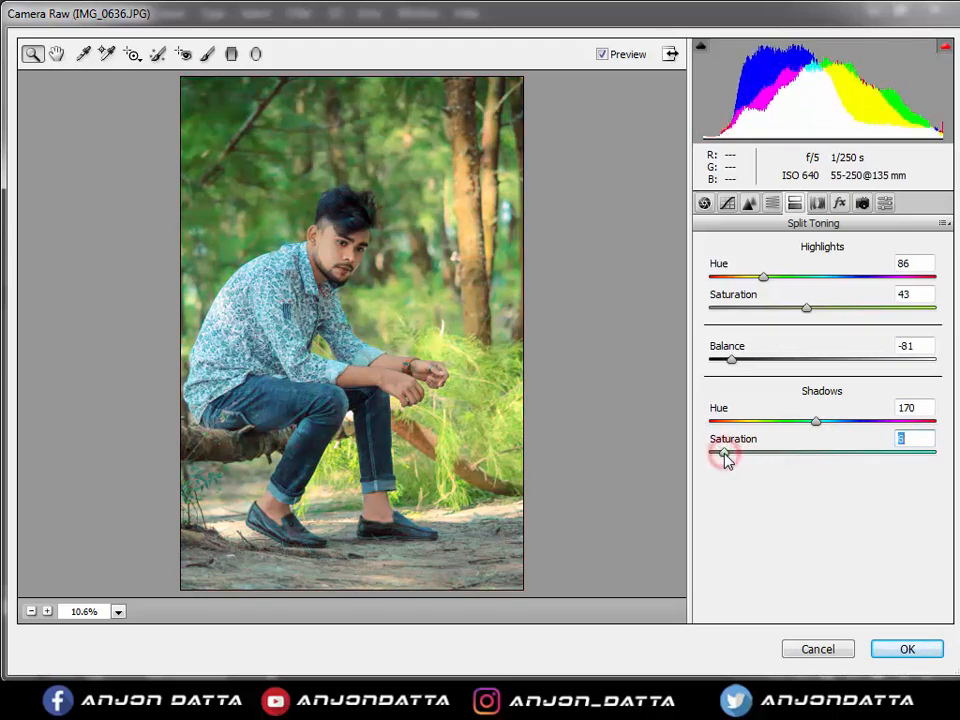
click(754, 421)
click(893, 423)
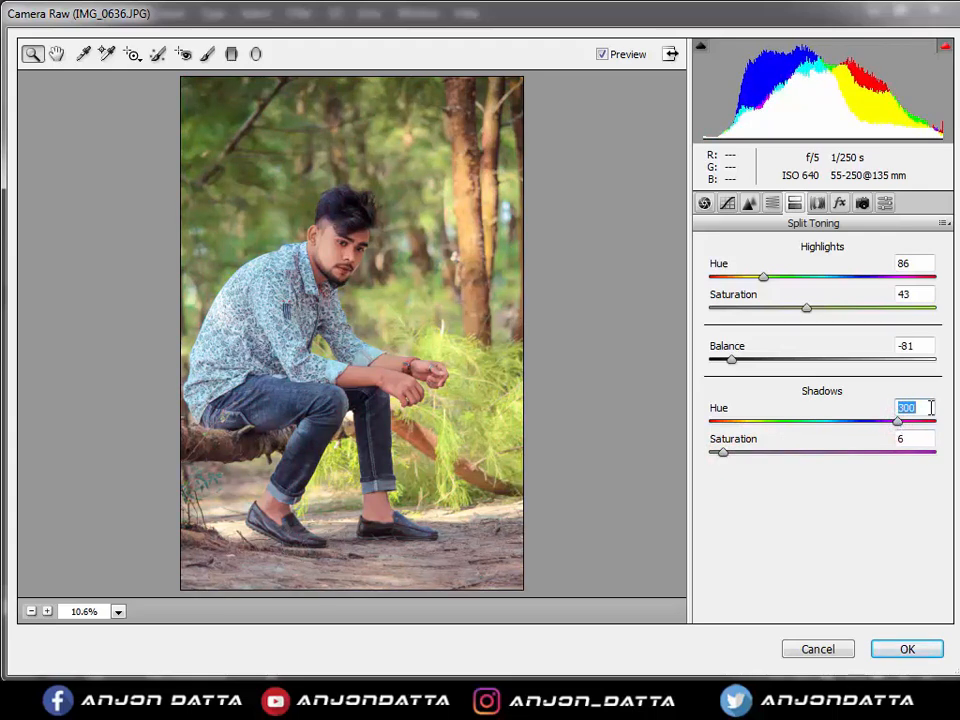
Set the HSL saturation of Greens to +39 and Yellows to +41, and shift the Greens hue to -69
click(772, 203)
click(866, 428)
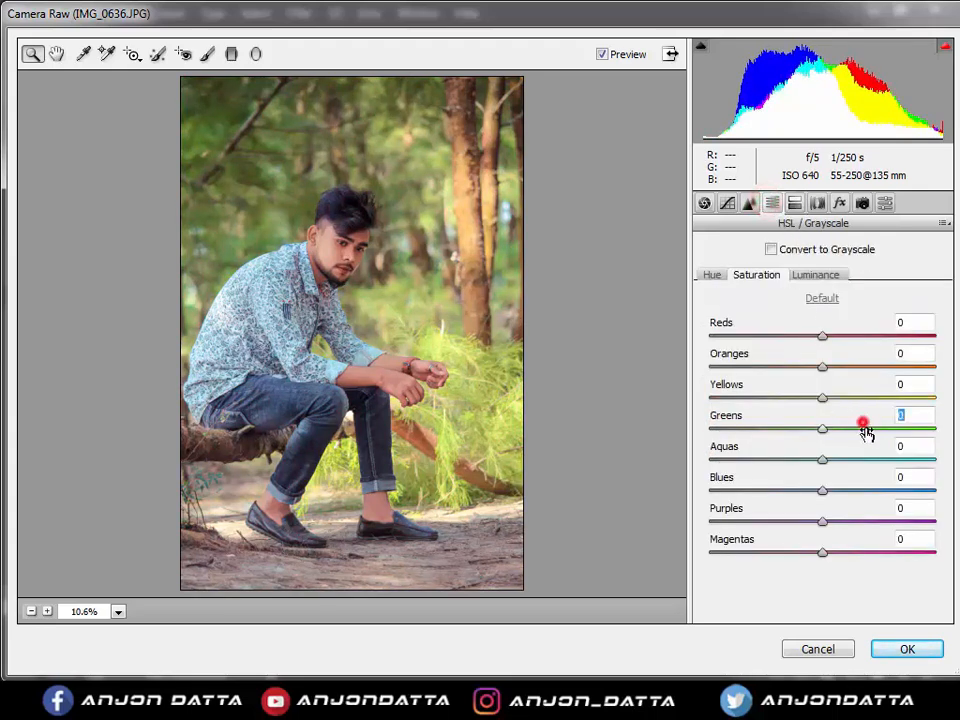
click(868, 398)
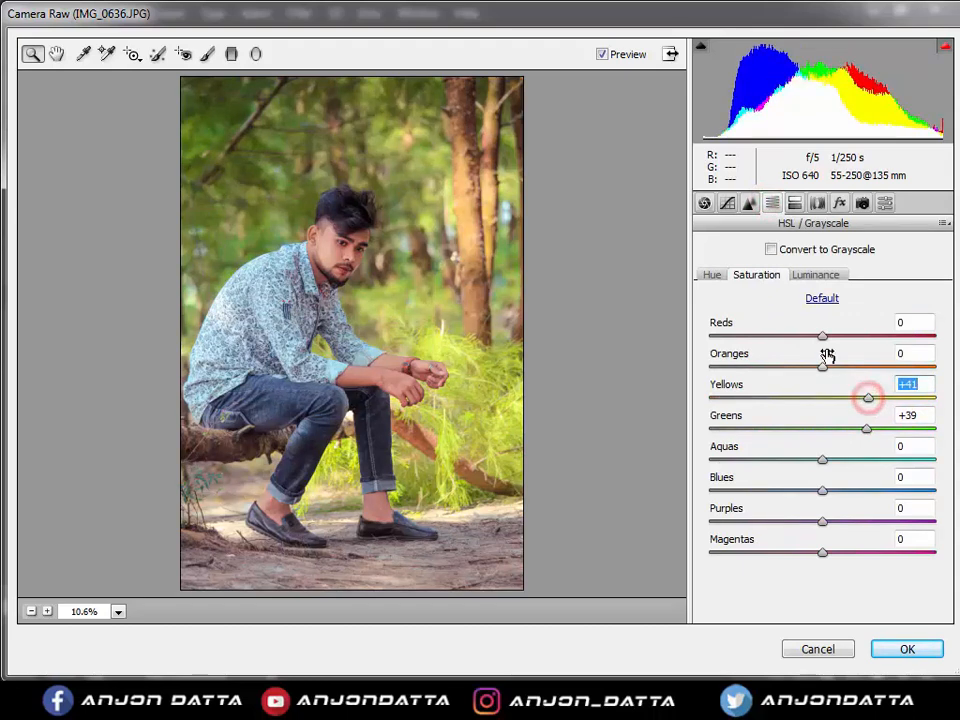
click(712, 274)
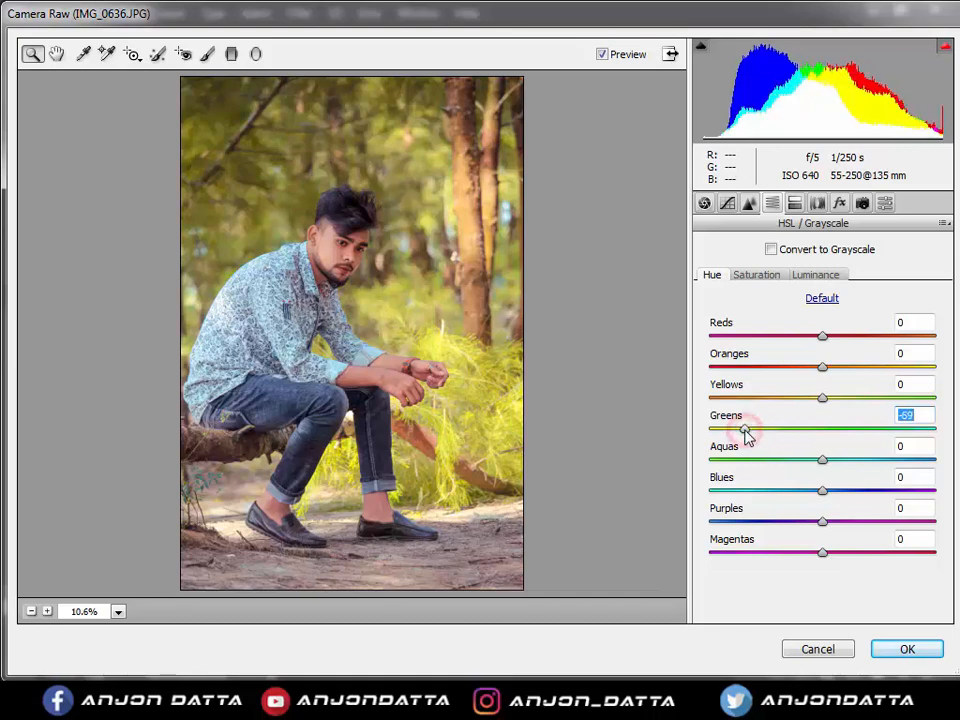
Lower the split-toning saturation to 5 for the shadows and about 21 for the highlights
click(794, 205)
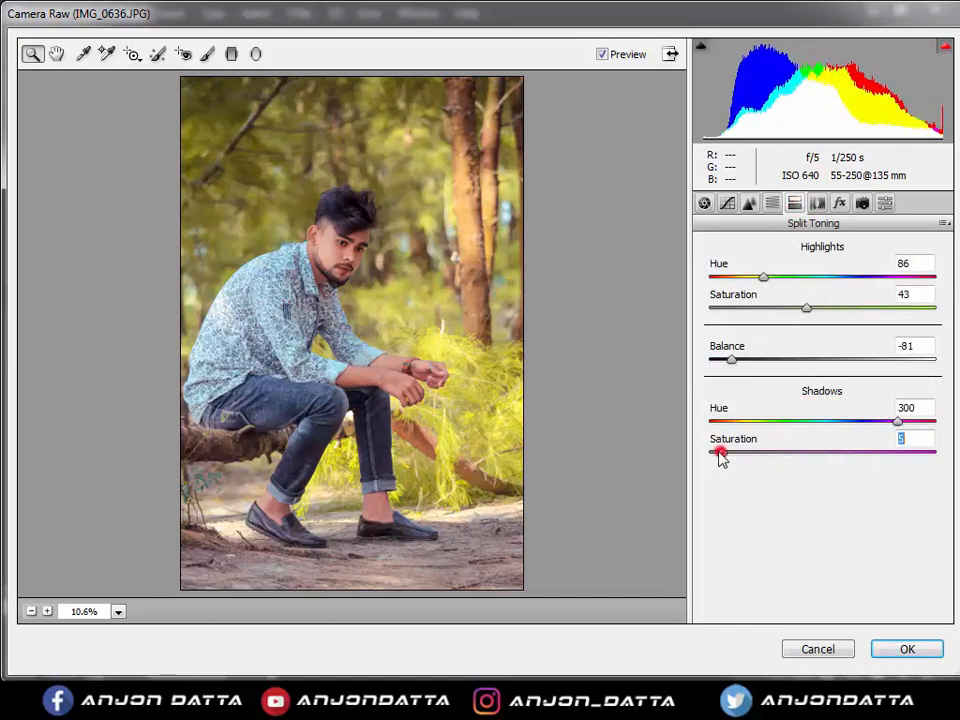
click(763, 308)
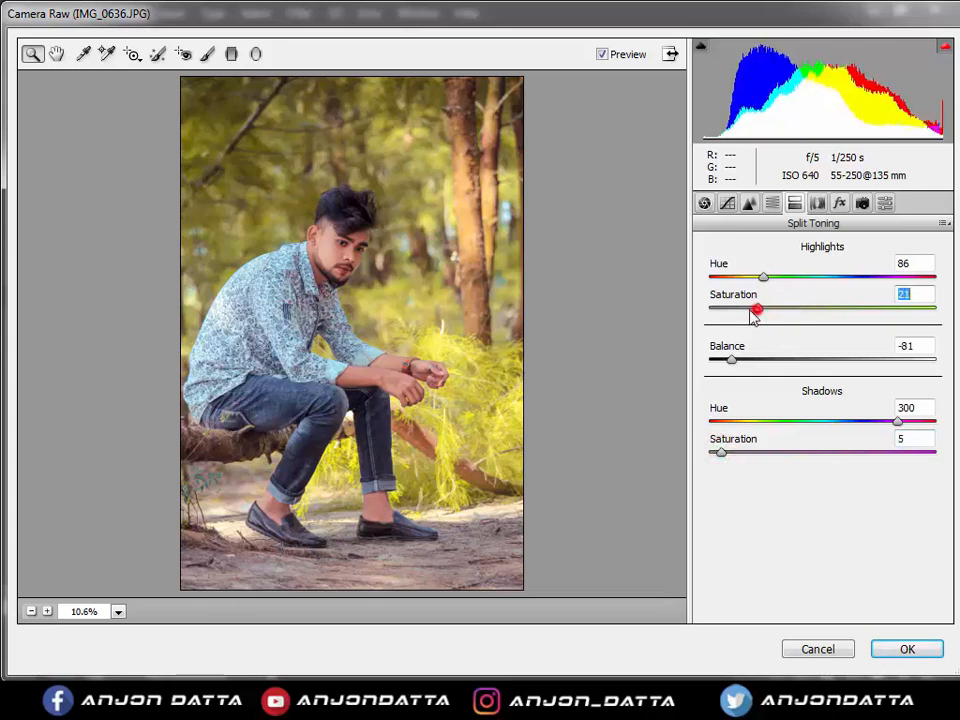
Zero the white balance Tint and Temperature, and readjust them to Temperature +9 and Tint +3
click(705, 204)
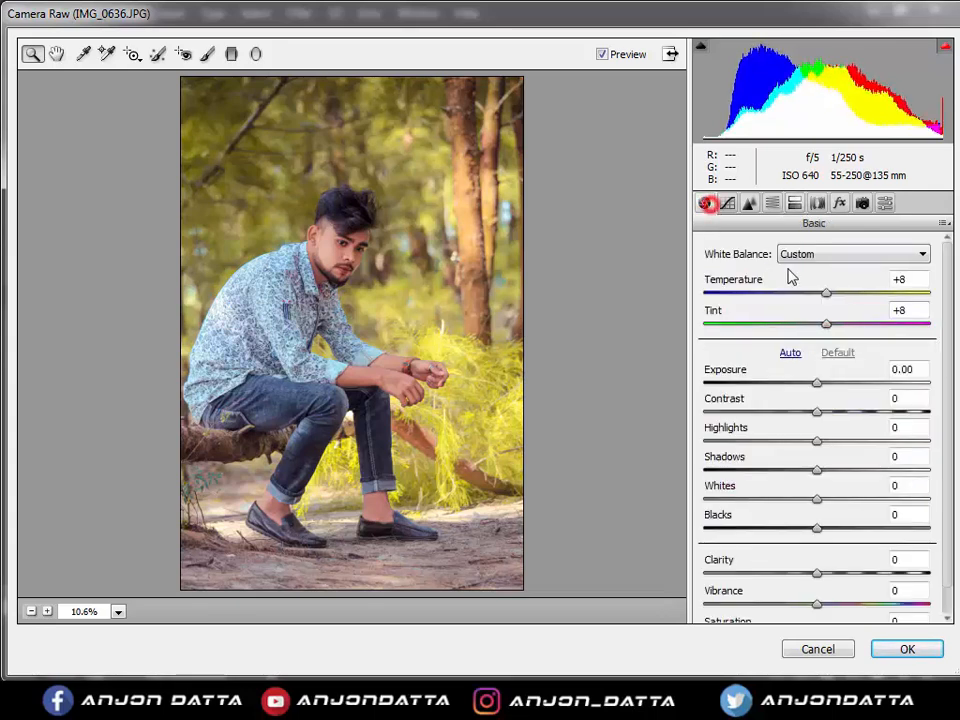
click(900, 310)
text(0)
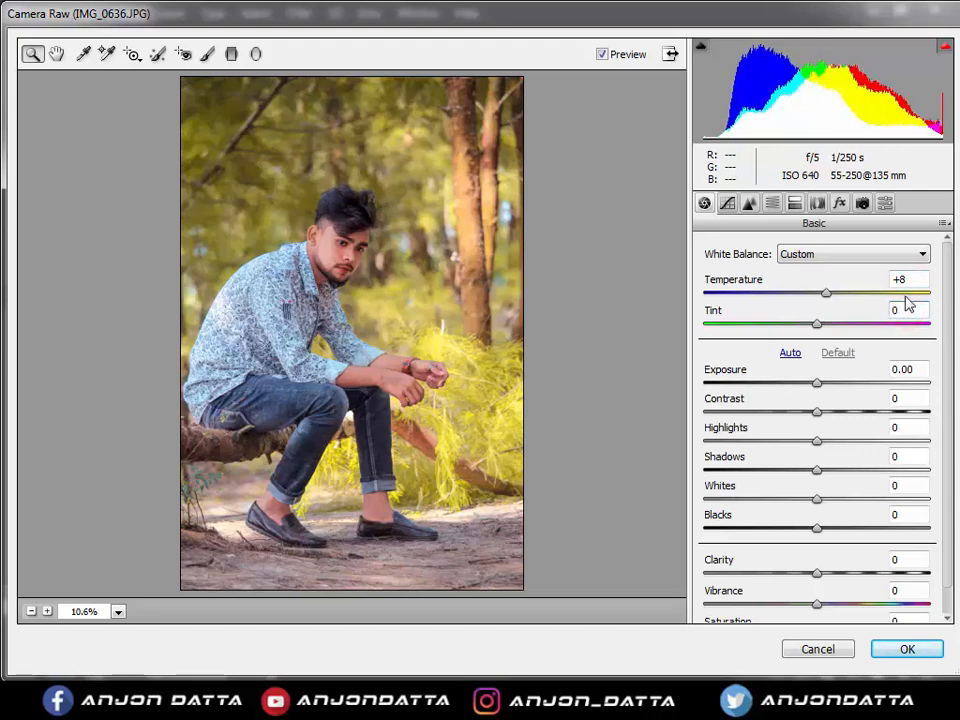
click(908, 280)
text(0)
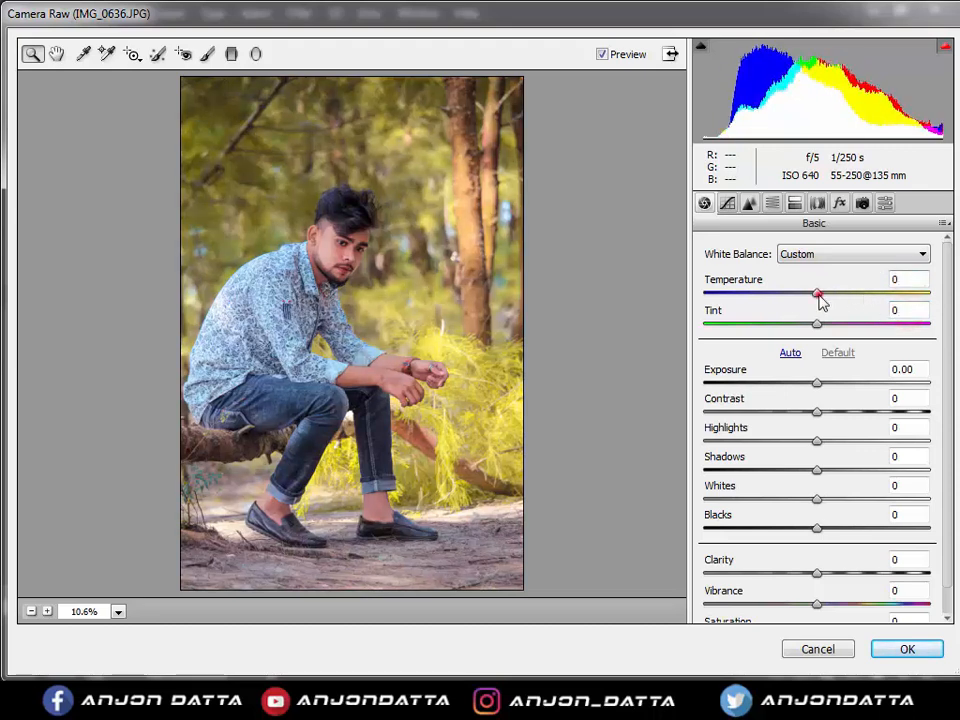
click(817, 293)
mouse_move(822, 300)
mouse_down()
mouse_move(831, 300)
mouse_move(824, 326)
mouse_up()
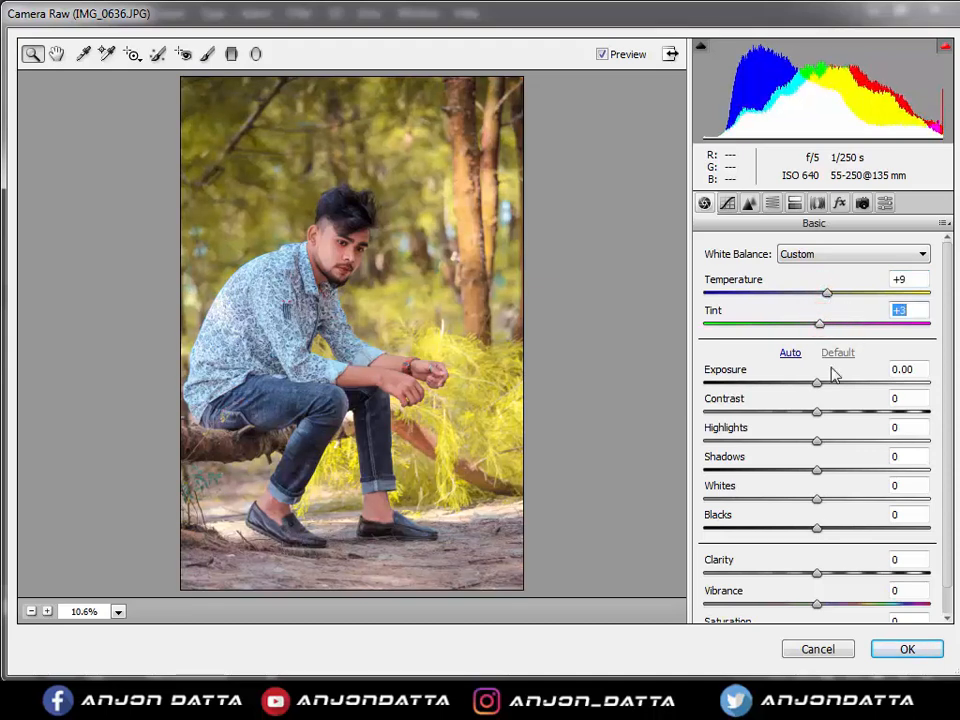
scroll(834, 376, down, 2)
click(857, 609)
drag(856, 609, 816, 620)
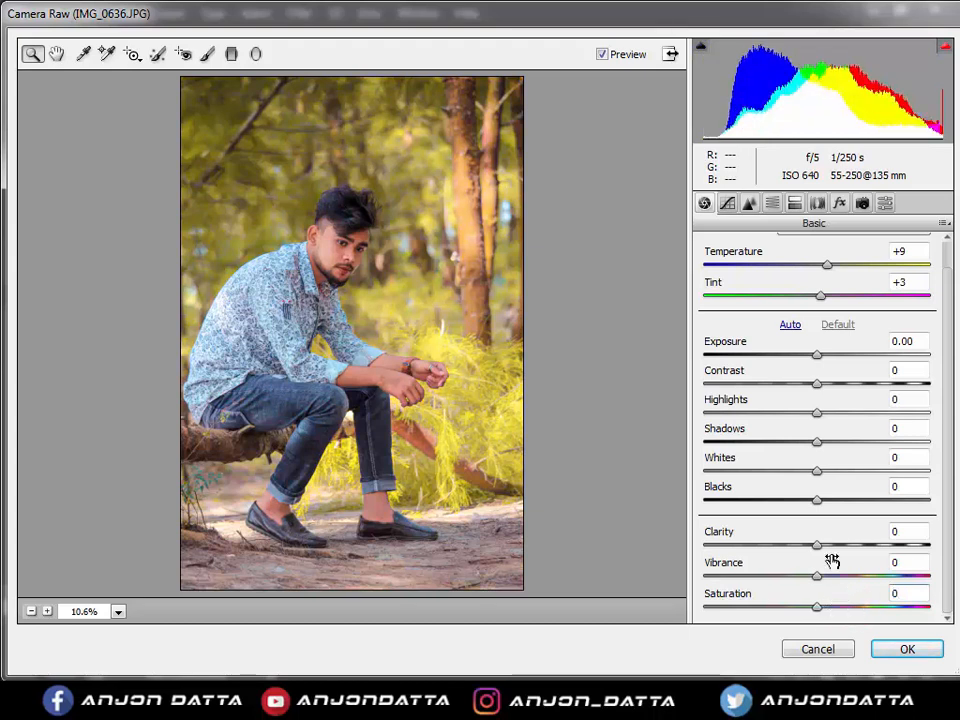
Reduce the HSL saturation of both Reds and Oranges to -7
click(771, 203)
click(816, 274)
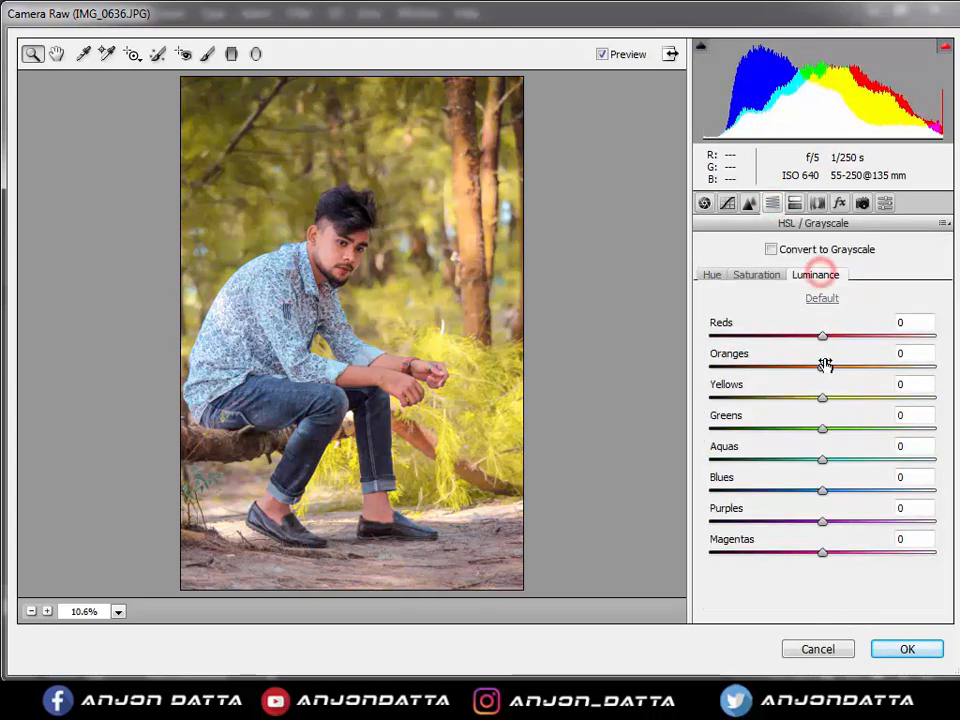
click(760, 276)
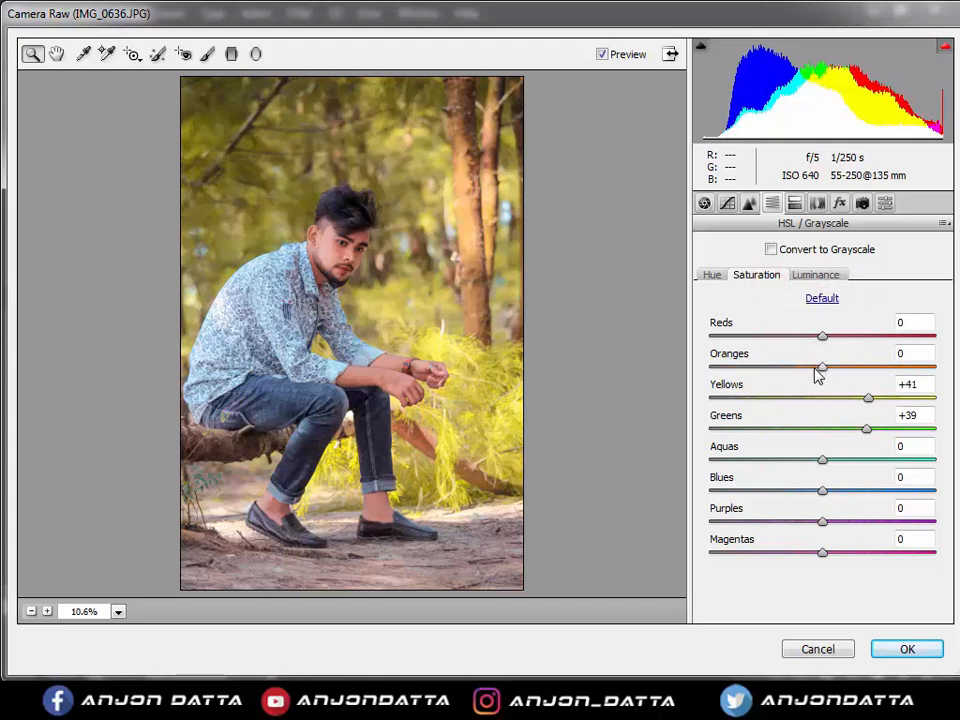
click(815, 337)
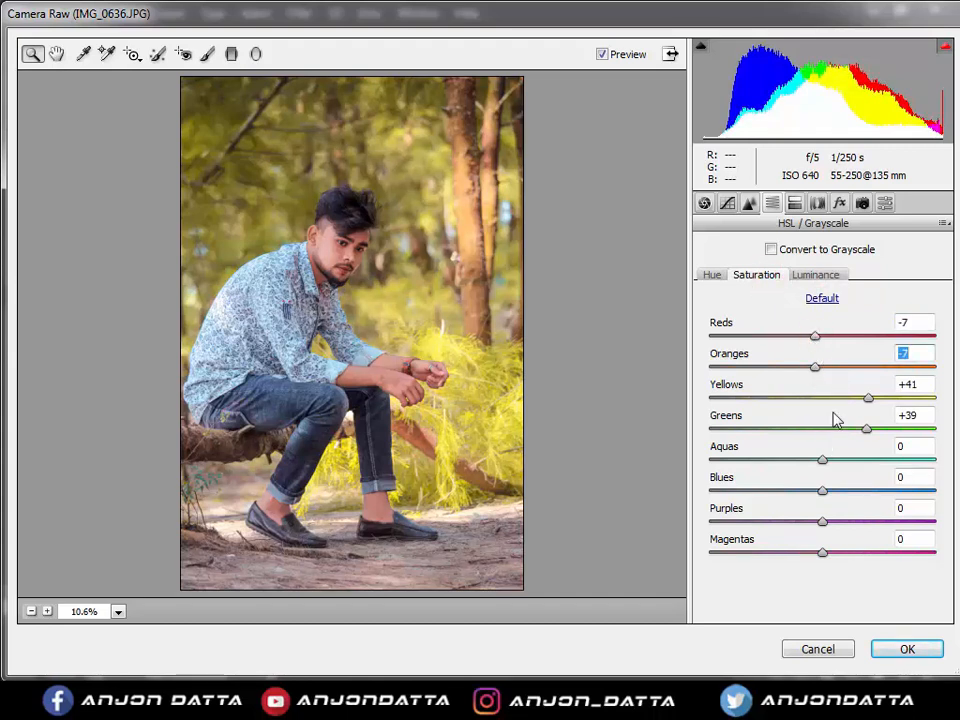
Add a Highlight Priority post-crop vignette with Amount -32, Midpoint 78, Roundness +35 and Feather 80
click(794, 203)
click(839, 203)
click(781, 444)
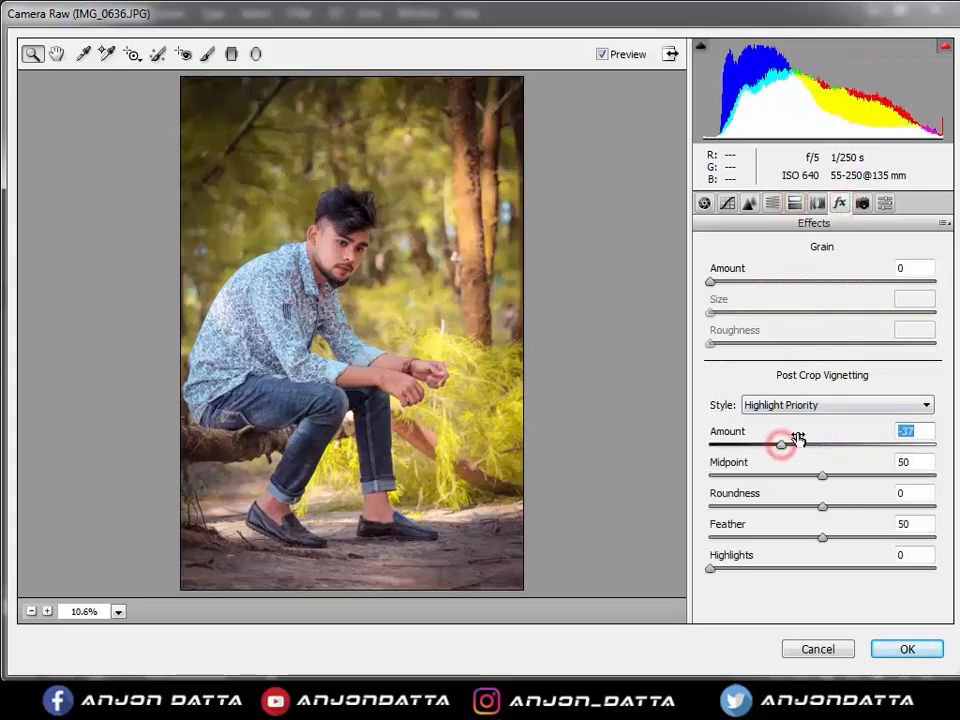
click(861, 477)
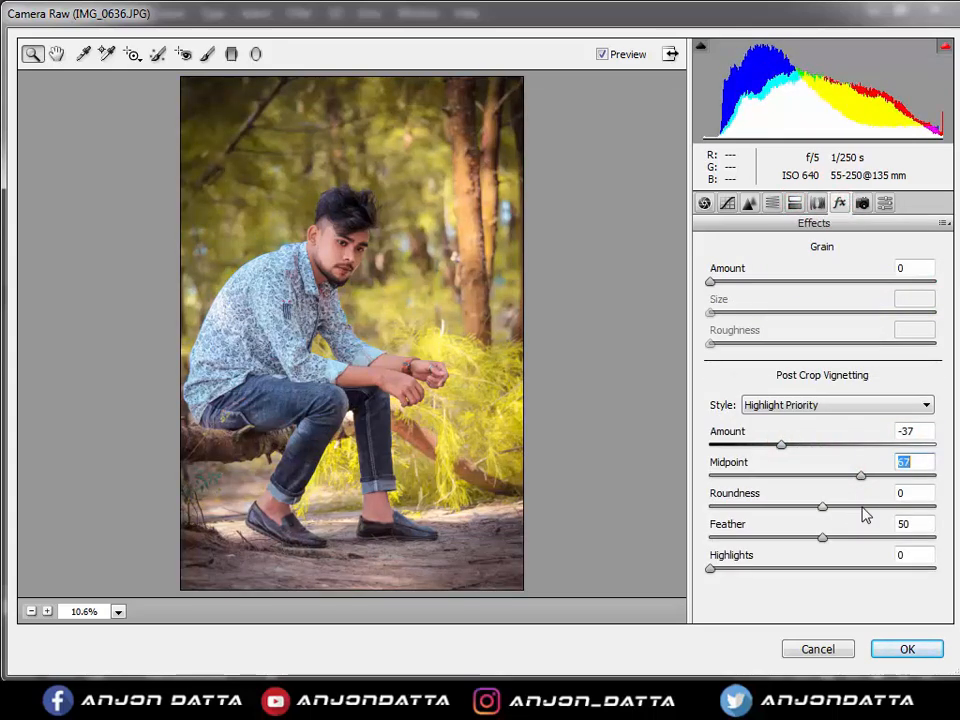
click(862, 506)
click(806, 538)
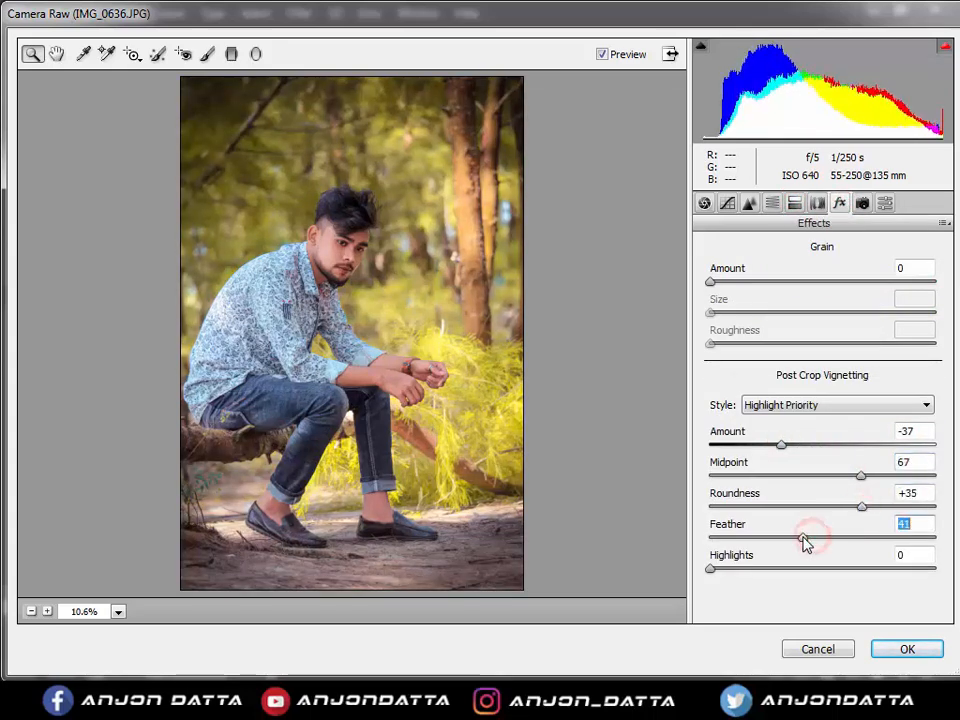
drag(806, 541, 897, 553)
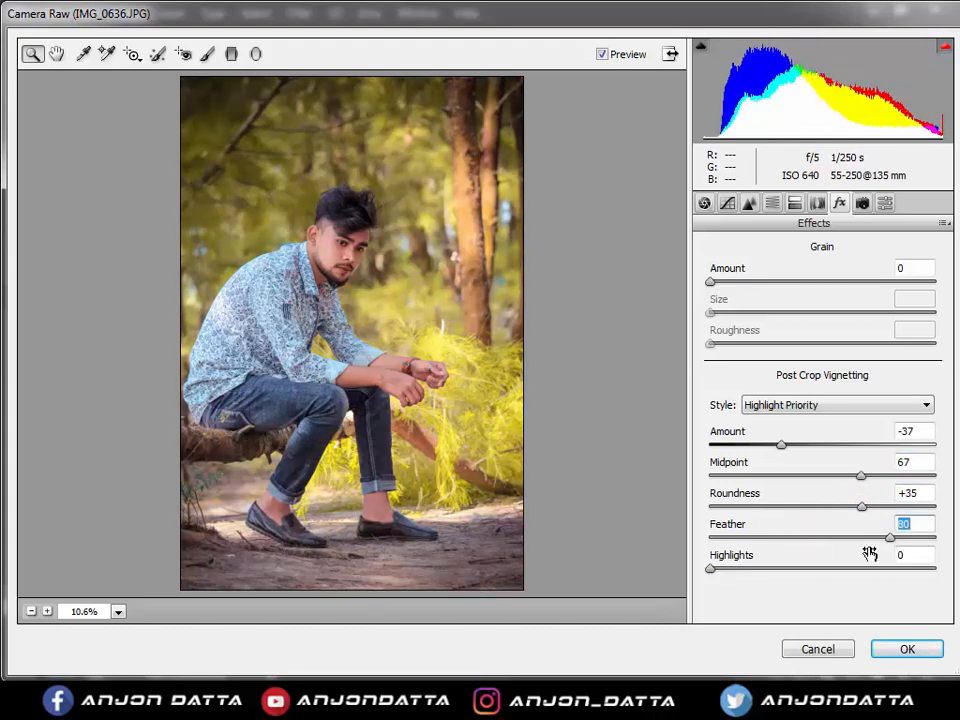
drag(848, 478, 885, 480)
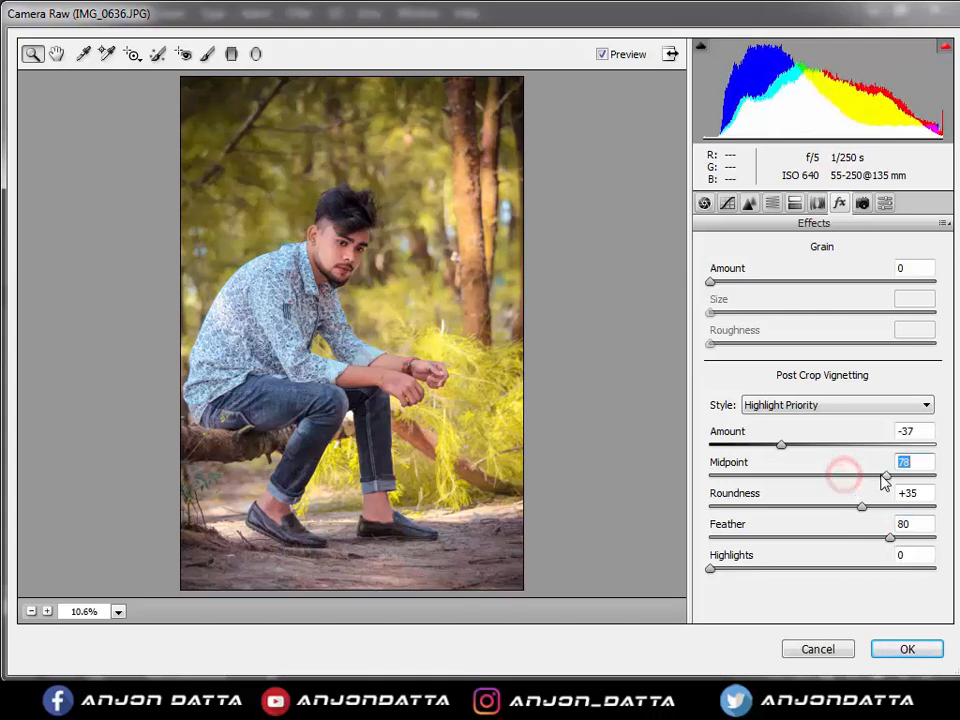
drag(769, 441, 789, 450)
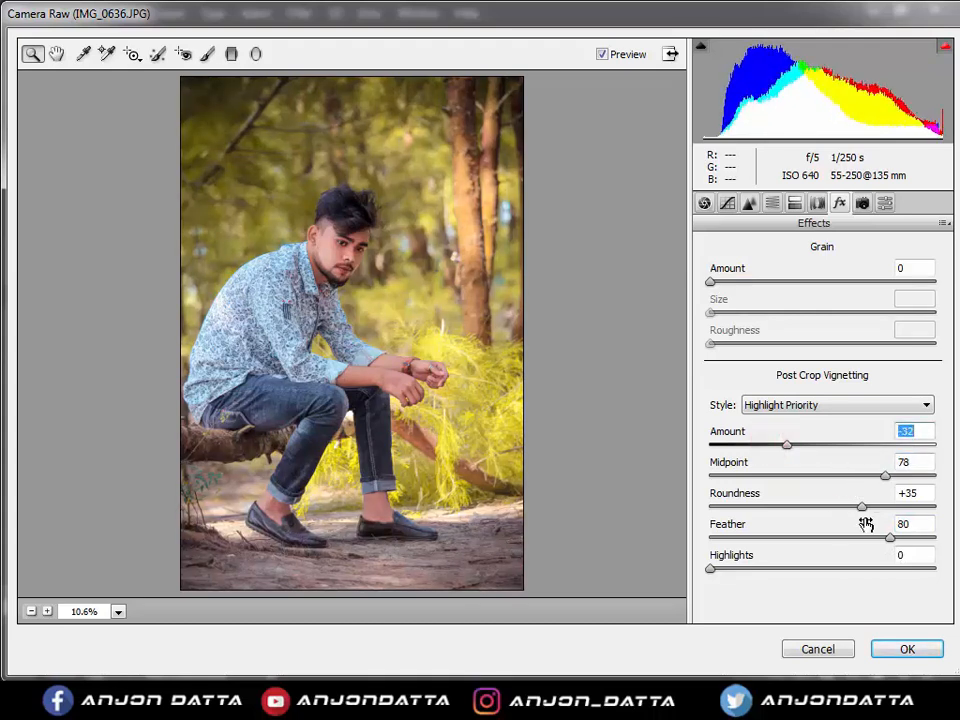
Readjust the post-crop vignette to Amount -50, Midpoint 70, Roundness -60 and Feather 68, and apply the Camera Raw filter
drag(866, 505, 760, 540)
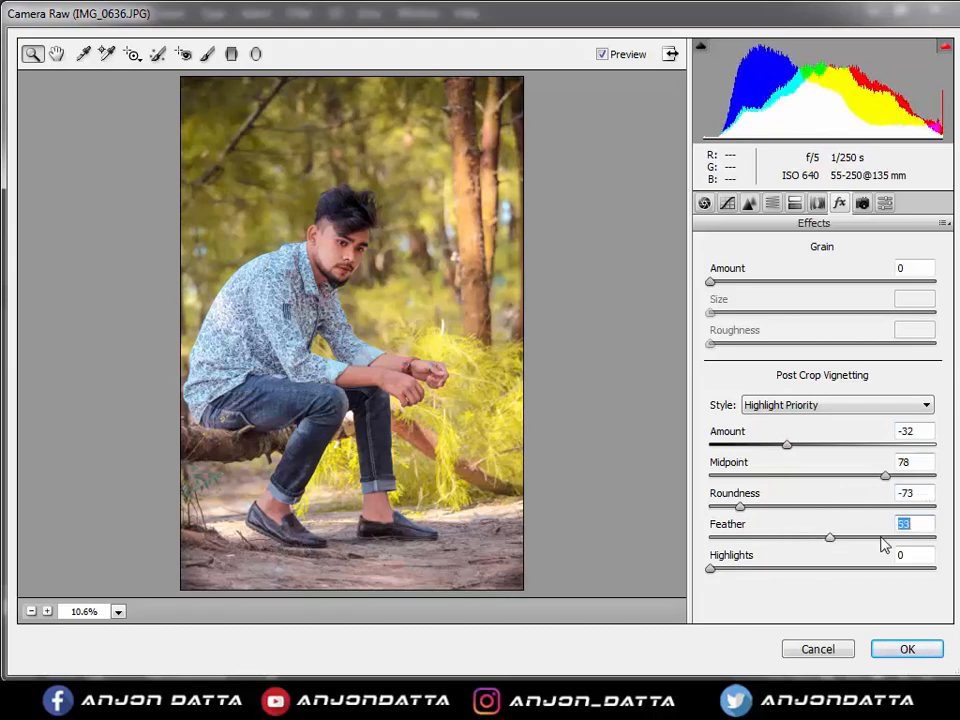
drag(883, 543, 864, 543)
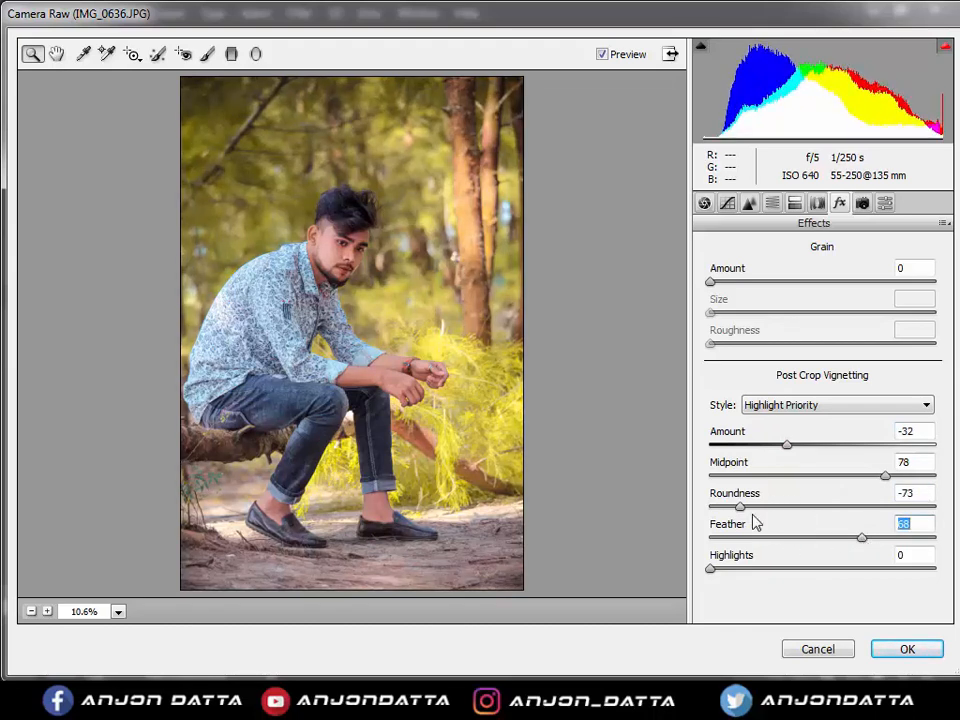
drag(756, 508, 767, 514)
drag(895, 478, 873, 489)
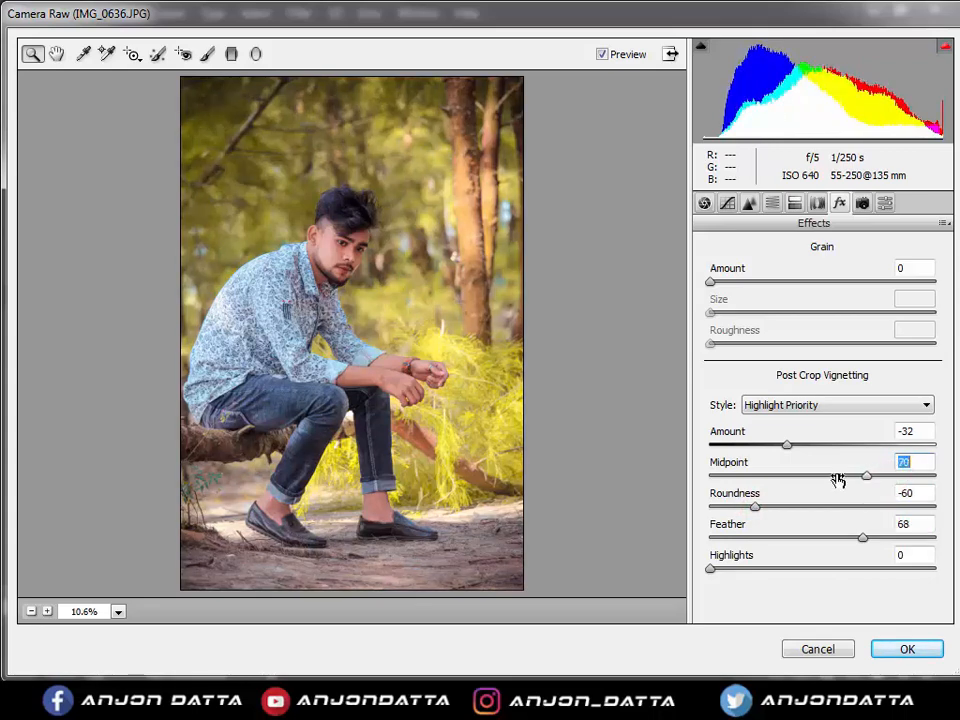
drag(787, 445, 767, 447)
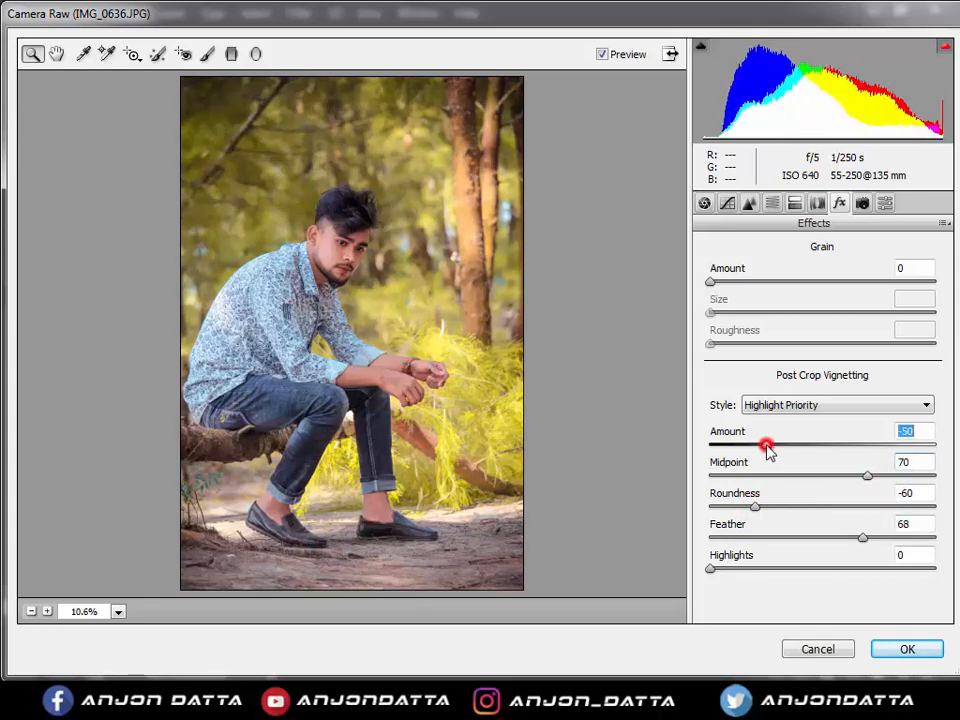
click(897, 648)
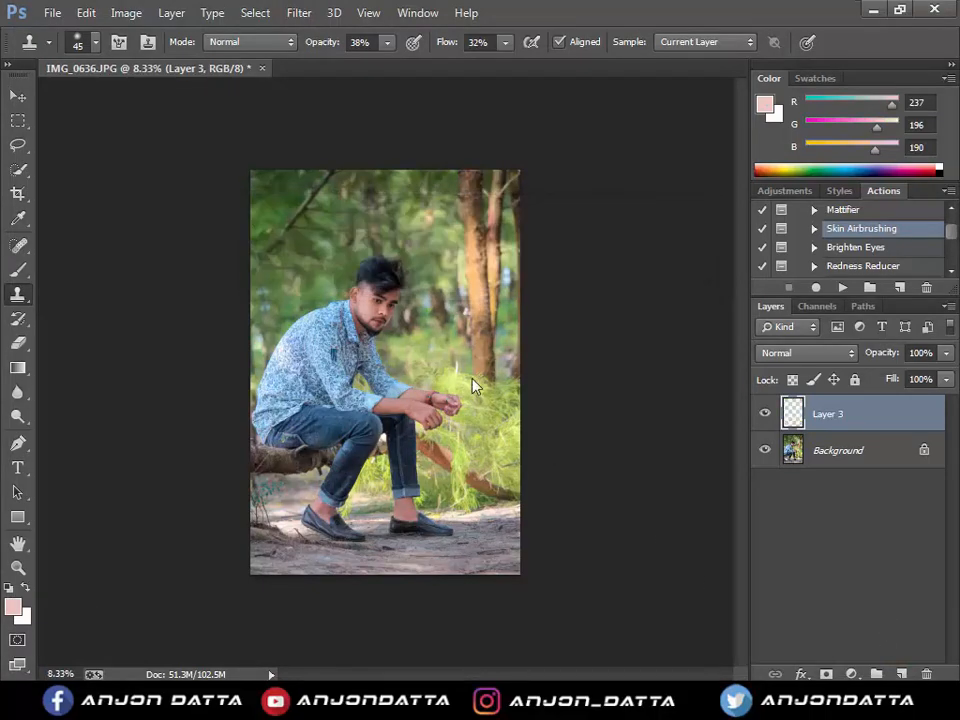
Fine-tune the saturation of the Reds on Layer 3 with a Hue/Saturation adjustment
scroll(381, 290, up, 3)
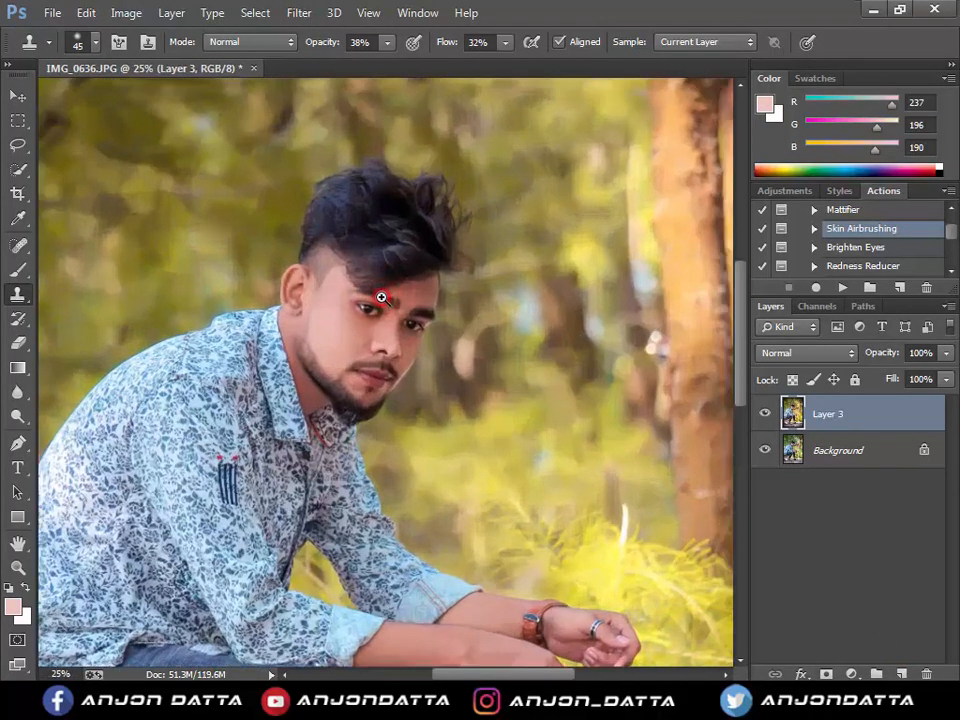
scroll(381, 297, up, 2)
scroll(381, 297, down, 4)
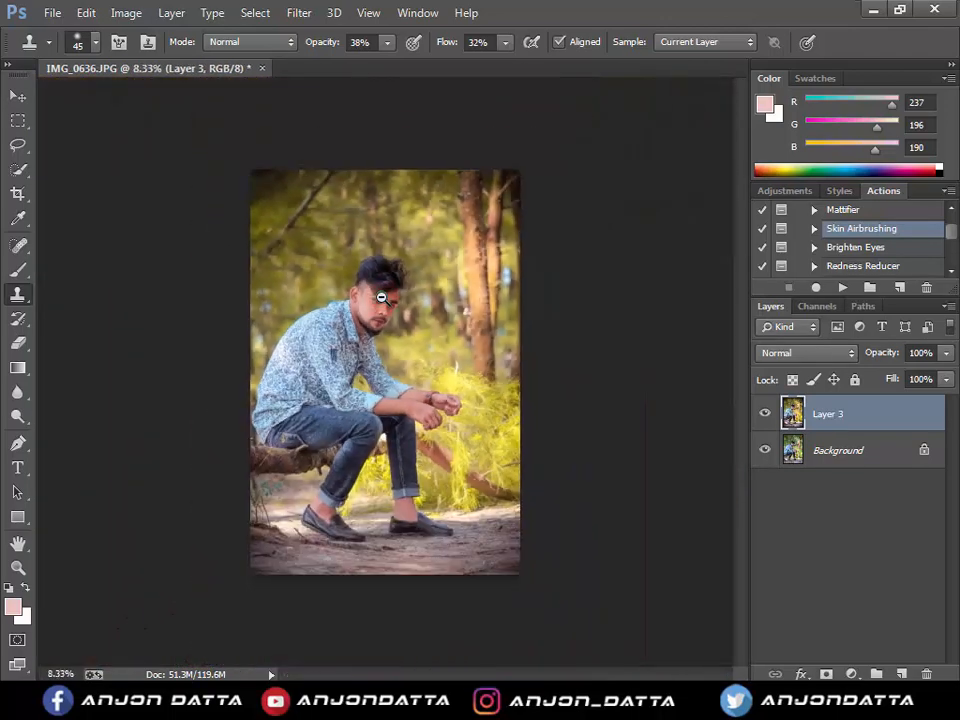
key(i)
key(ctrl+u)
click(680, 168)
click(680, 200)
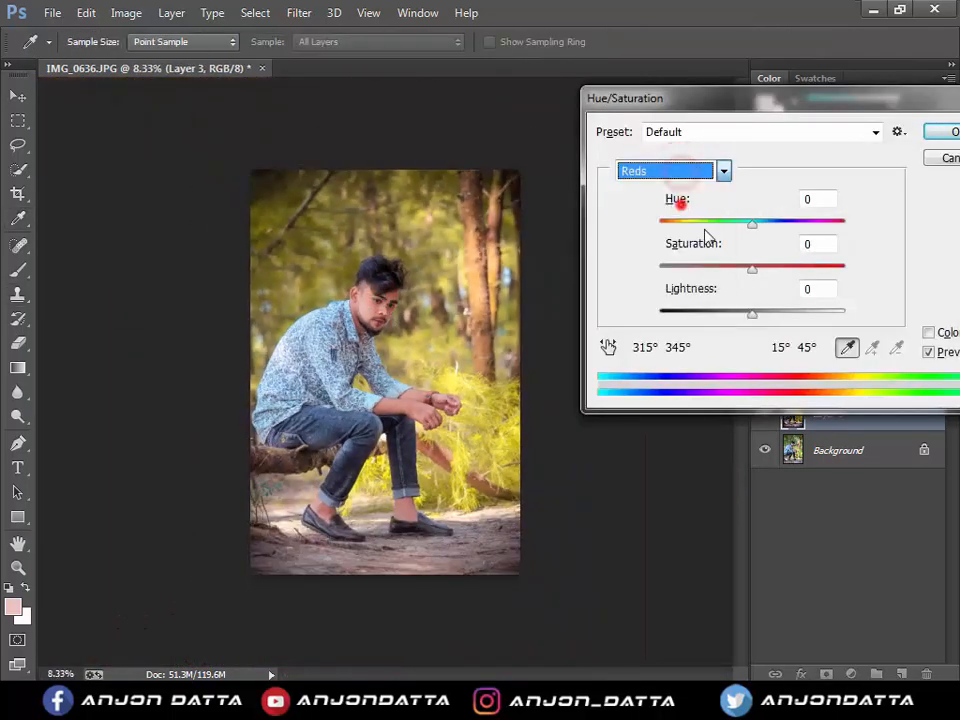
mouse_move(750, 268)
mouse_down()
mouse_move(818, 268)
mouse_move(753, 275)
mouse_up()
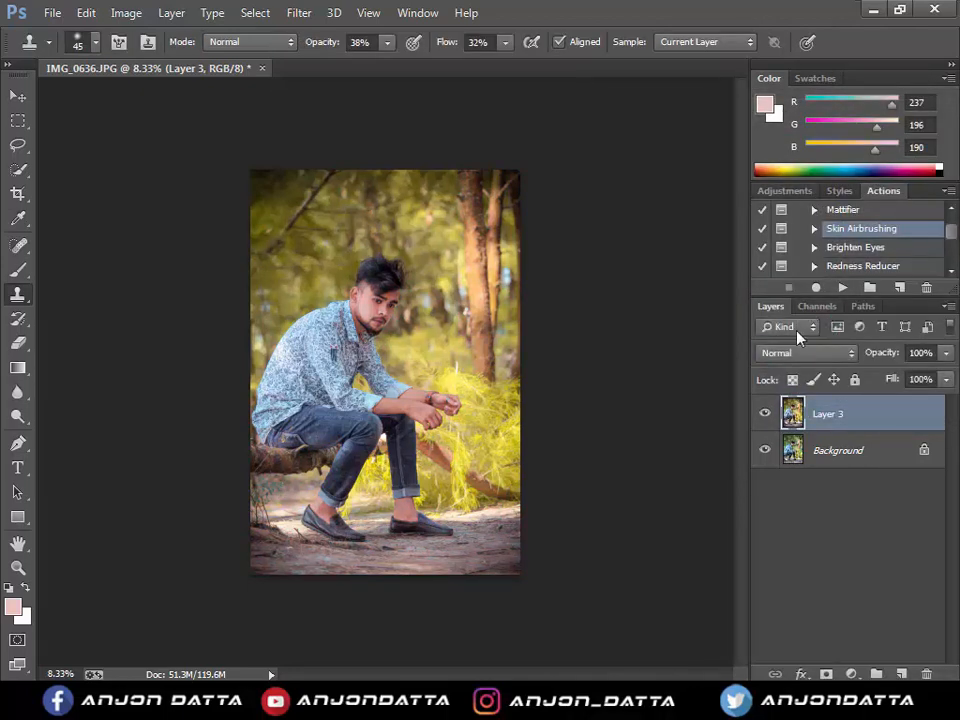
Show the History panel and dock it above the Actions panel
click(417, 12)
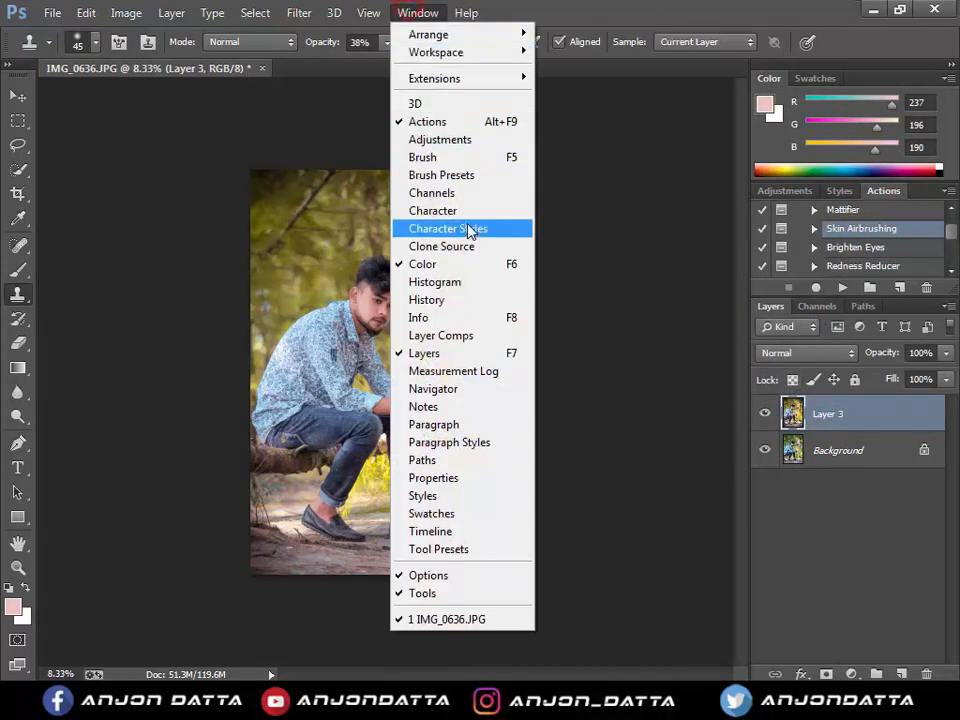
click(467, 300)
drag(335, 274, 880, 188)
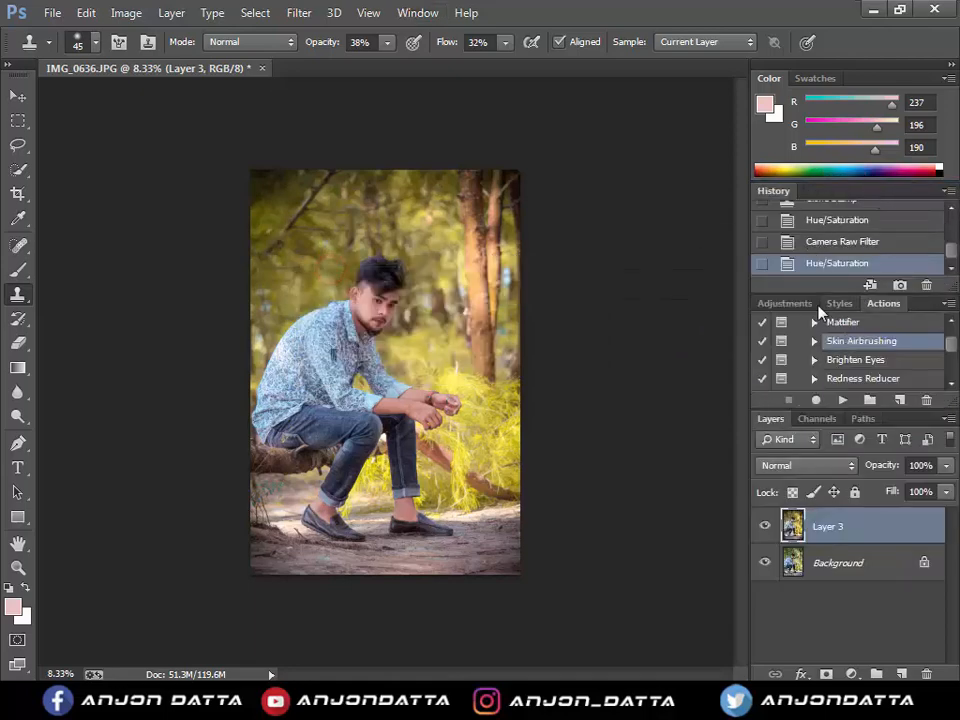
Compare the photo before and after the latest Hue/Saturation adjustment through its history states, checking the face up close
click(817, 244)
click(817, 266)
click(819, 244)
click(401, 323)
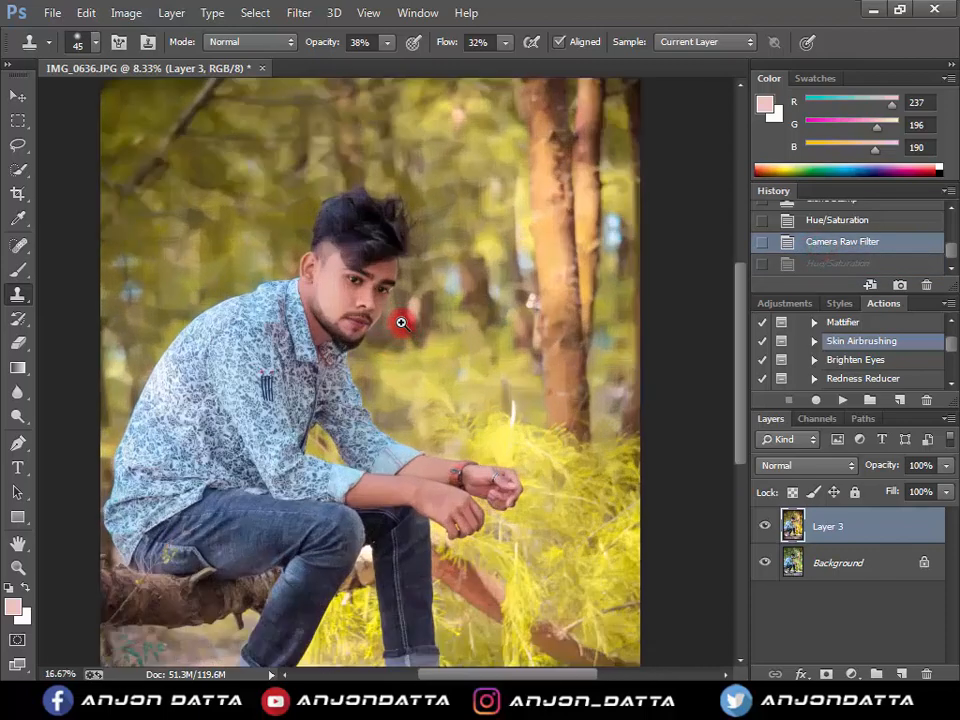
click(860, 264)
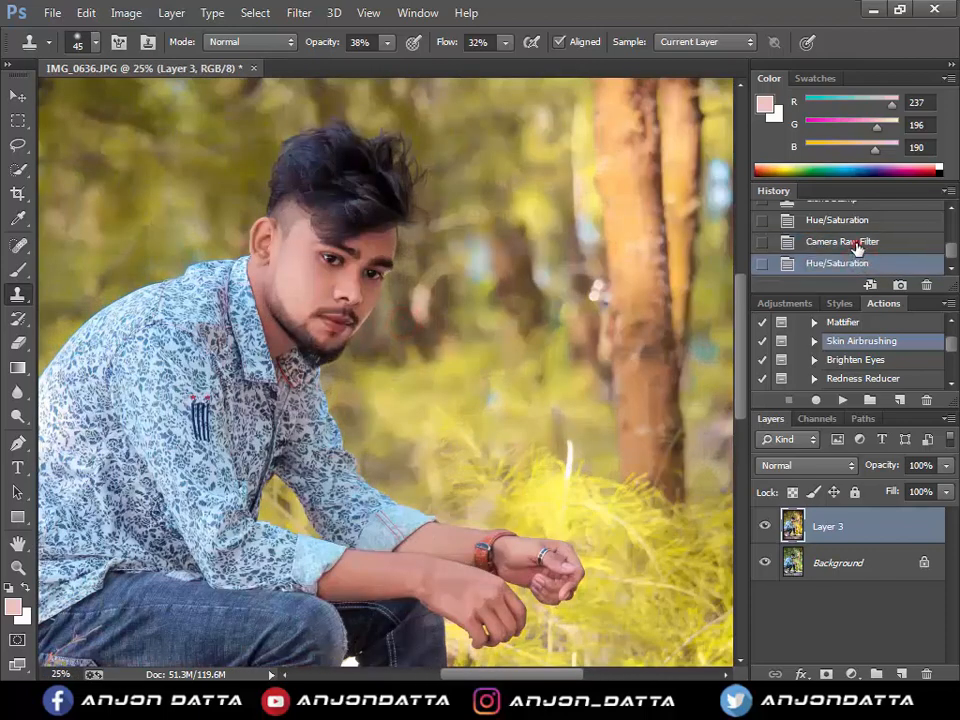
click(856, 245)
click(846, 264)
alt+click(399, 388)
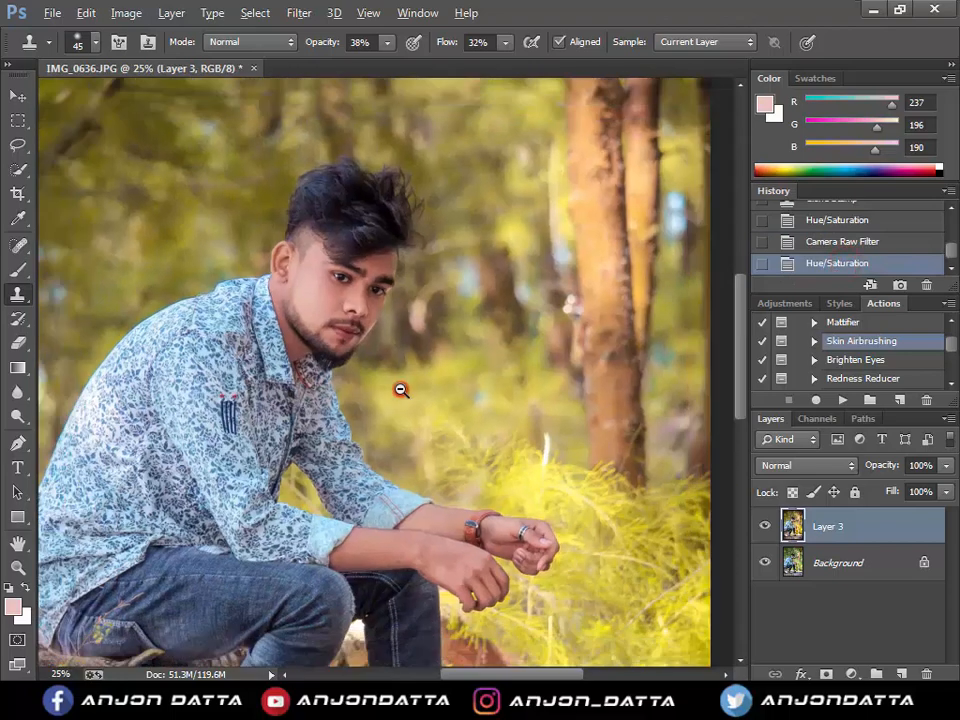
alt+click(399, 388)
alt+click(400, 389)
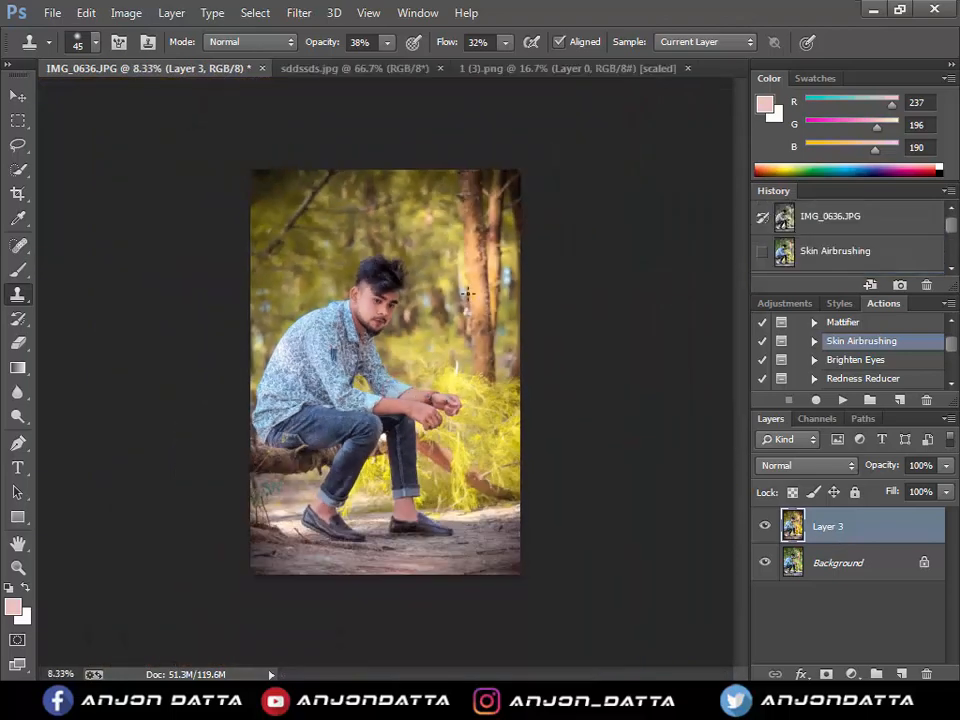
Try a Greens hue of -73 in Hue/Saturation, reset the hue to 0, and adjust the saturation of the Yellows instead
key(ctrl+u)
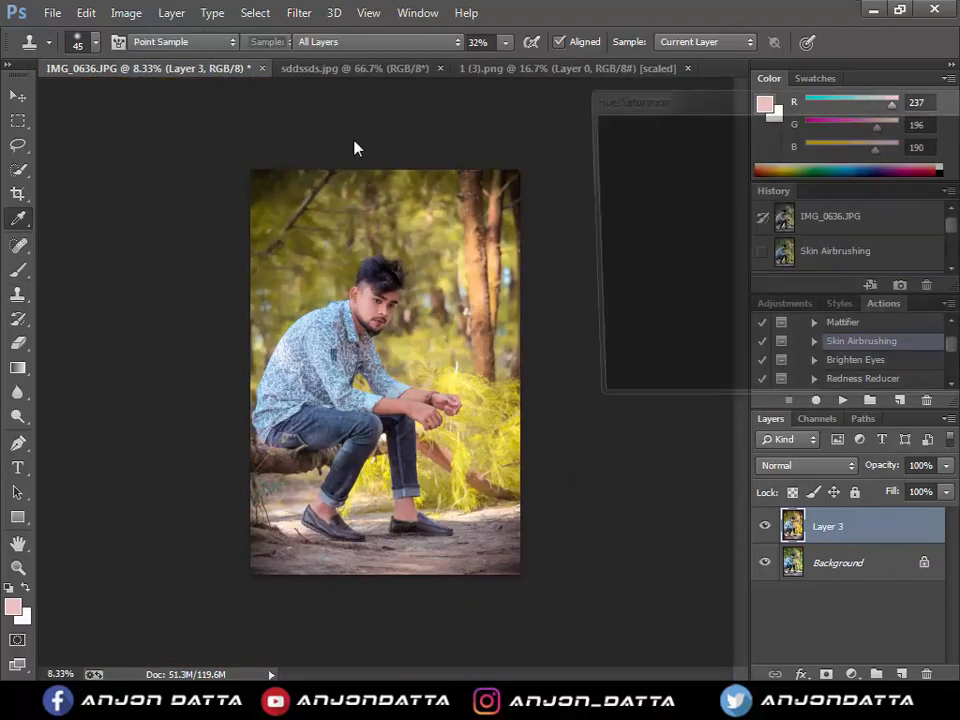
click(686, 171)
click(699, 230)
click(686, 171)
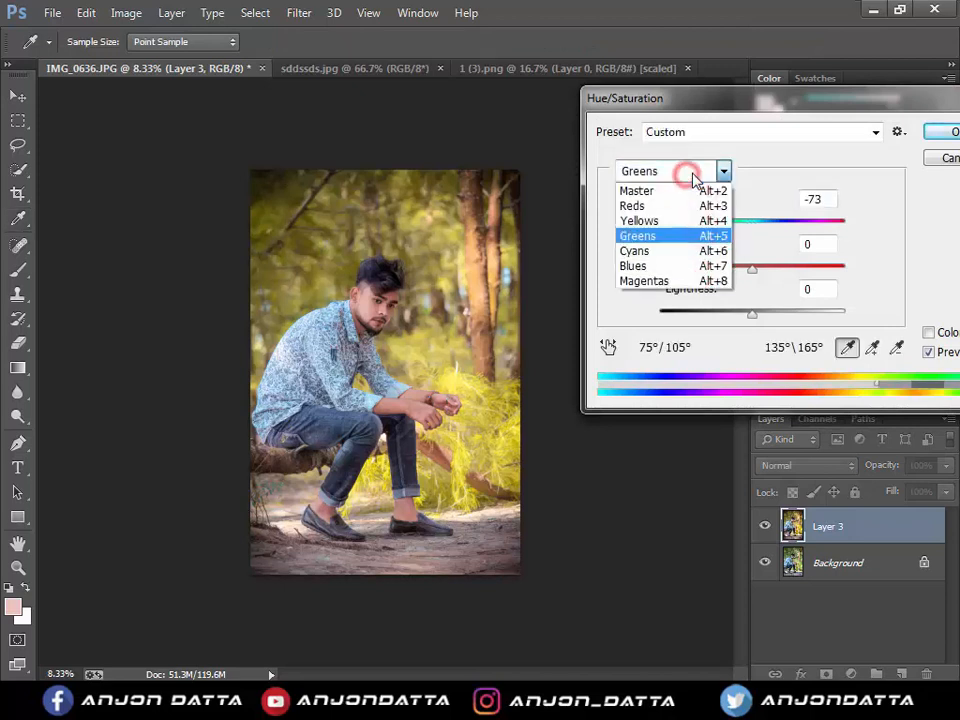
click(690, 171)
click(830, 198)
text(0)
click(652, 170)
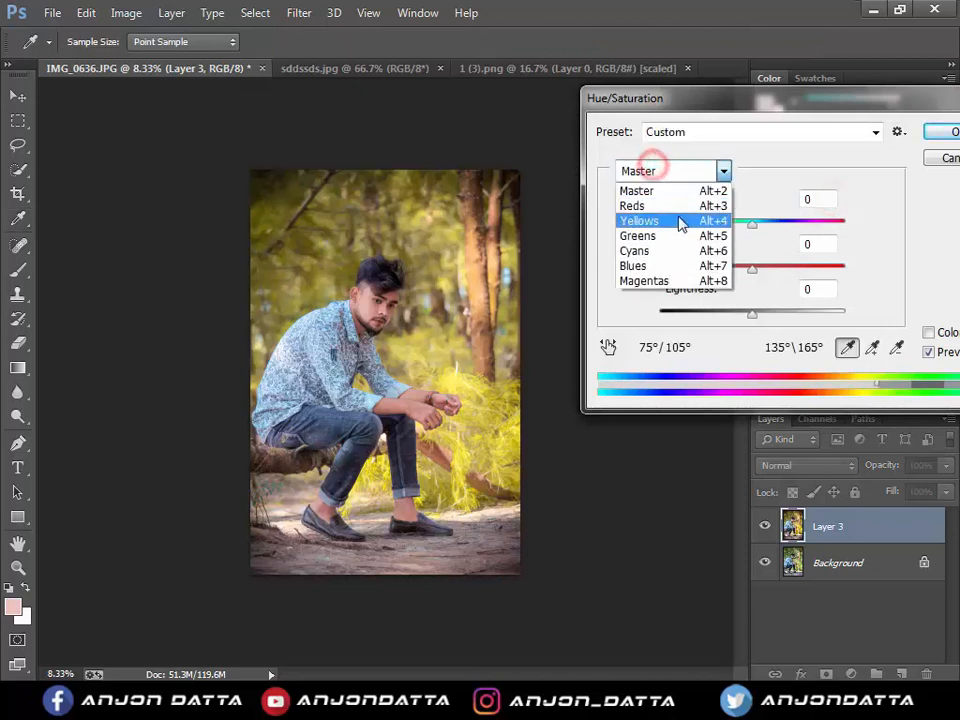
click(677, 217)
mouse_move(774, 270)
mouse_down()
mouse_move(733, 276)
mouse_move(758, 281)
mouse_up()
key(Return)
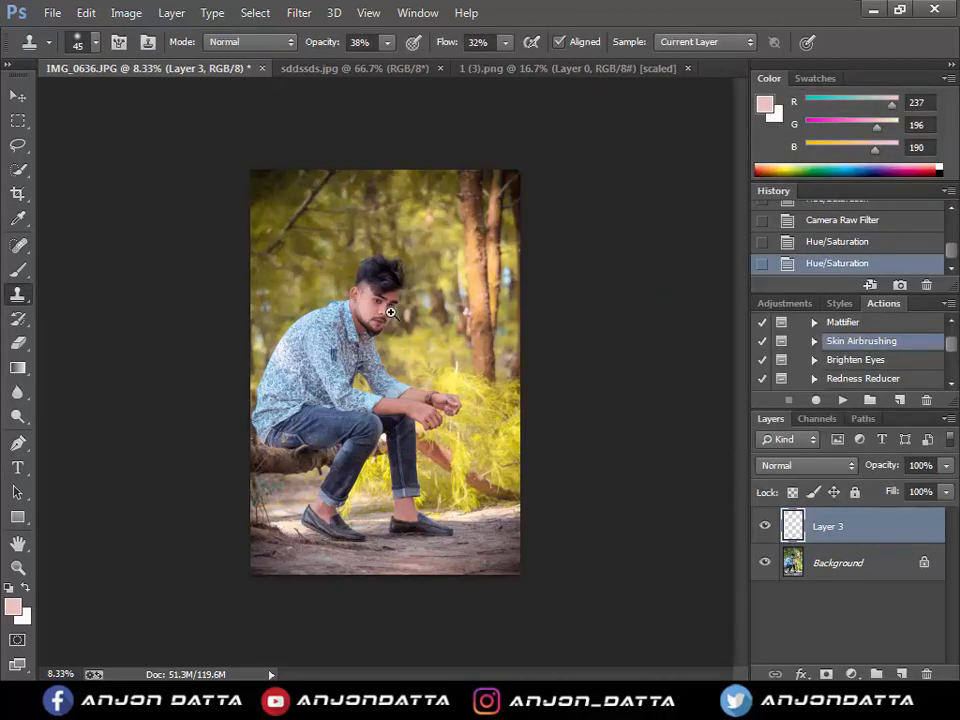
Copy the logo from sddssds.jpg into the portrait and resize it to fit the photo's upper-left corner
scroll(382, 300, up, 3)
scroll(384, 300, up, 1)
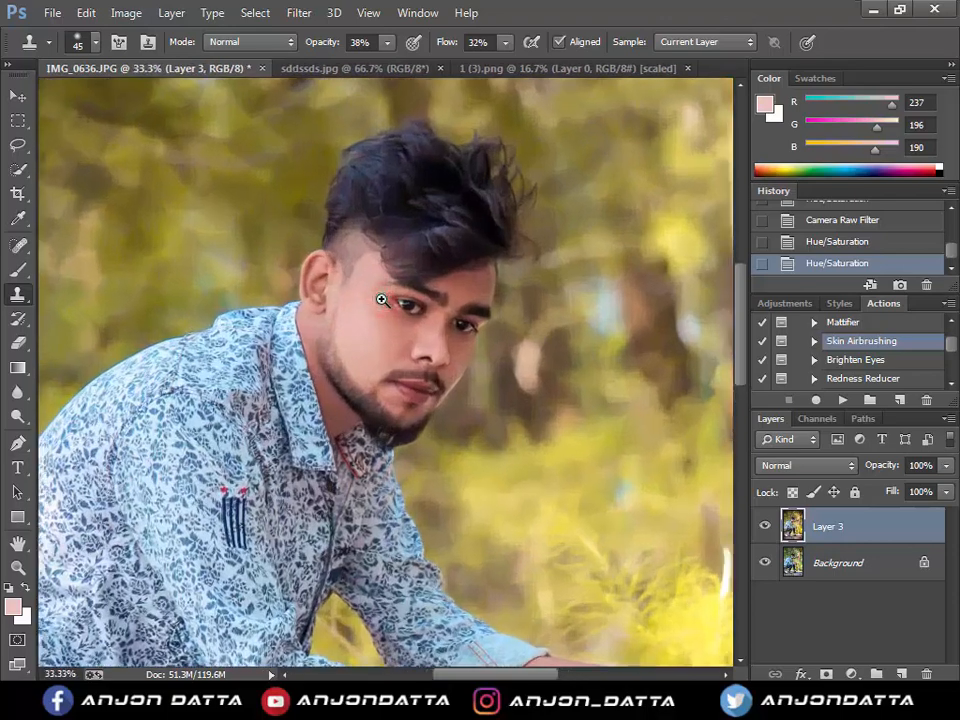
scroll(440, 310, down, 4)
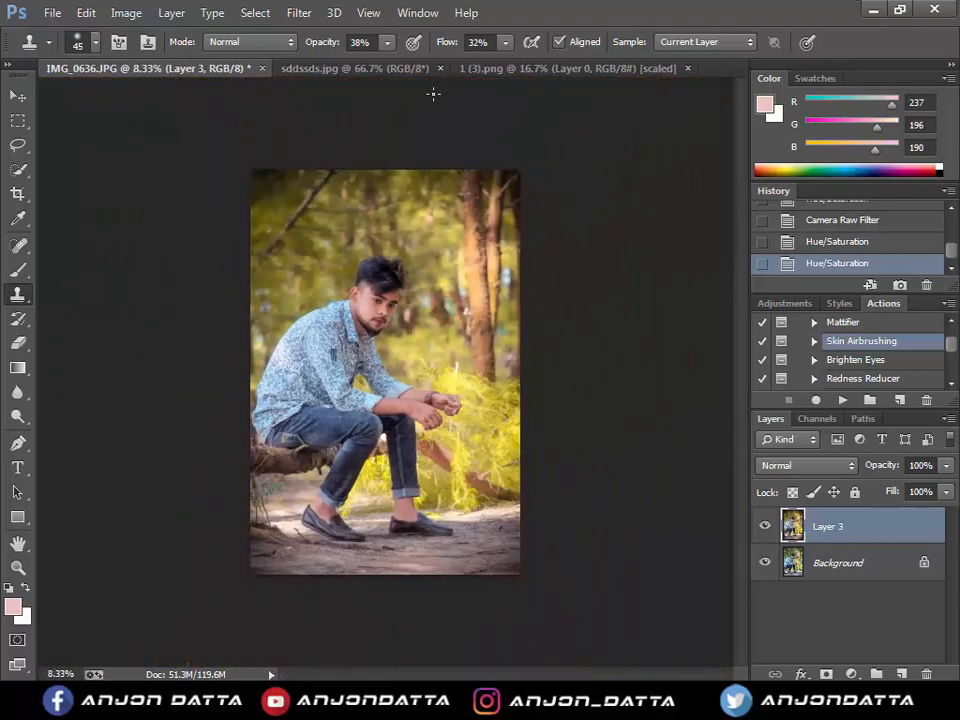
click(405, 72)
key(v)
drag(156, 122, 272, 200)
key(ctrl+t)
key(Return)
Lasso the black signature in 1 (3).png and copy it onto the lower part of the portrait
click(543, 70)
key(l)
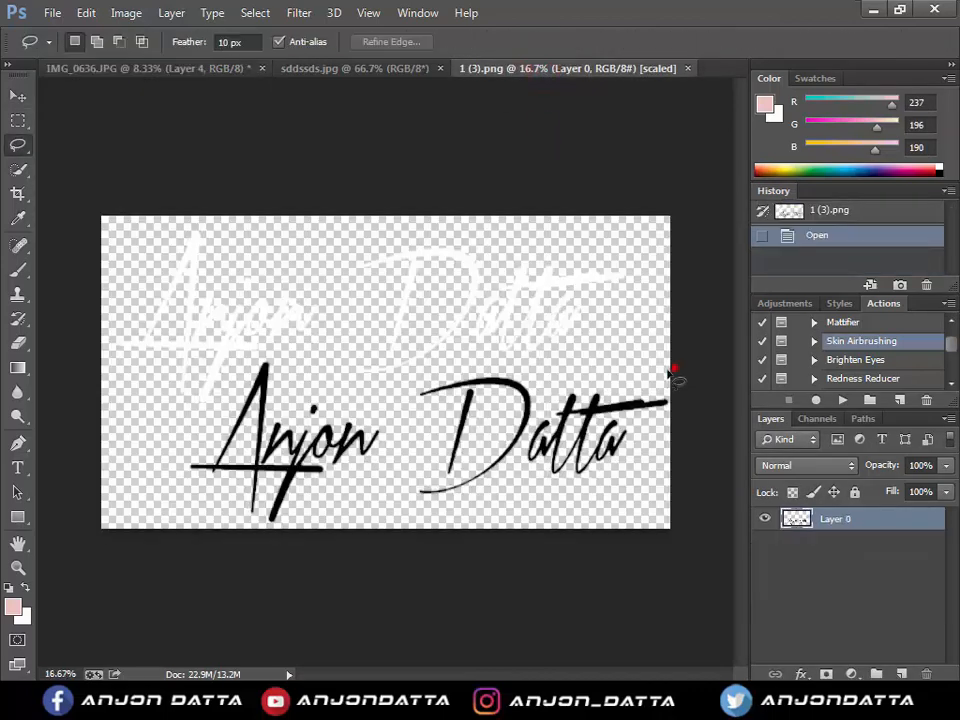
mouse_move(675, 368)
mouse_down()
mouse_move(461, 361)
mouse_move(404, 381)
mouse_up()
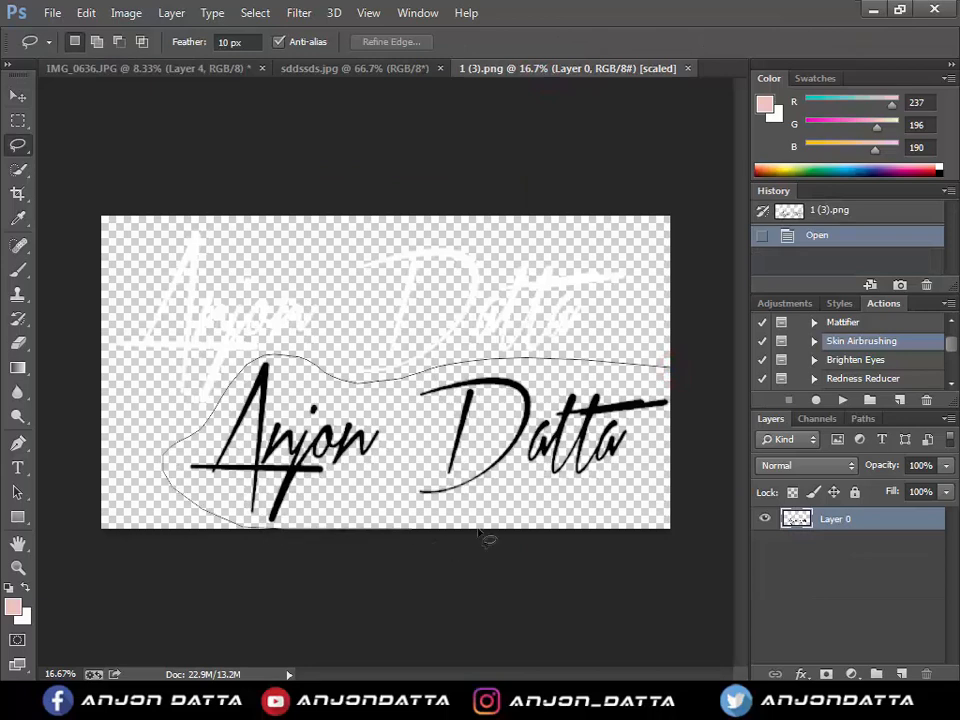
drag(690, 456, 698, 456)
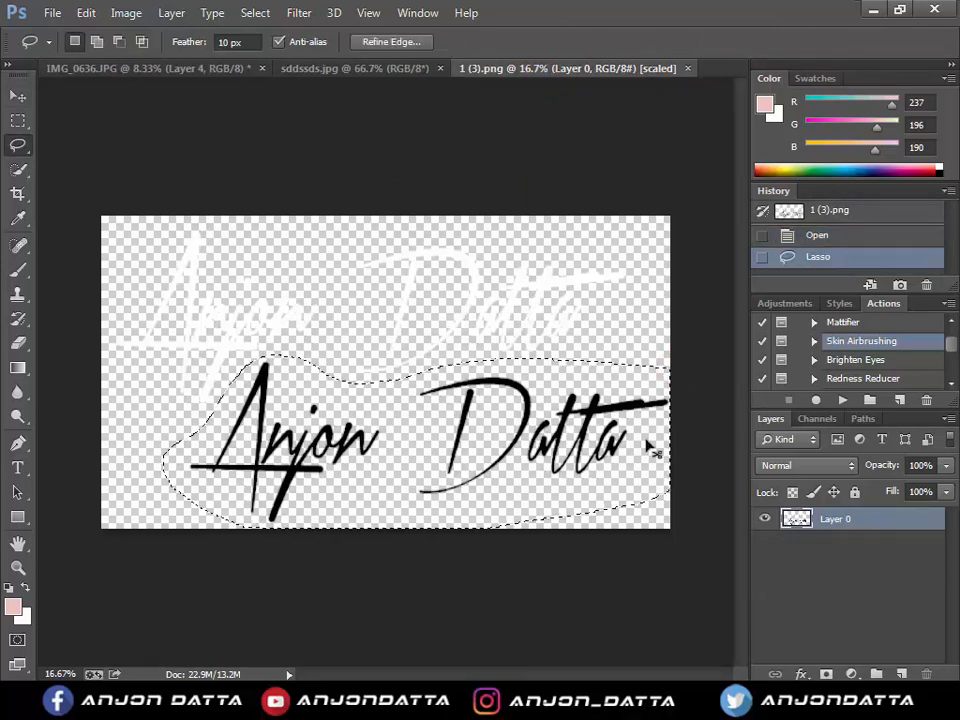
key(v)
mouse_move(531, 427)
mouse_down()
mouse_move(486, 403)
mouse_move(145, 43)
mouse_move(150, 68)
mouse_move(483, 512)
mouse_move(510, 505)
mouse_up()
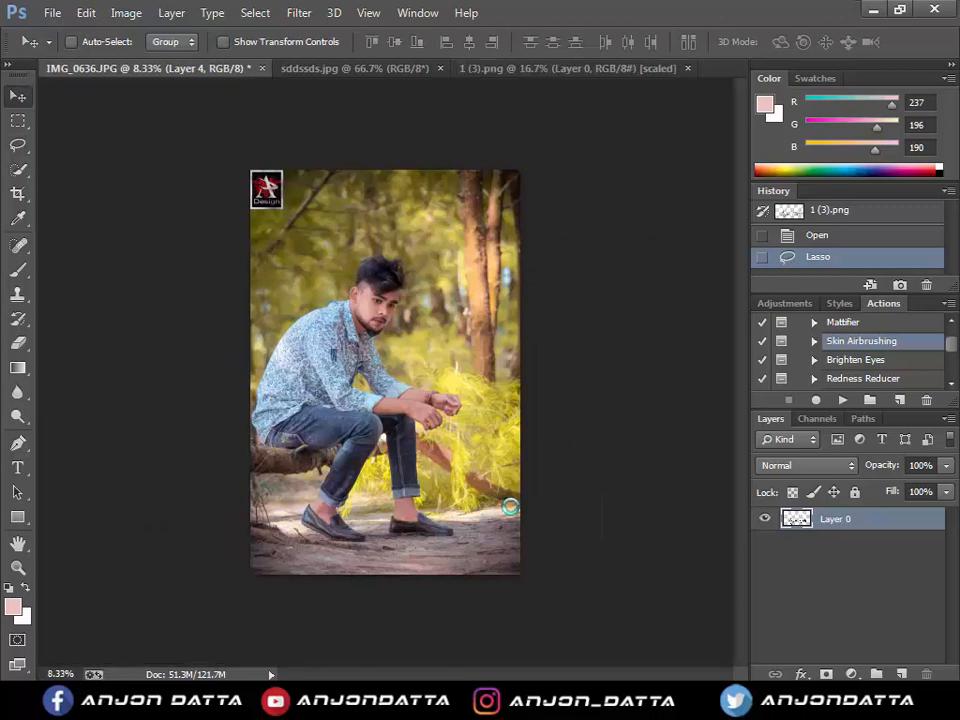
Scale the signature down with Free Transform and place it in the photo's lower-right corner
key(ctrl+t)
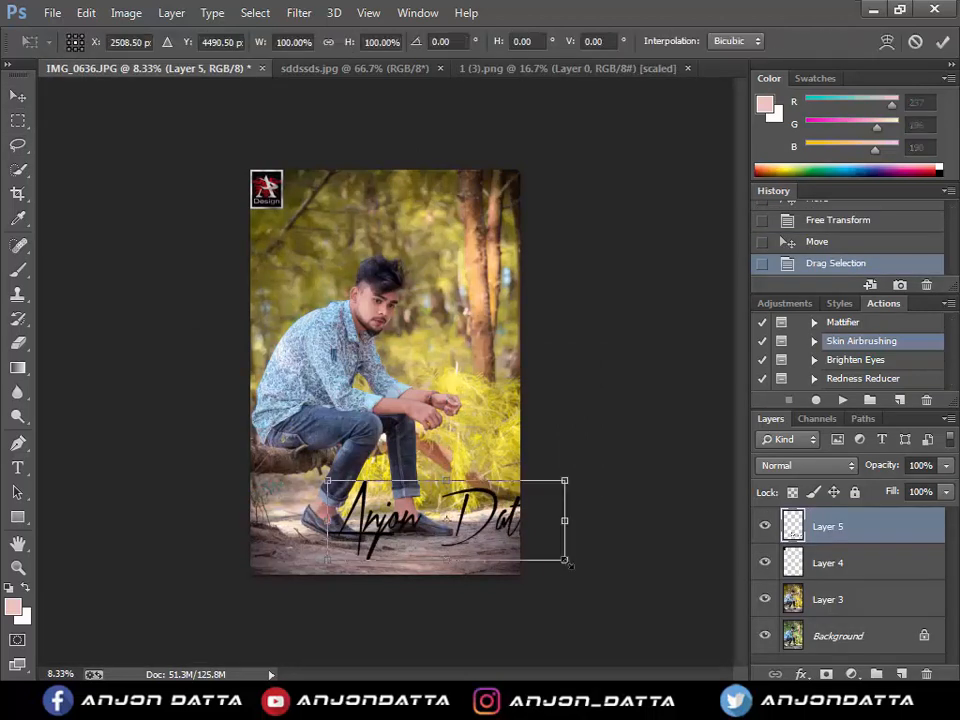
mouse_move(564, 561)
mouse_down()
mouse_move(472, 528)
mouse_move(498, 526)
mouse_move(482, 556)
mouse_up()
key(Return)
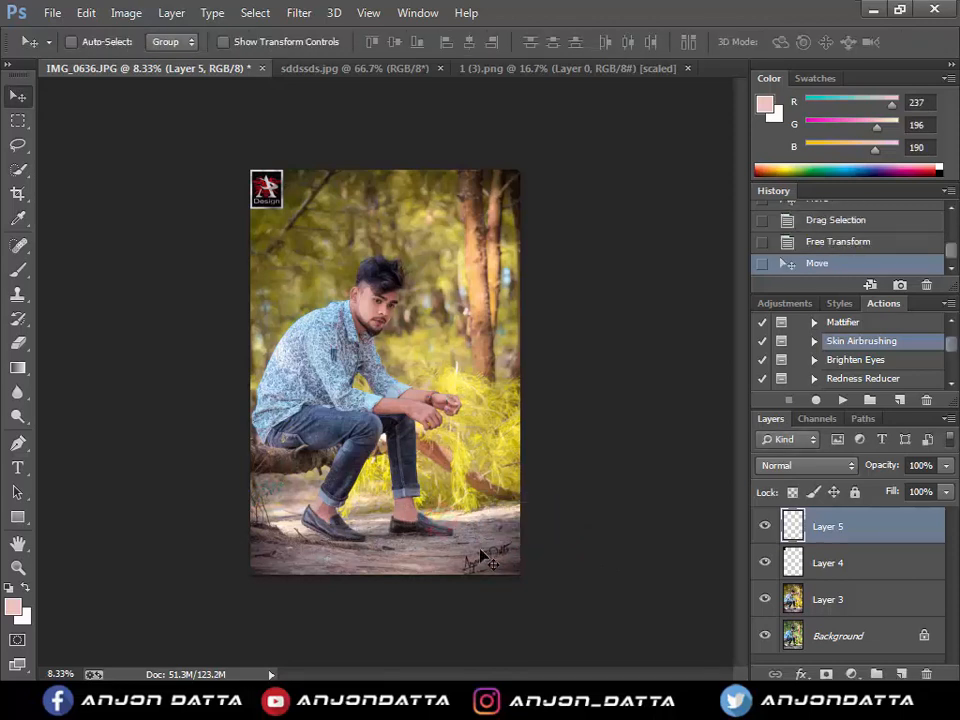
Turn the signature white by raising the Levels output black level to 255, and scale it down slightly in its corner
key(ctrl+l)
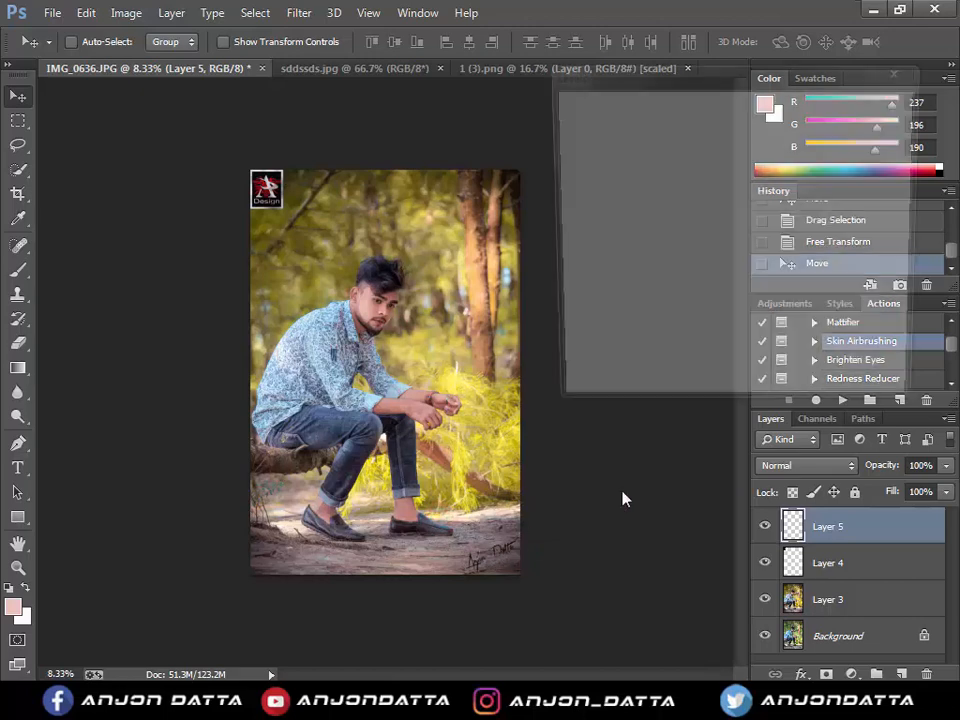
drag(572, 364, 828, 374)
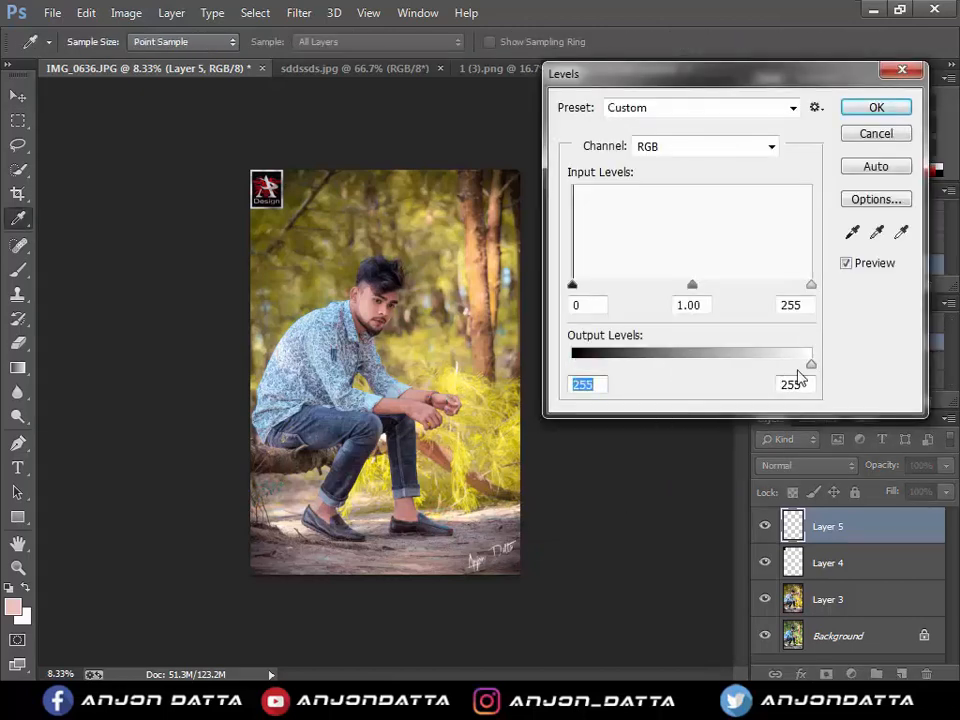
key(Return)
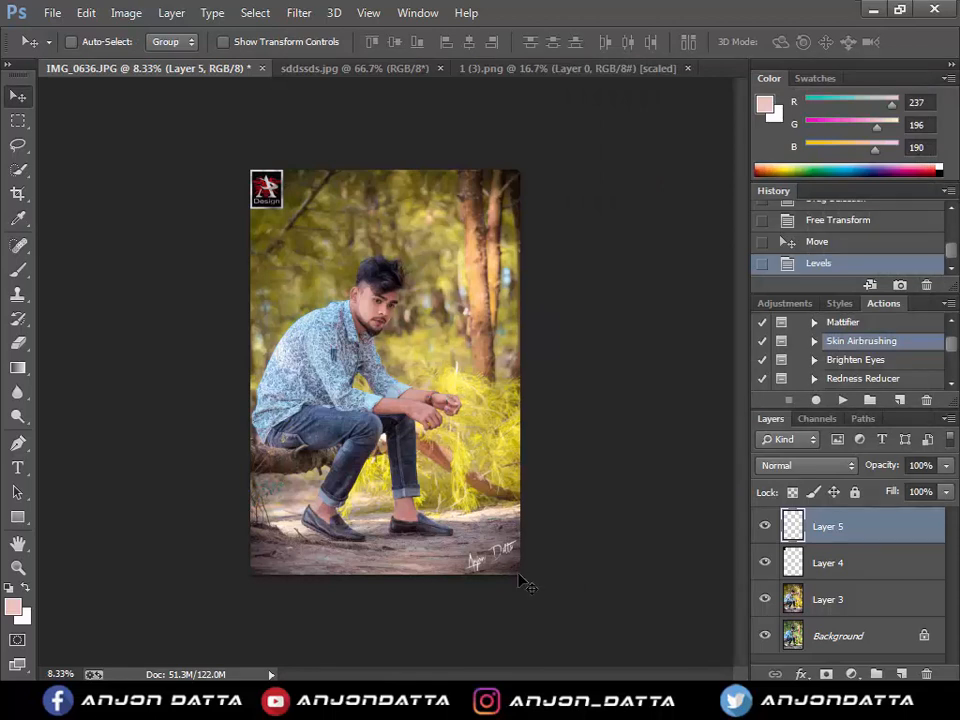
key(ctrl+t)
drag(518, 573, 510, 566)
key(Return)
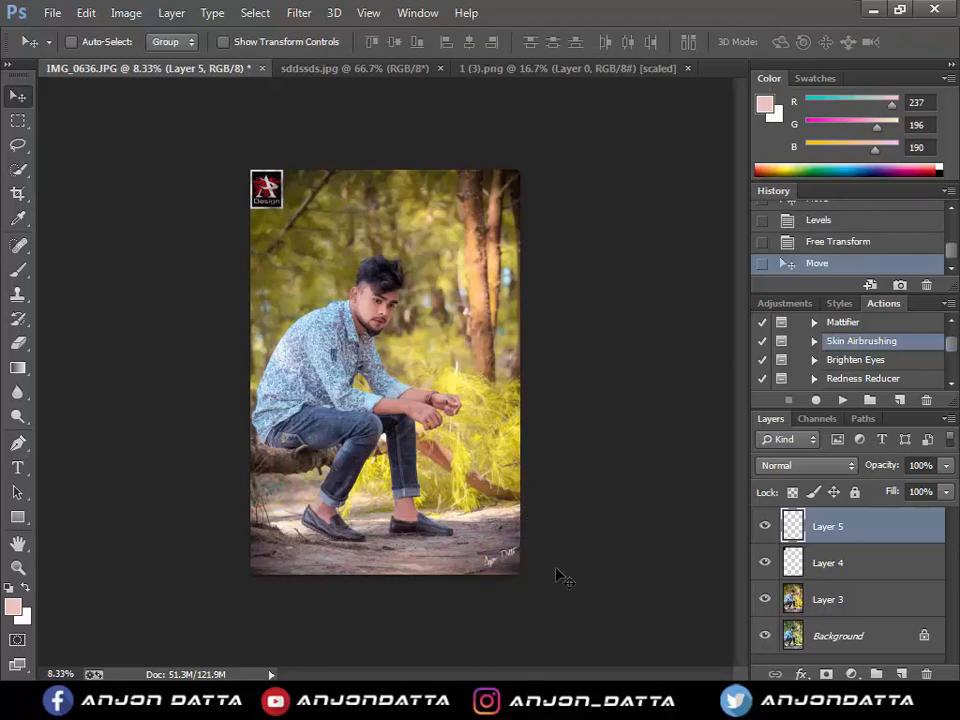
Save a JPEG copy of the finished portrait as "ass" with Maximum quality 12 and the Baseline ("Standard") format
click(458, 287)
click(456, 281)
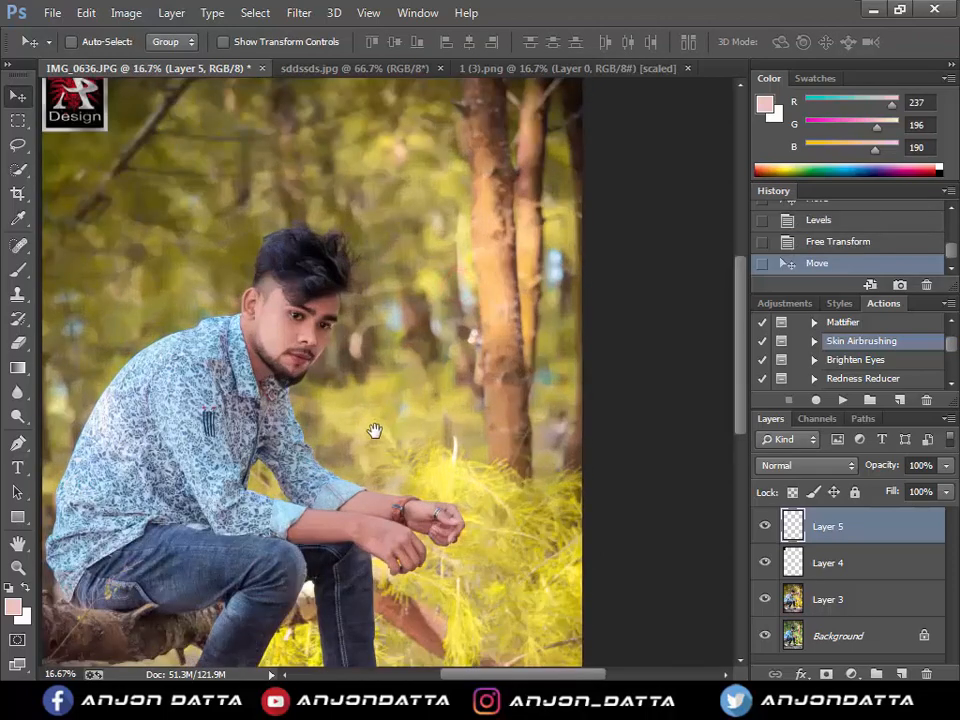
alt+click(399, 431)
alt+click(399, 431)
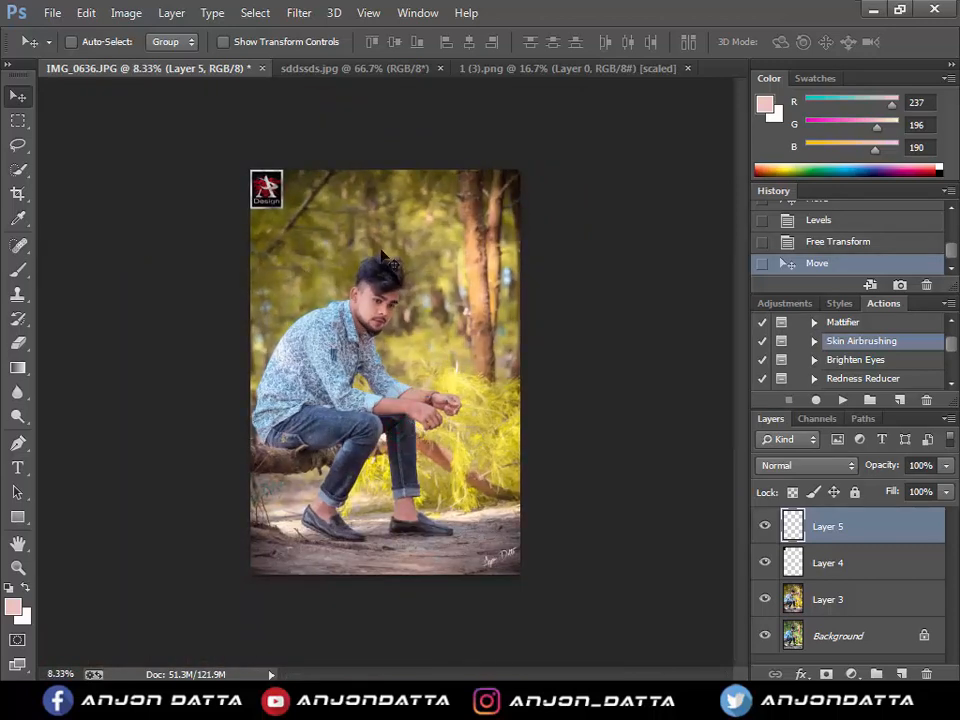
key(ctrl+shift+s)
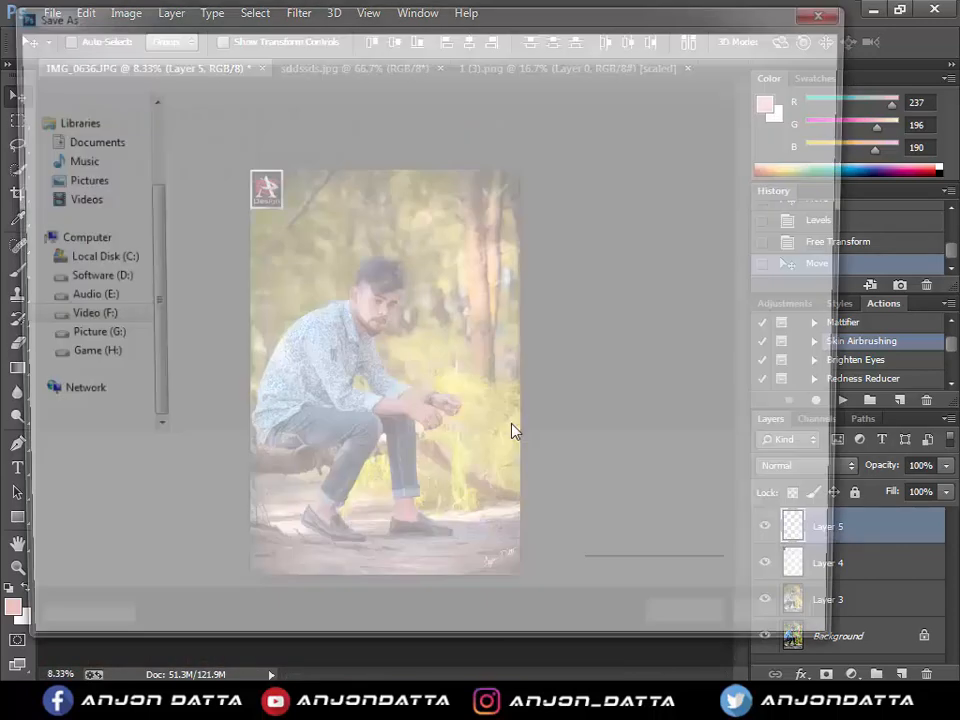
click(484, 485)
click(291, 296)
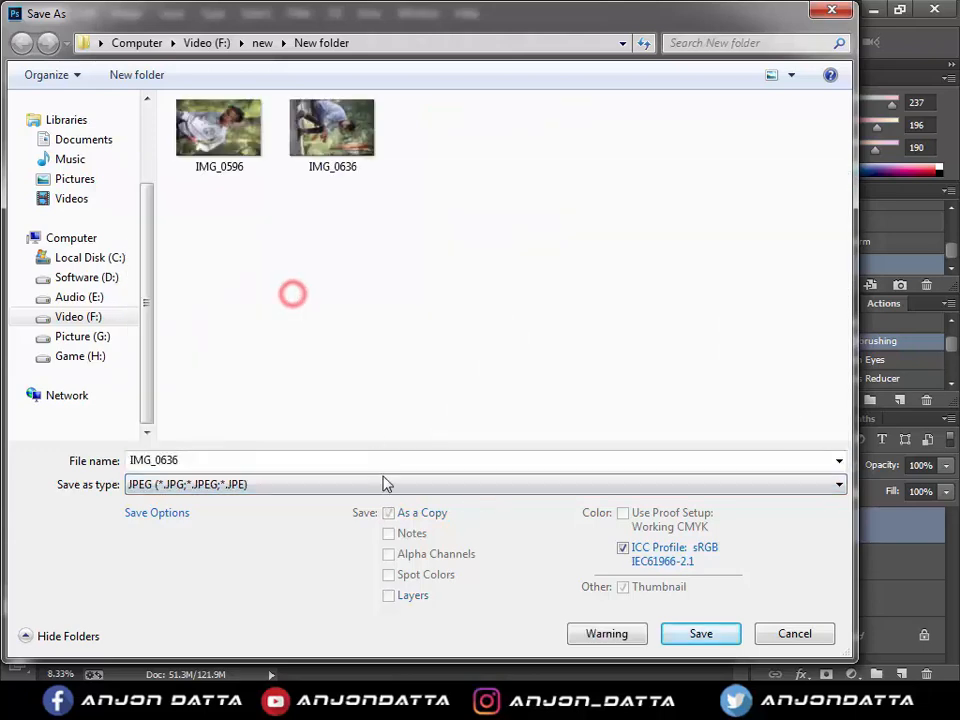
double_click(321, 459)
text(ass)
click(692, 634)
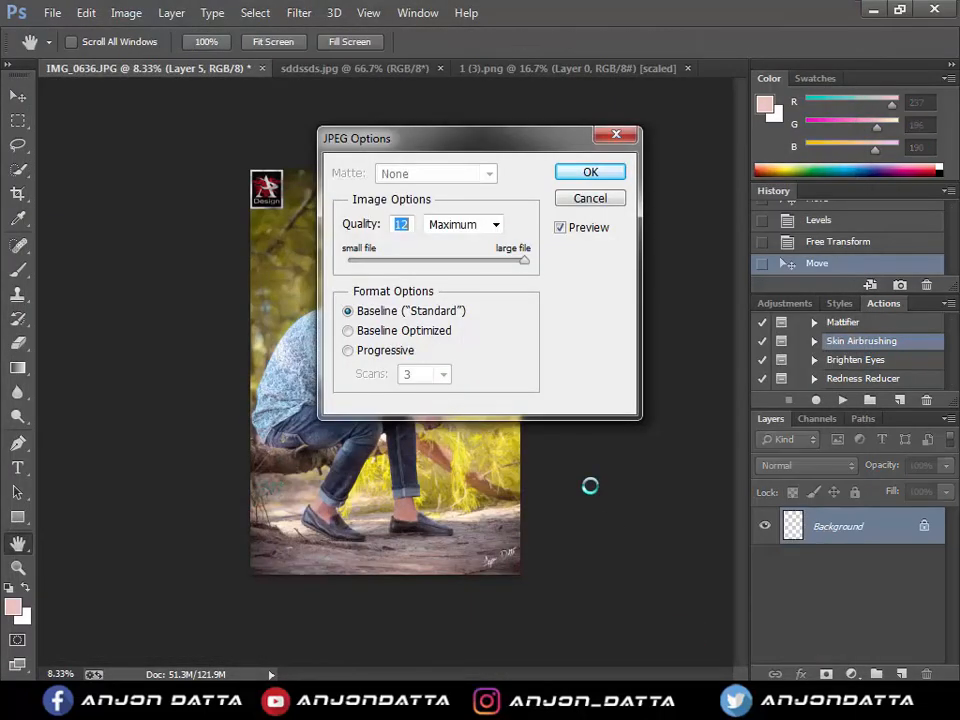
key(Return)
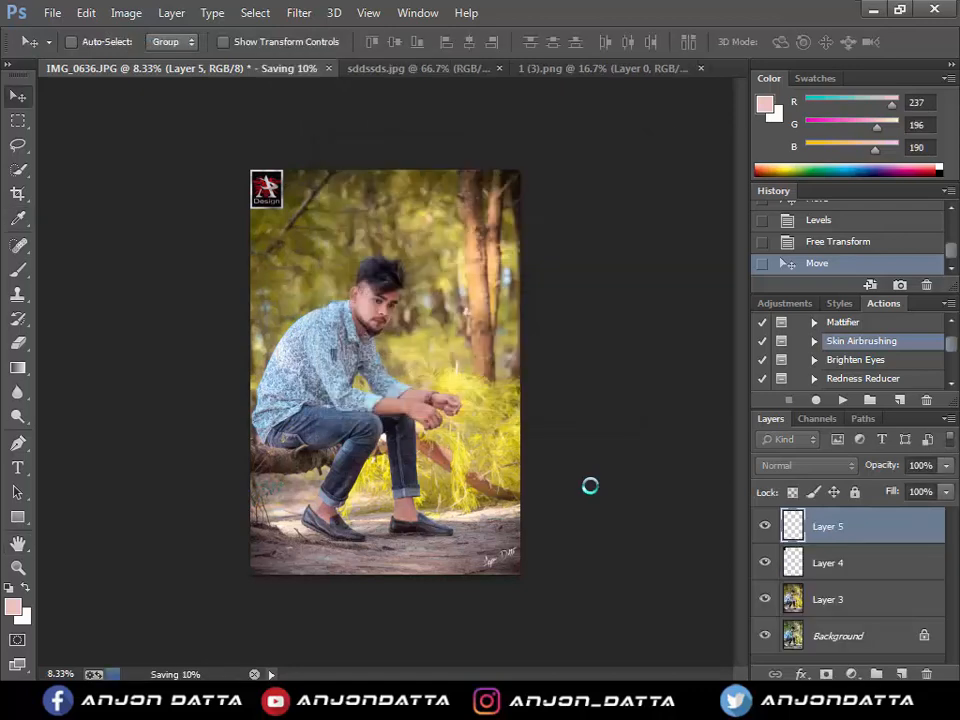